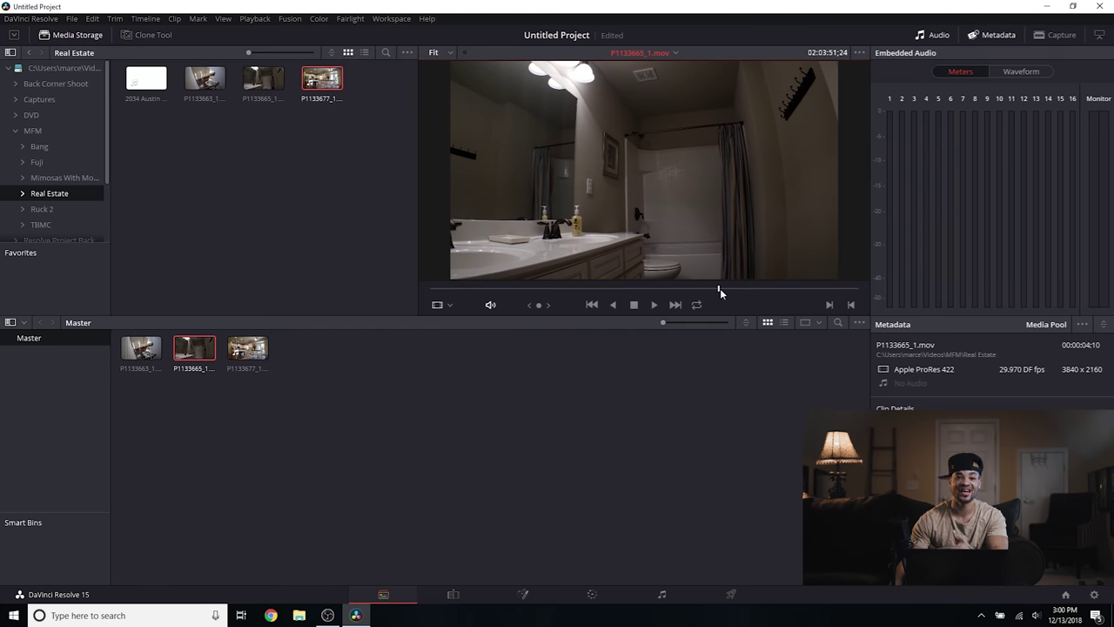
Scrub the bathroom clip, then load kitchen clip P1133677 in the viewer and scrub through it.
left_click_drag(549, 288, 704, 288)
left_click(253, 348)
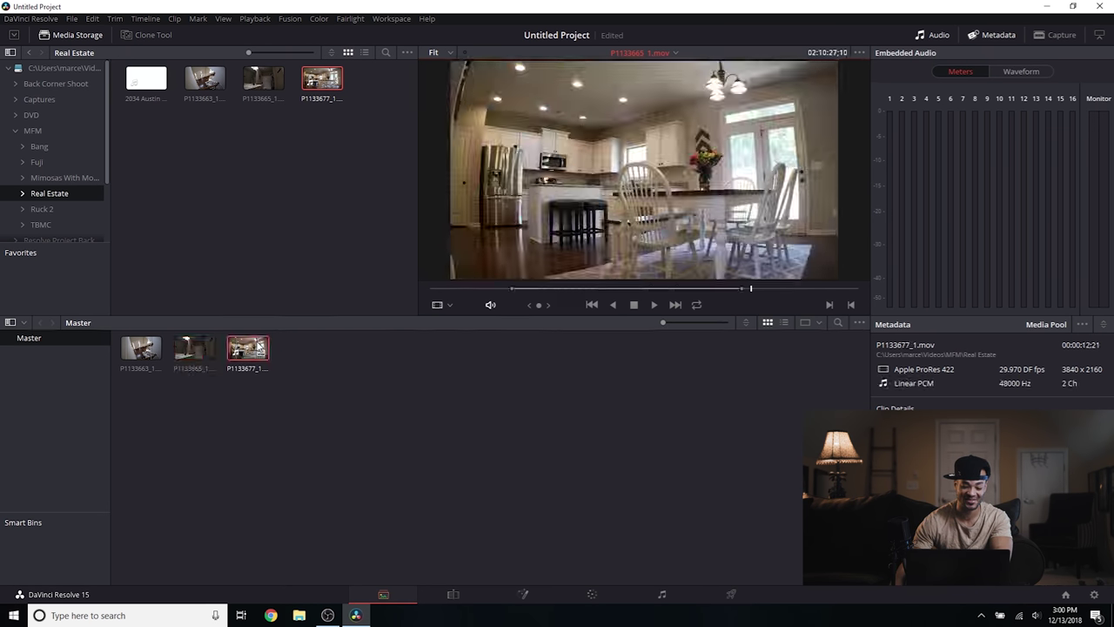
left_click_drag(526, 291, 636, 290)
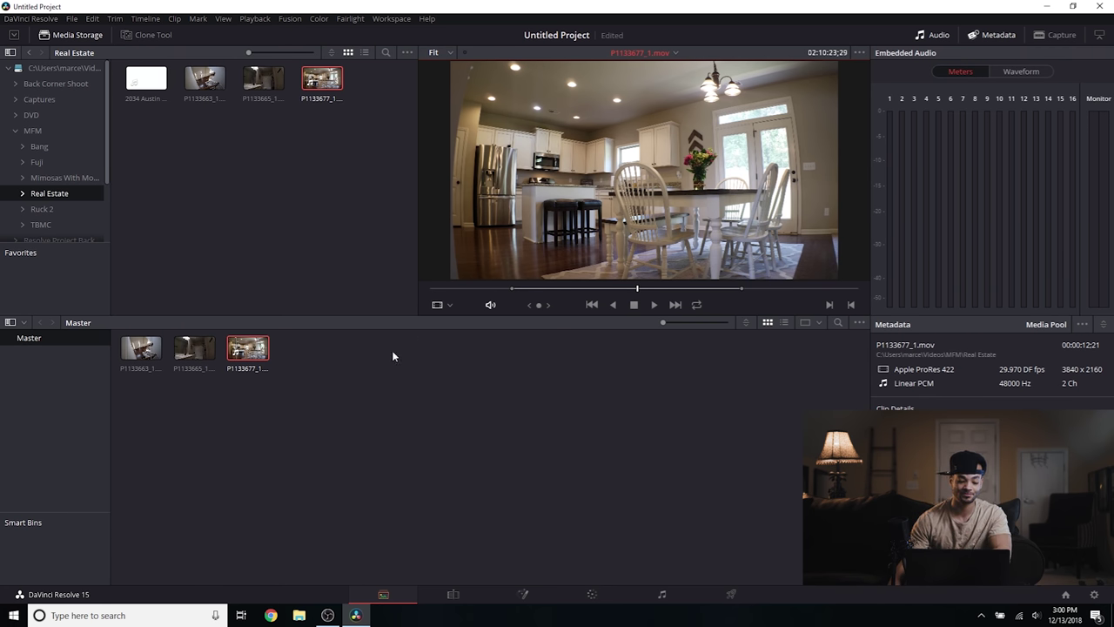
Create Timeline 1 from the staircase clip P1133663 and open it for editing.
left_click(141, 348)
right_click(142, 346)
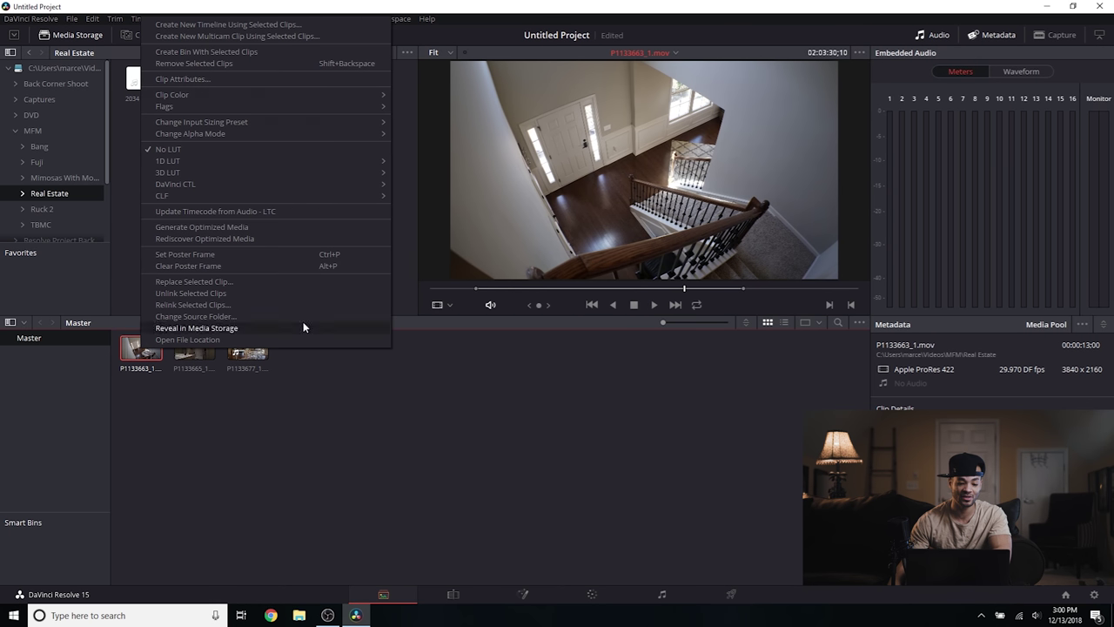
left_click(284, 26)
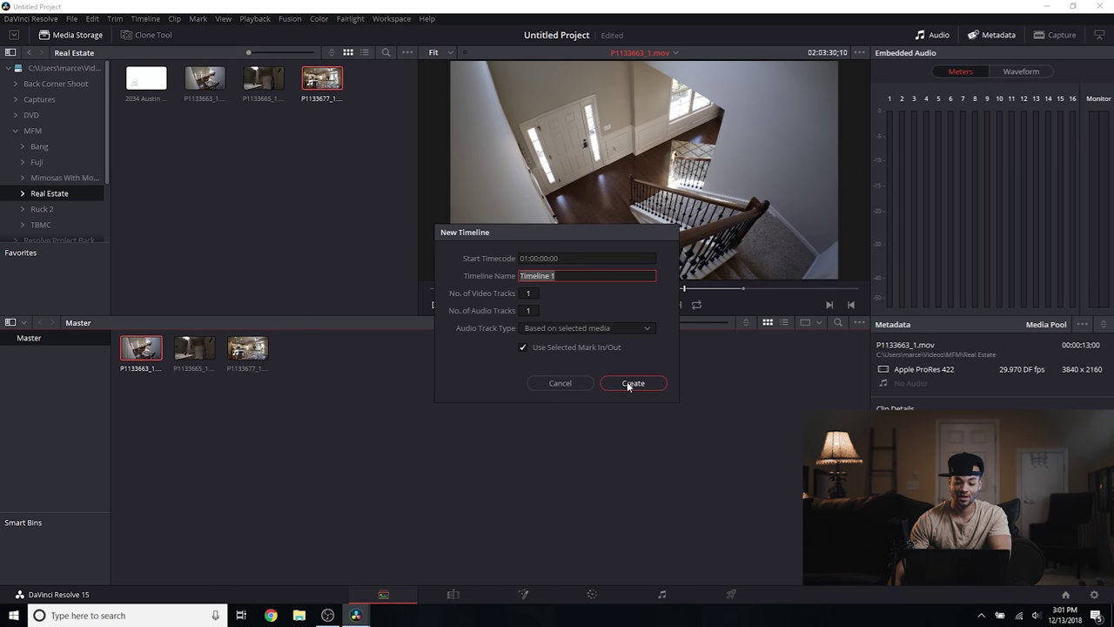
left_click(626, 381)
left_click(301, 348)
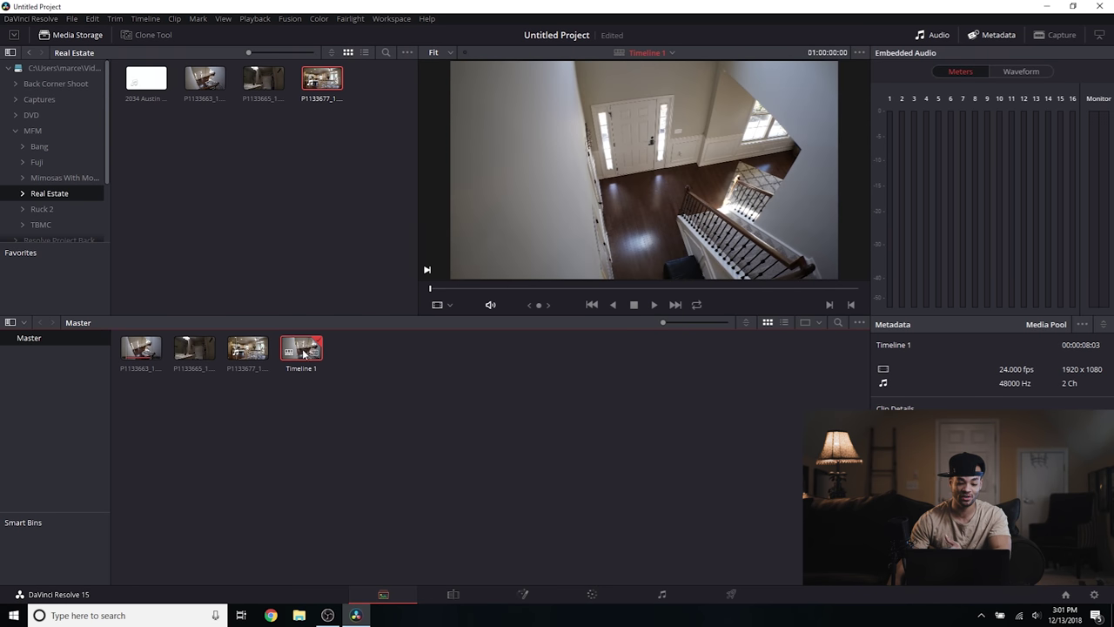
double_click(305, 351)
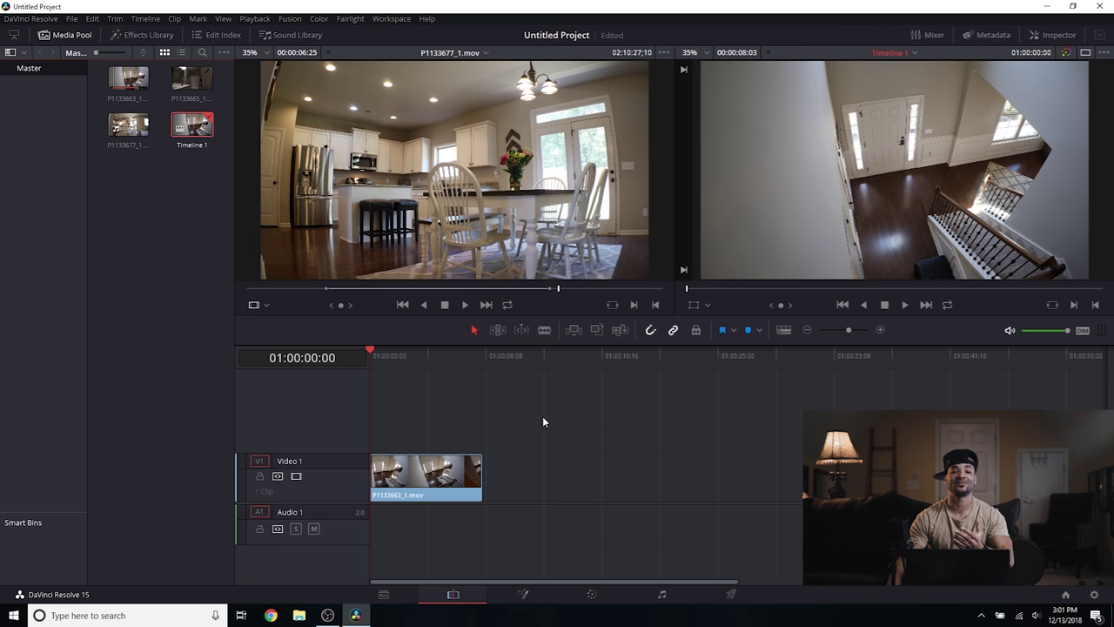
Place bathroom clip P1133665 and then kitchen clip P1133677 after the staircase clip on Video 1.
left_click(444, 482)
left_click_drag(142, 135, 487, 475)
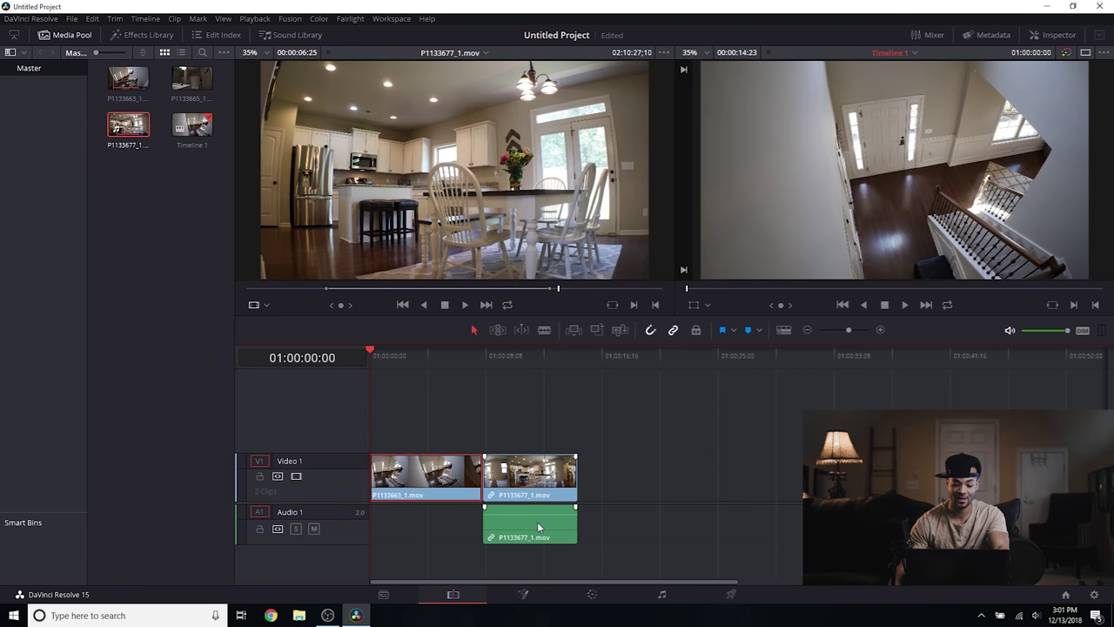
key("ctrl+z")
key("ctrl+z")
key("ctrl+z")
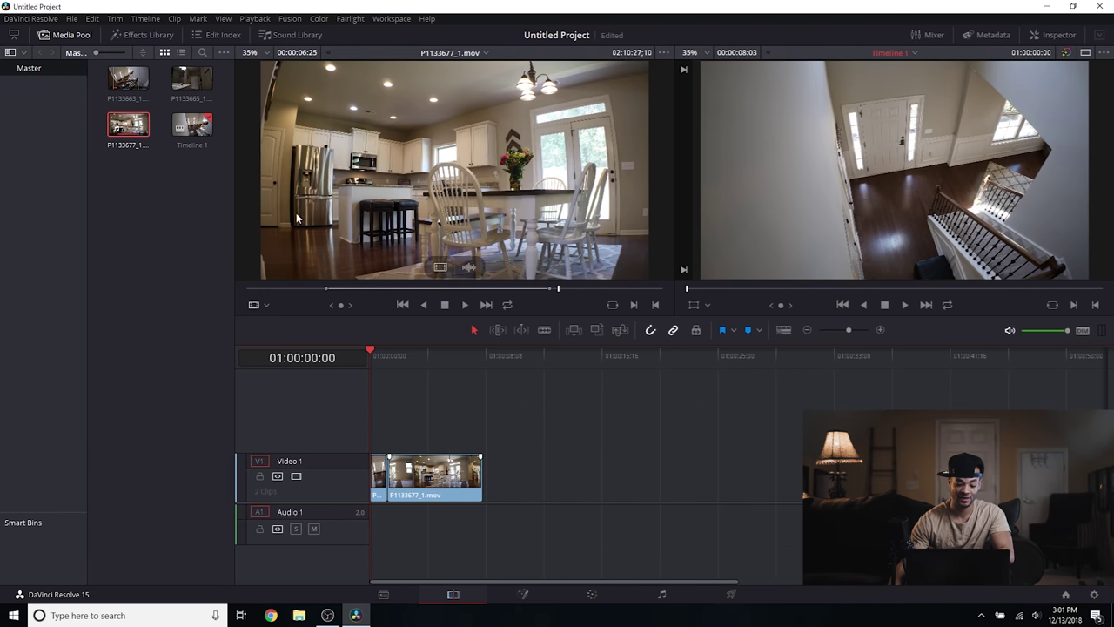
key("ctrl+shift+z")
key("ctrl+shift+z")
key("ctrl+z")
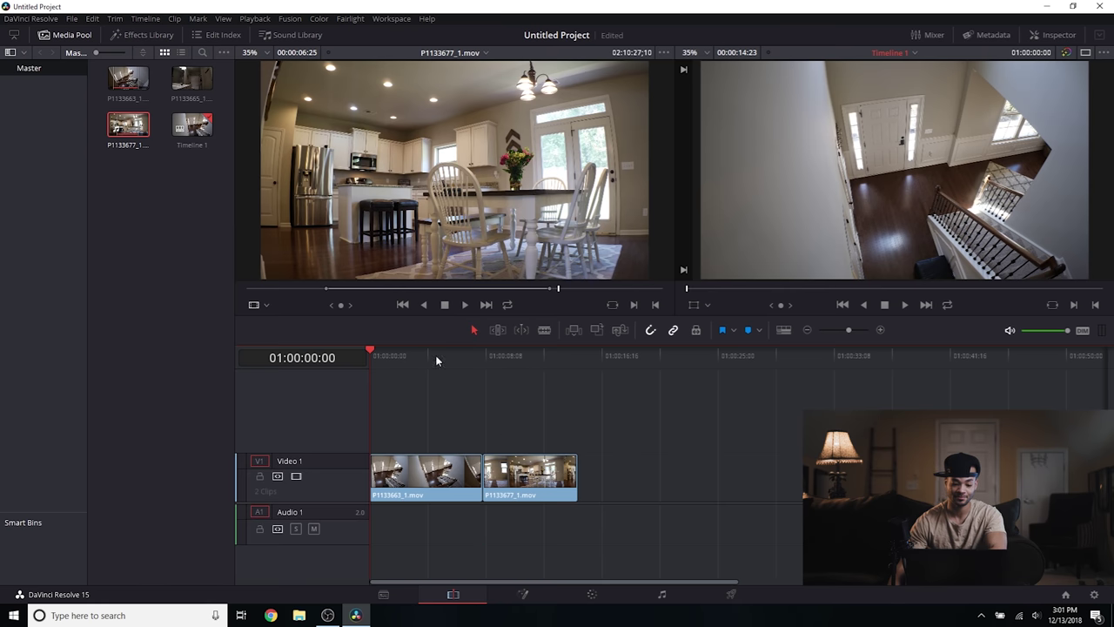
left_click_drag(191, 78, 719, 480)
left_click_drag(615, 478, 517, 476)
left_click_drag(729, 474, 599, 477)
On the Color page, connect node 01 between input and output, add serial nodes 02 and 03, and reselect node 01.
left_click(592, 593)
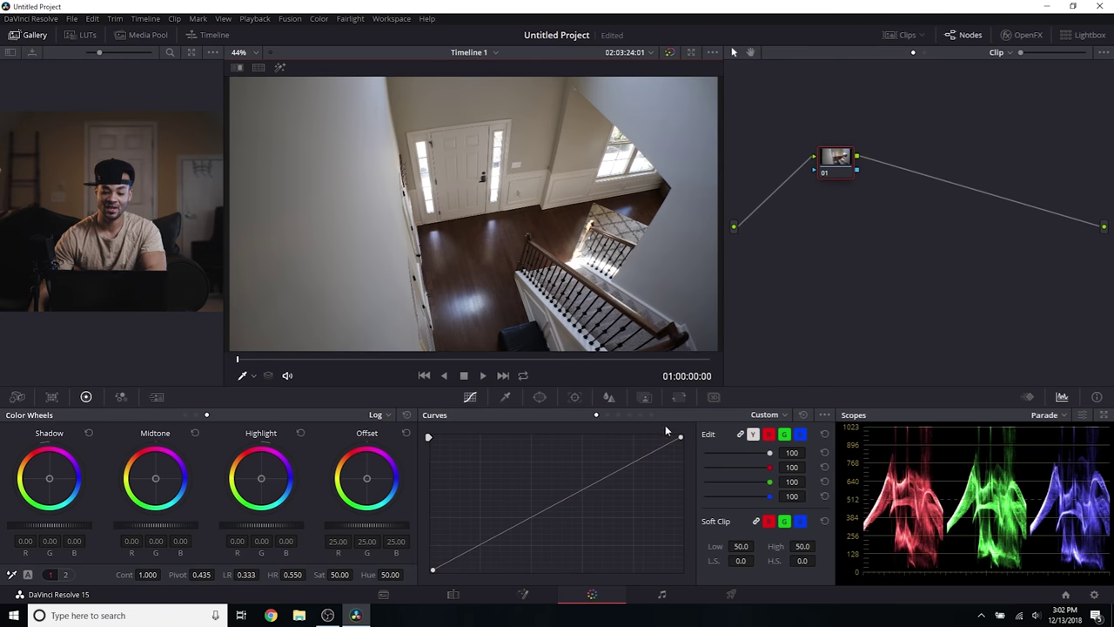
left_click_drag(840, 158, 786, 225)
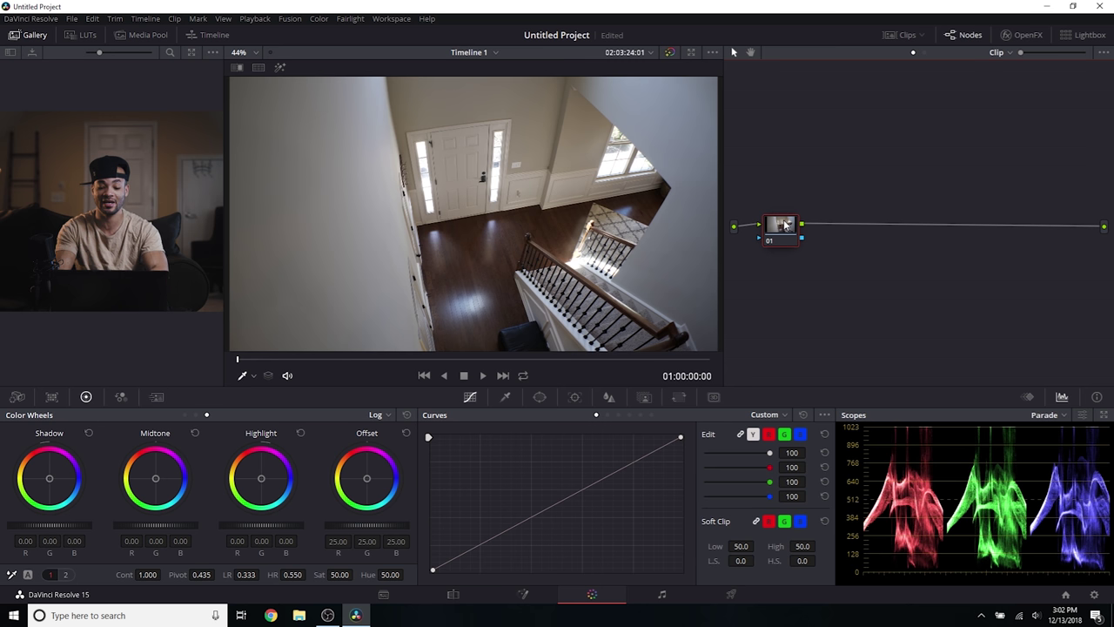
left_click_drag(785, 225, 775, 229)
key("alt+s")
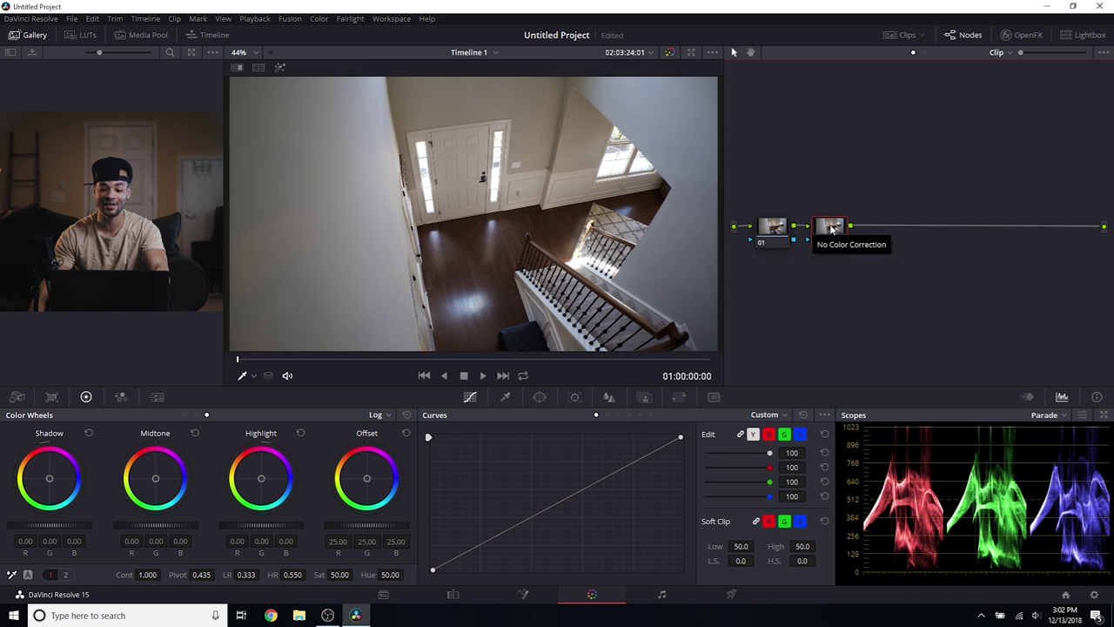
key("alt+s")
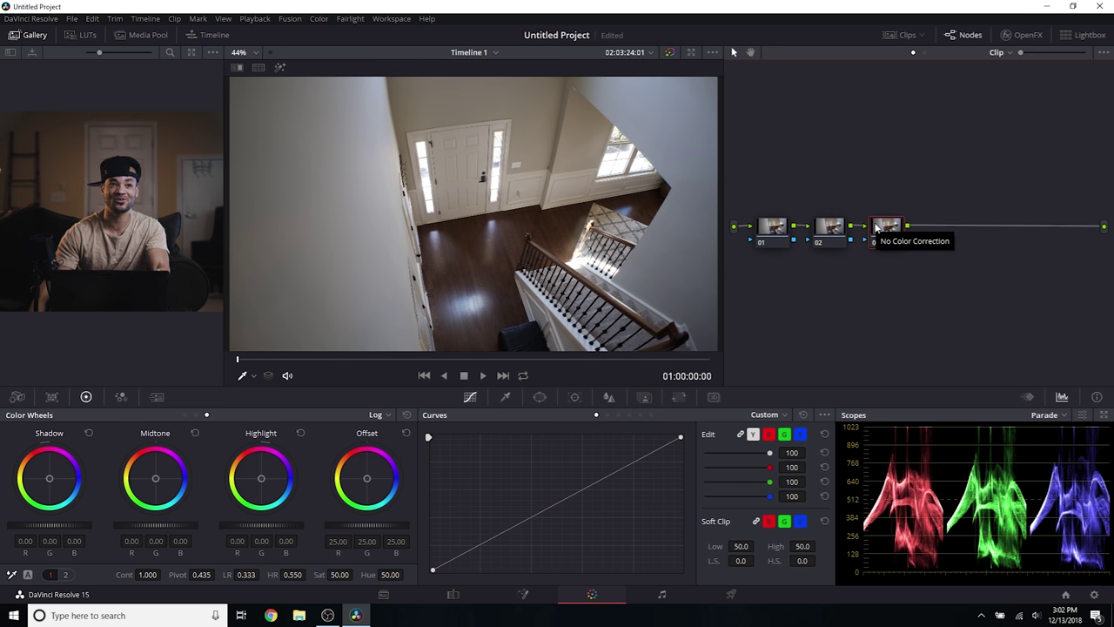
key("shift+semicolon")
key("shift+semicolon")
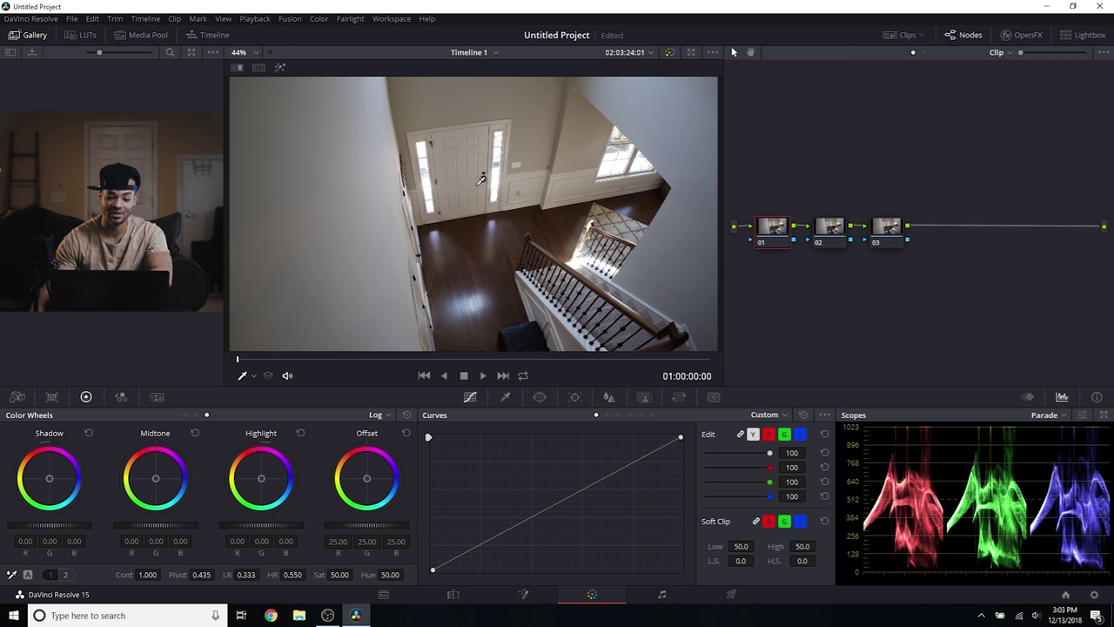
White-balance node 01 from the door, switch to Primaries Bars, and set Lum Mix to 0.
left_click(13, 576)
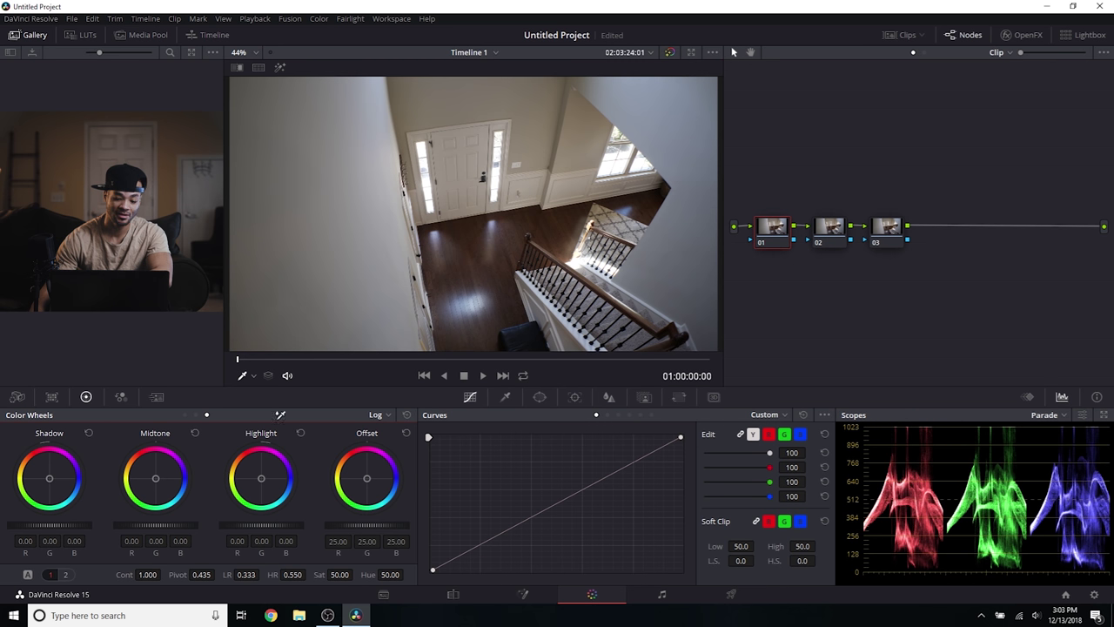
left_click(461, 137)
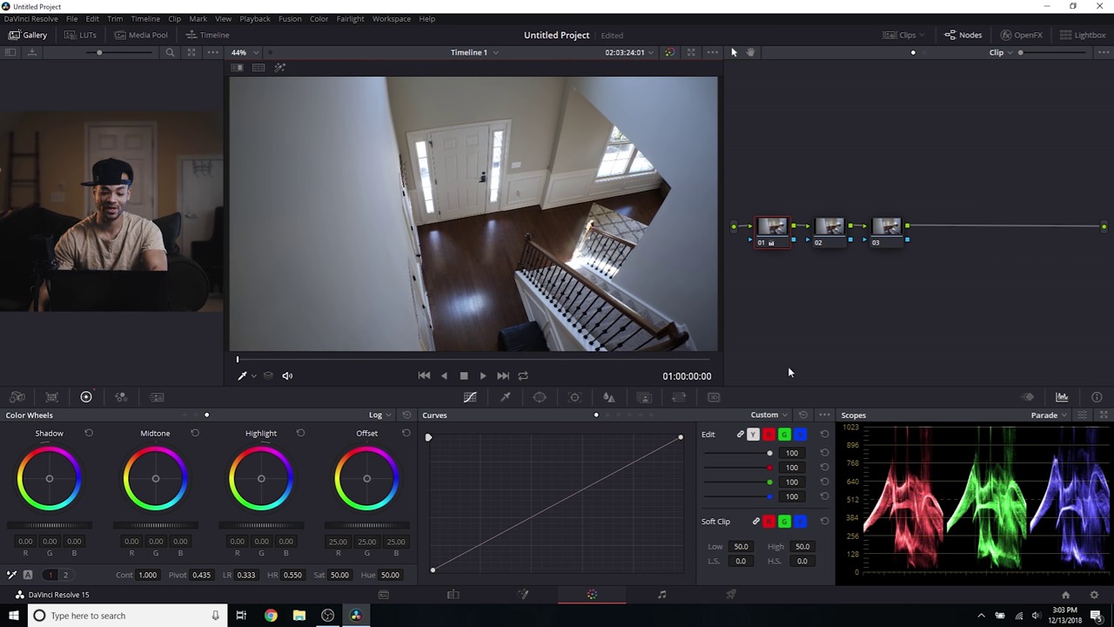
left_click(378, 415)
left_click(405, 443)
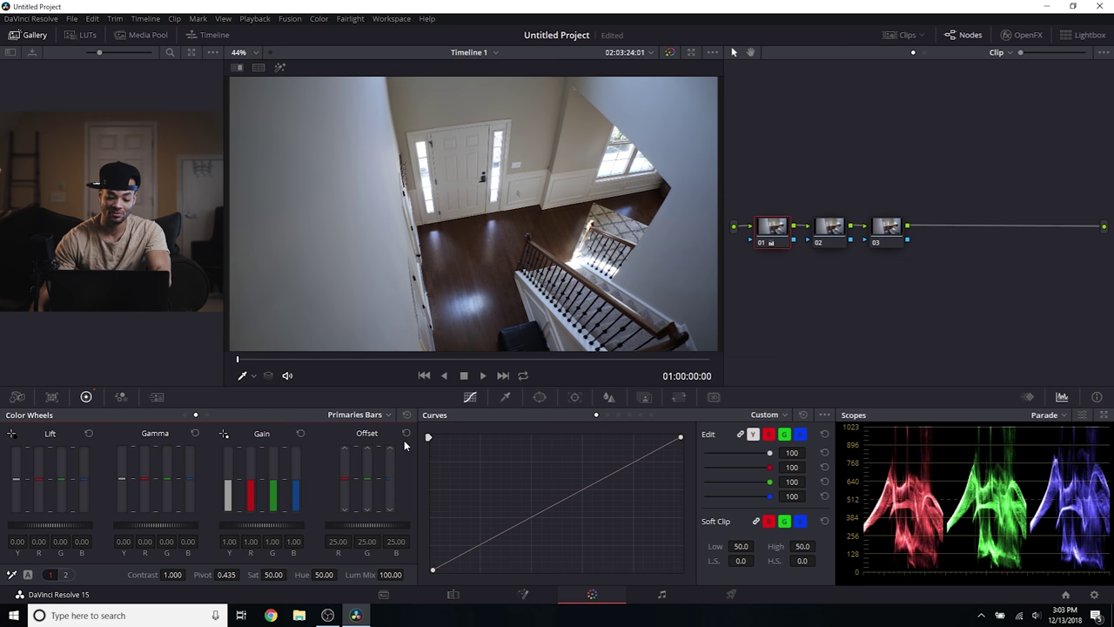
double_click(390, 574)
type("0")
key("Return")
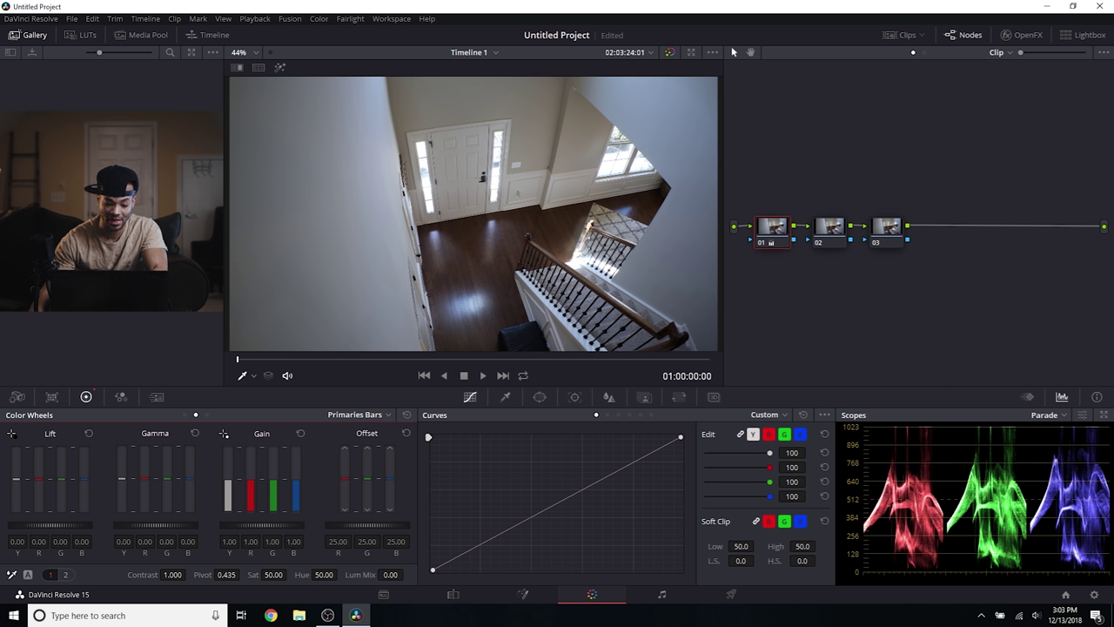
Raise node 01's red gain to 1.05, comparing the grade with node 01 toggled off and on.
left_click_drag(251, 494, 288, 402)
left_click_drag(251, 493, 251, 488)
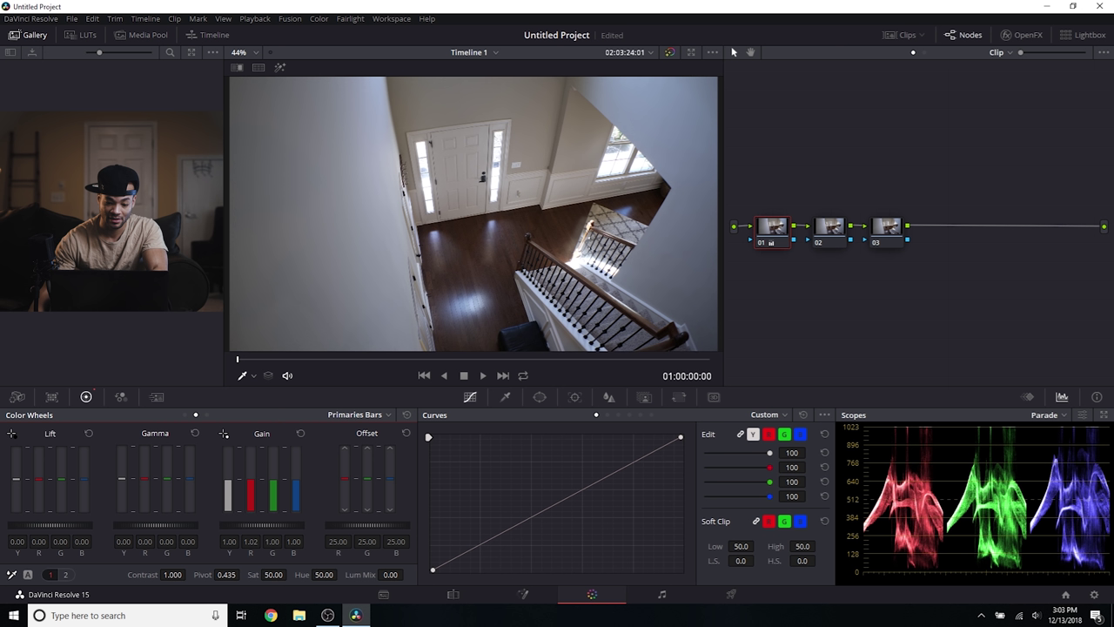
left_click_drag(251, 489, 251, 486)
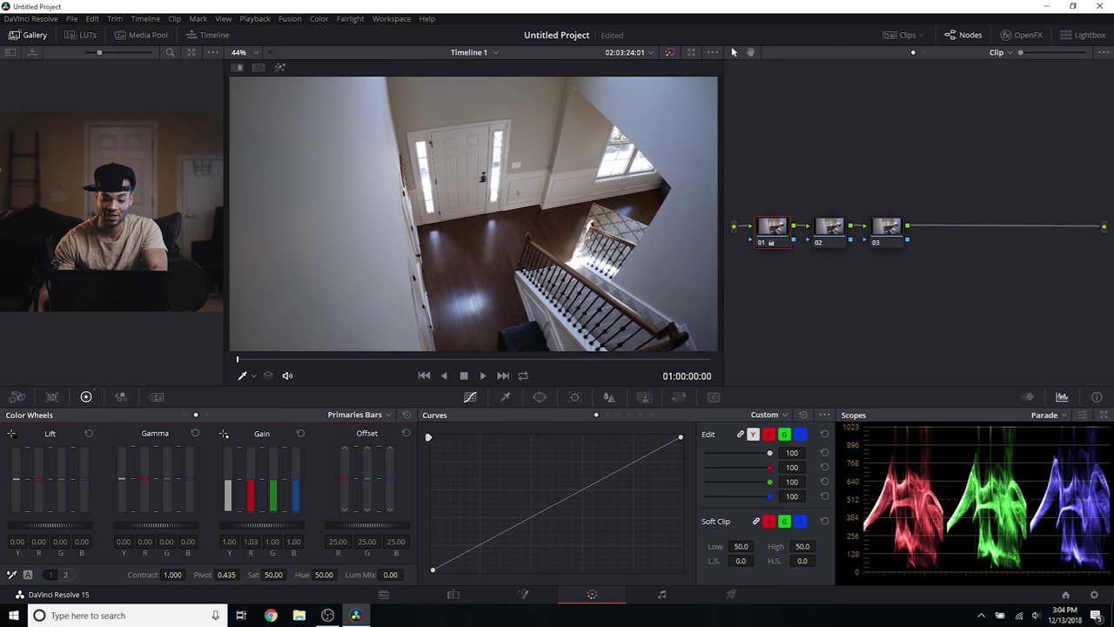
left_click(769, 237)
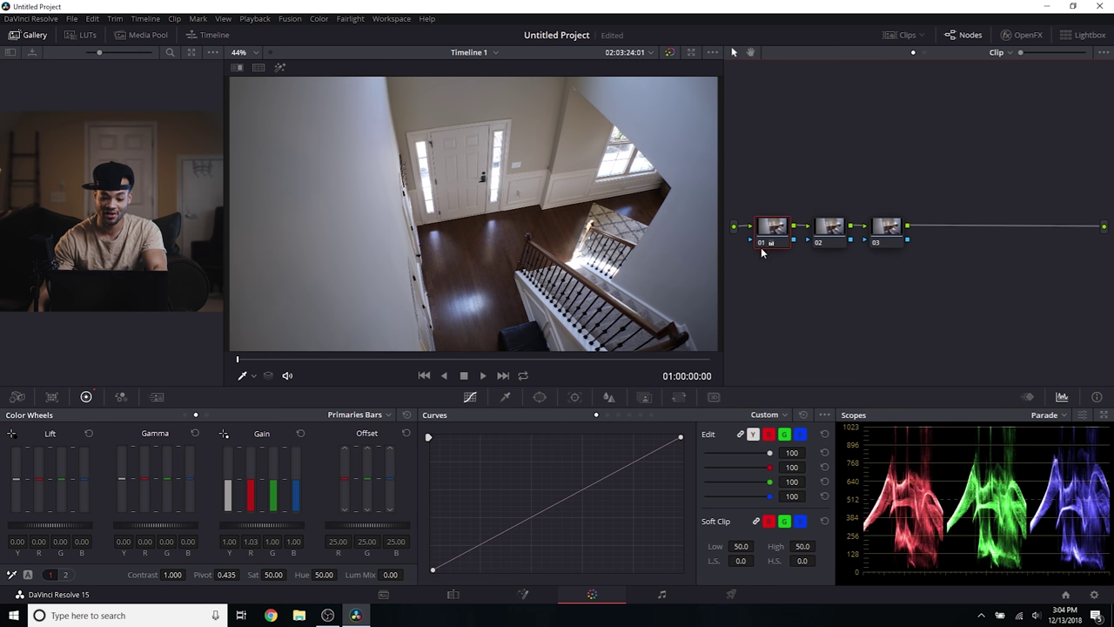
left_click(760, 244)
left_click(763, 244)
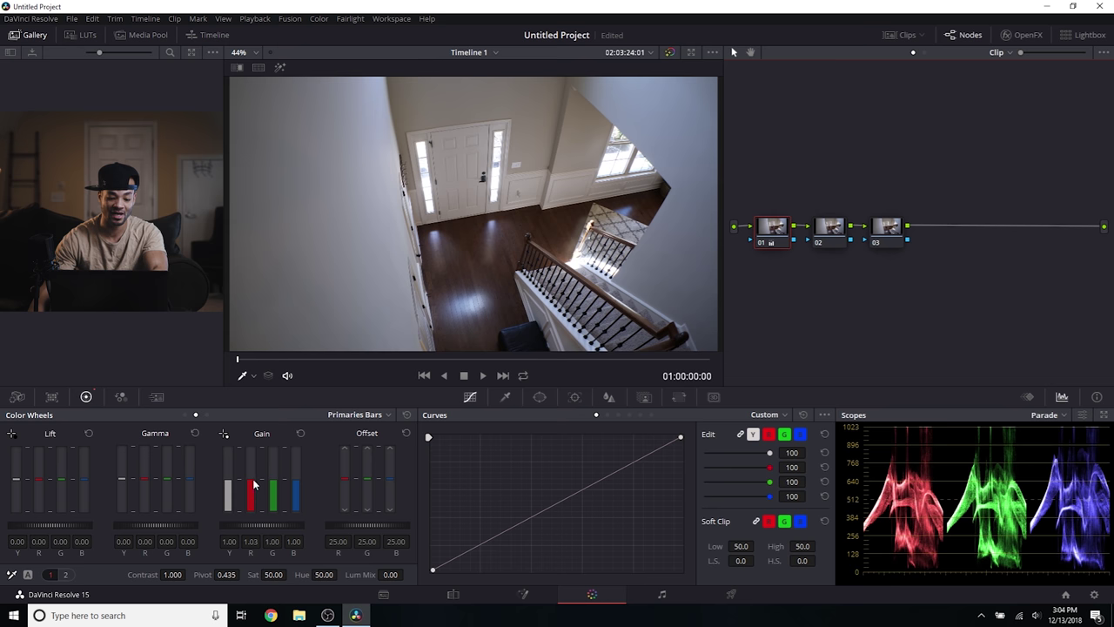
left_click_drag(250, 493, 250, 489)
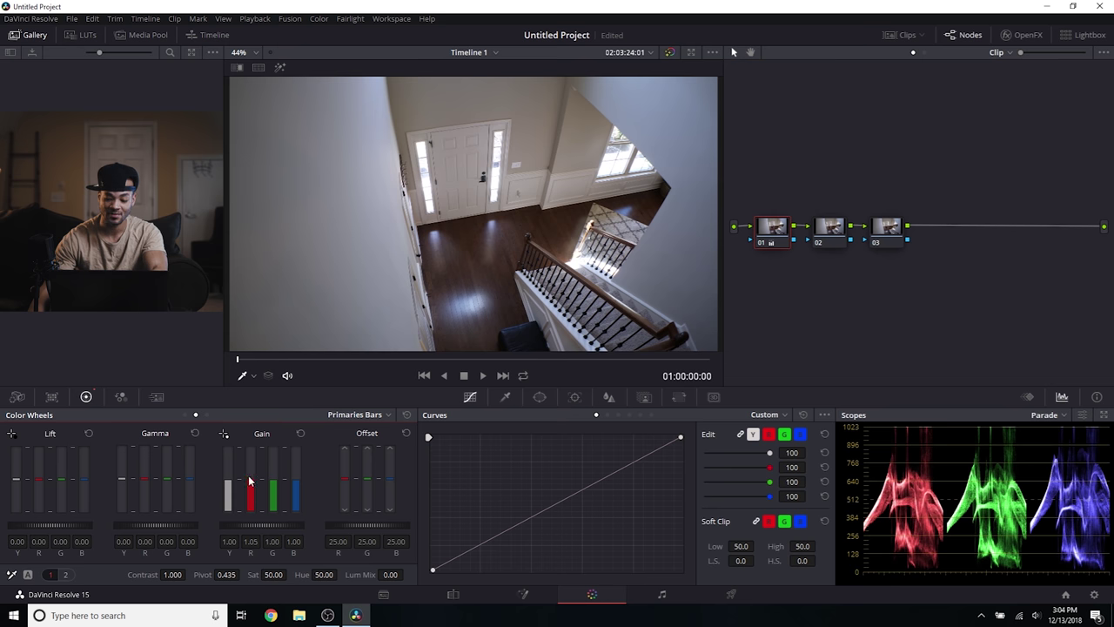
left_click(837, 231)
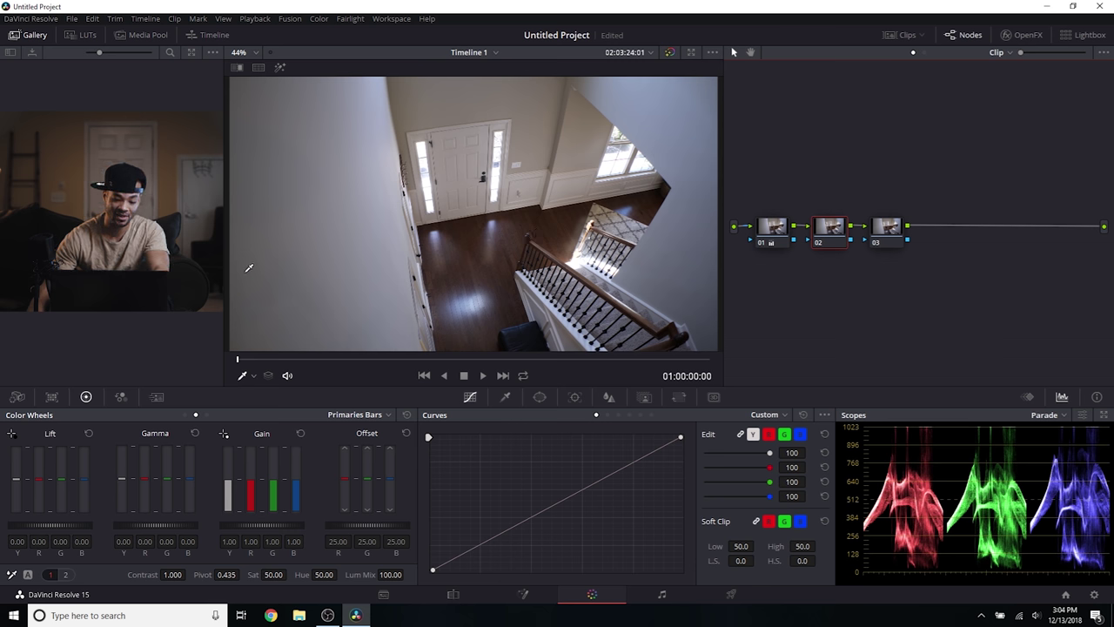
Add three points to node 02's curve and nudge the lower point slightly up.
left_click(252, 318)
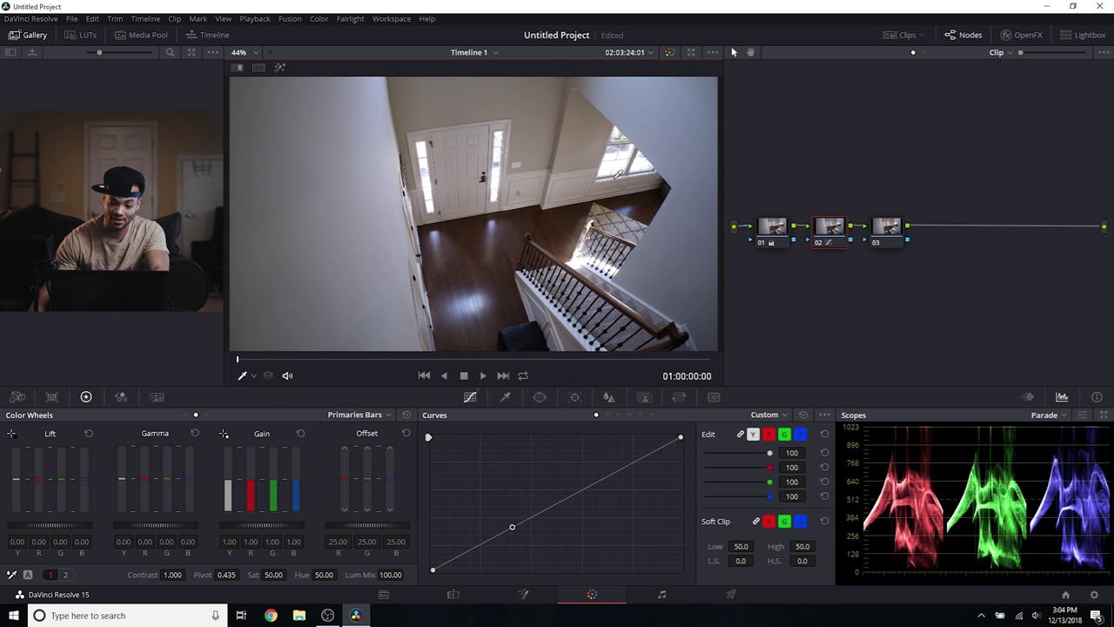
left_click(600, 196)
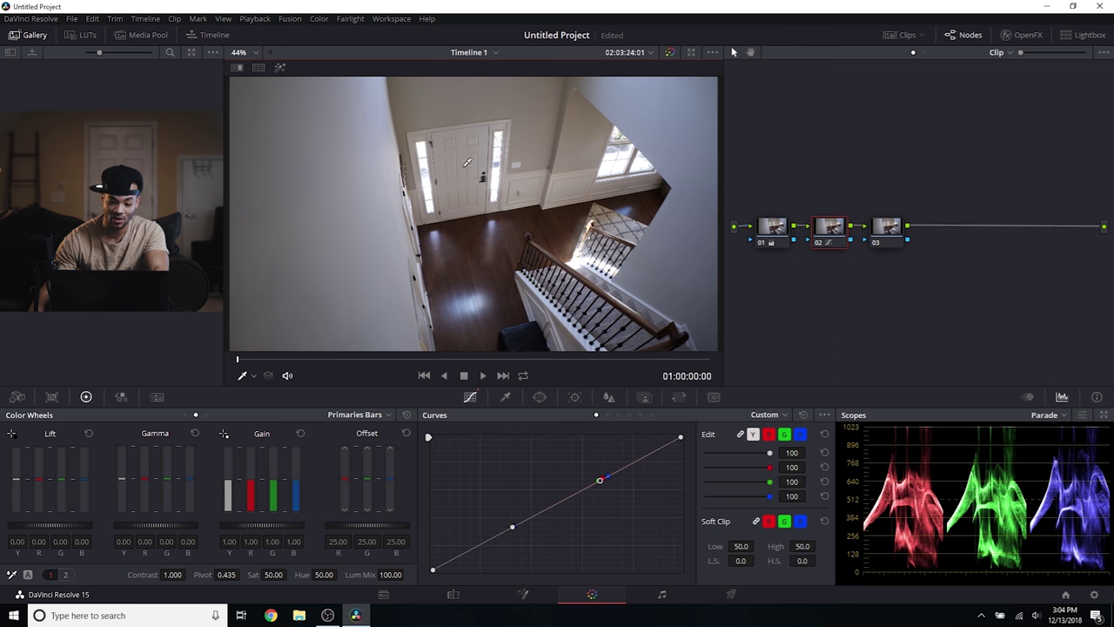
left_click(577, 493)
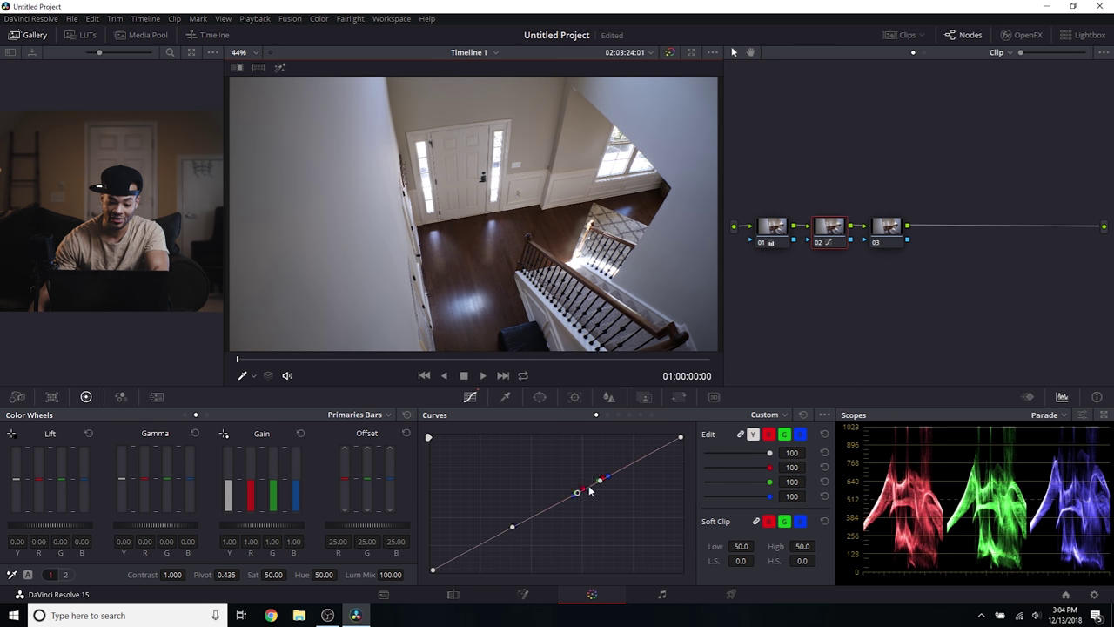
left_click(512, 527)
left_click_drag(512, 526, 512, 521)
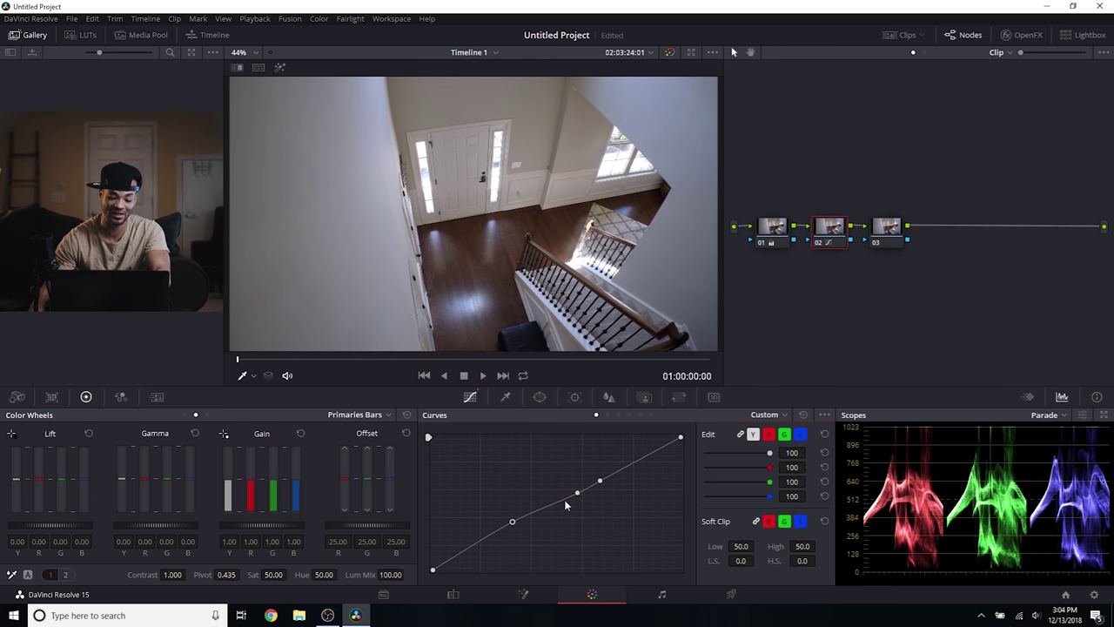
left_click_drag(511, 522, 514, 528)
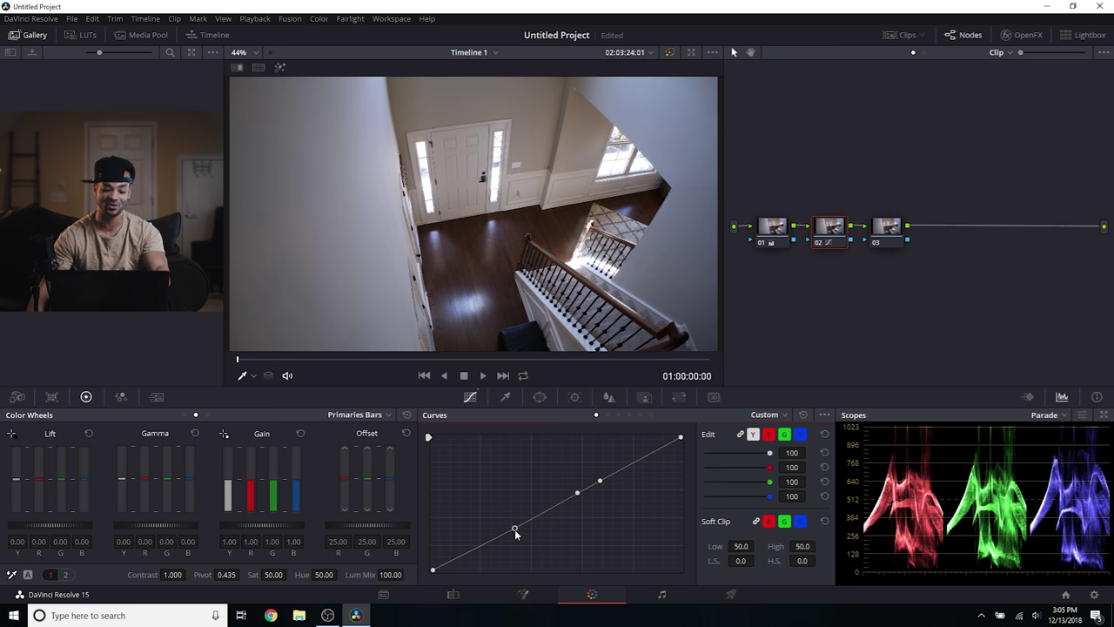
left_click_drag(514, 528, 511, 521)
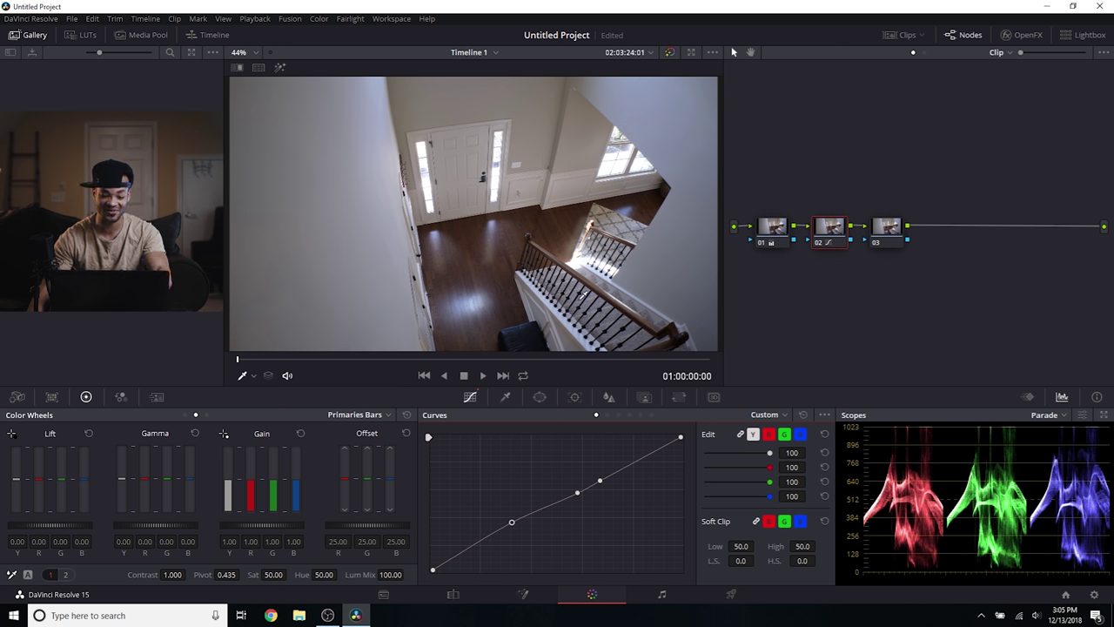
Raise node 02's upper curve point slightly and toggle node 02 to compare before and after.
left_click(578, 494)
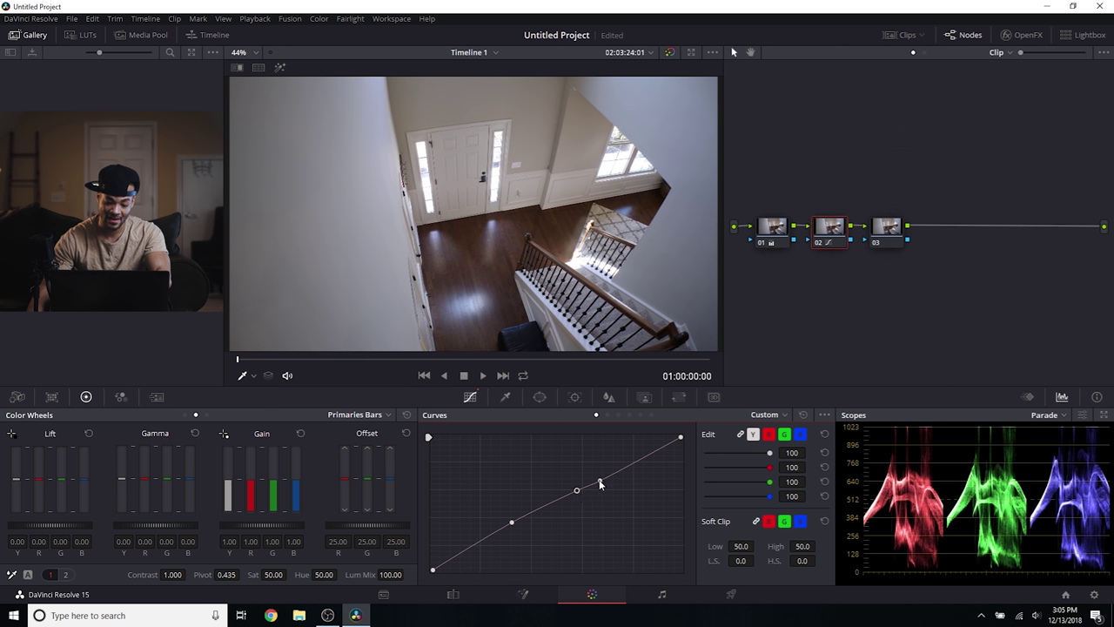
left_click(600, 483)
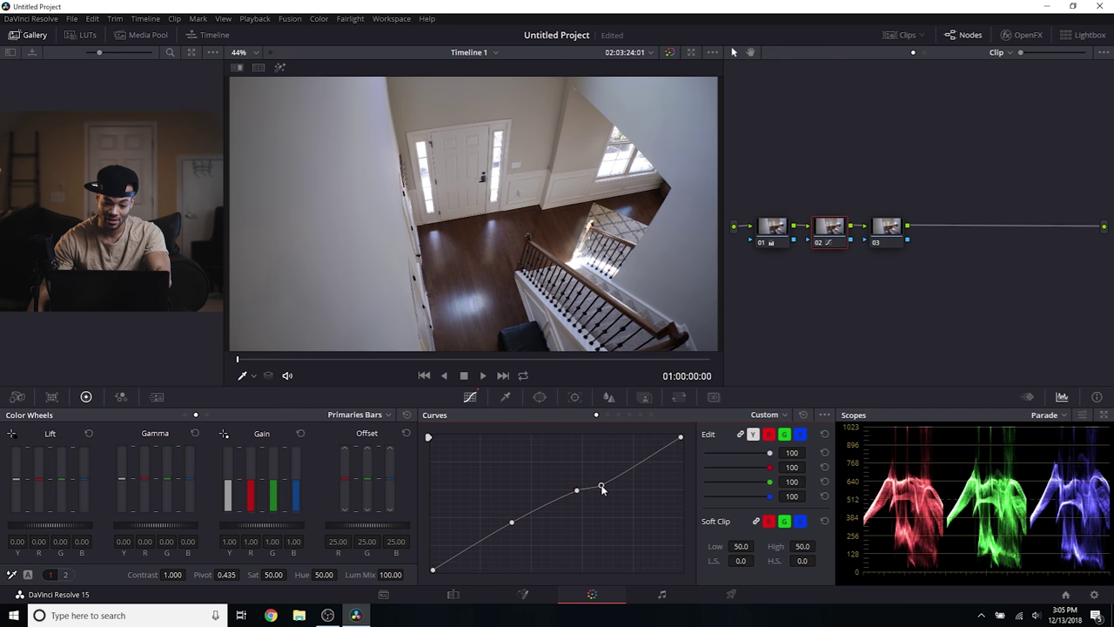
left_click_drag(601, 486, 601, 483)
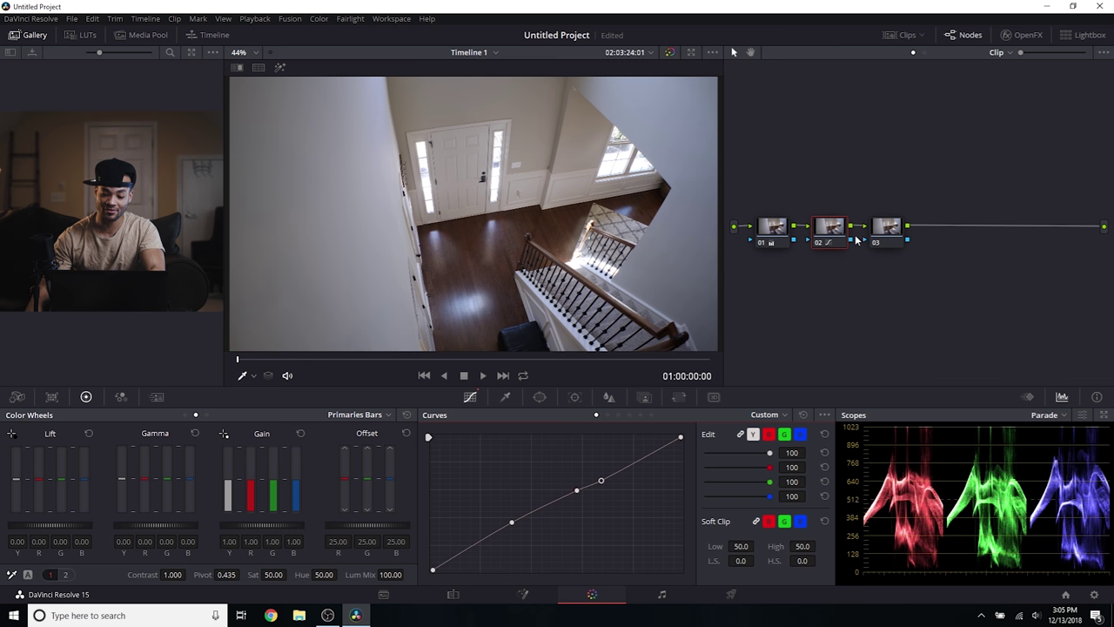
left_click(819, 242)
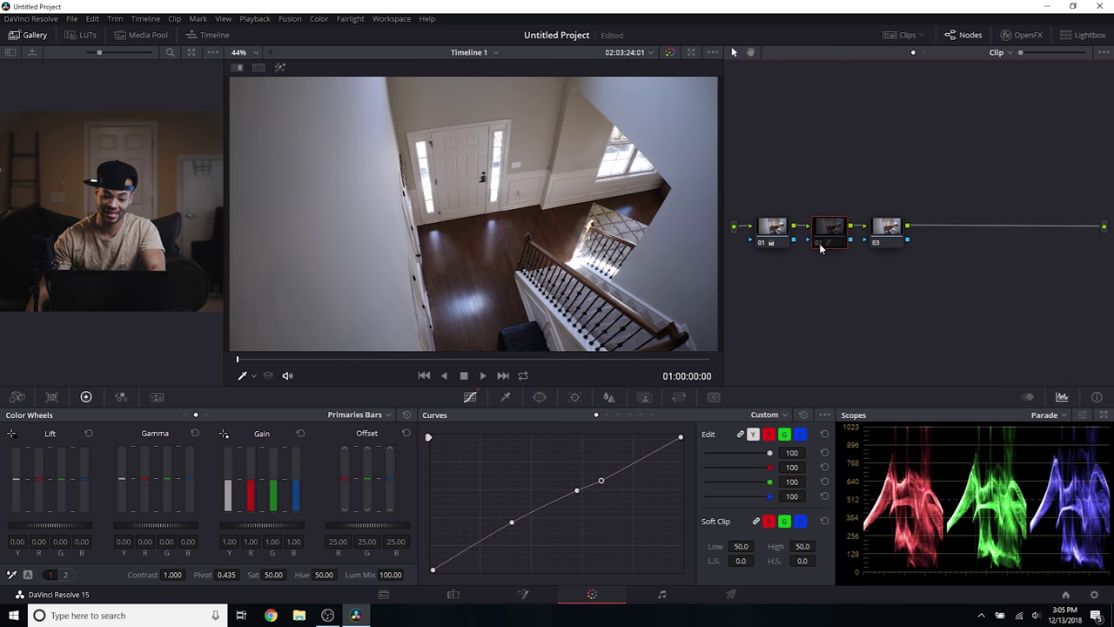
left_click(819, 243)
left_click(819, 243)
left_click(819, 243)
left_click(882, 230)
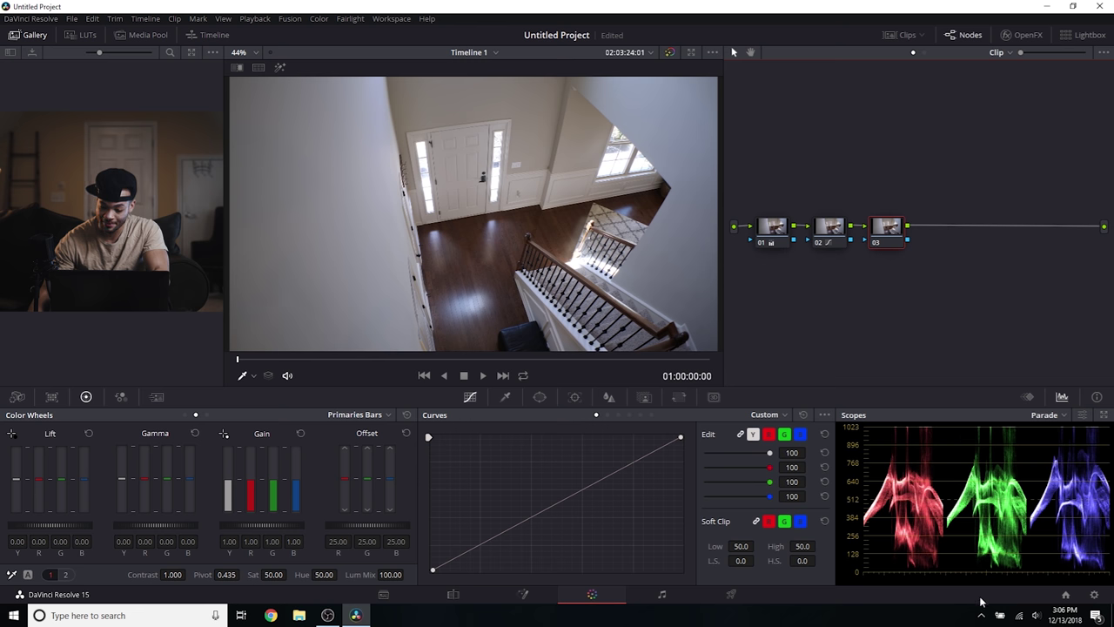
Flatten node 03's curve: add a midpoint, pull the highlights endpoint down, and lift the black point.
left_click(588, 484)
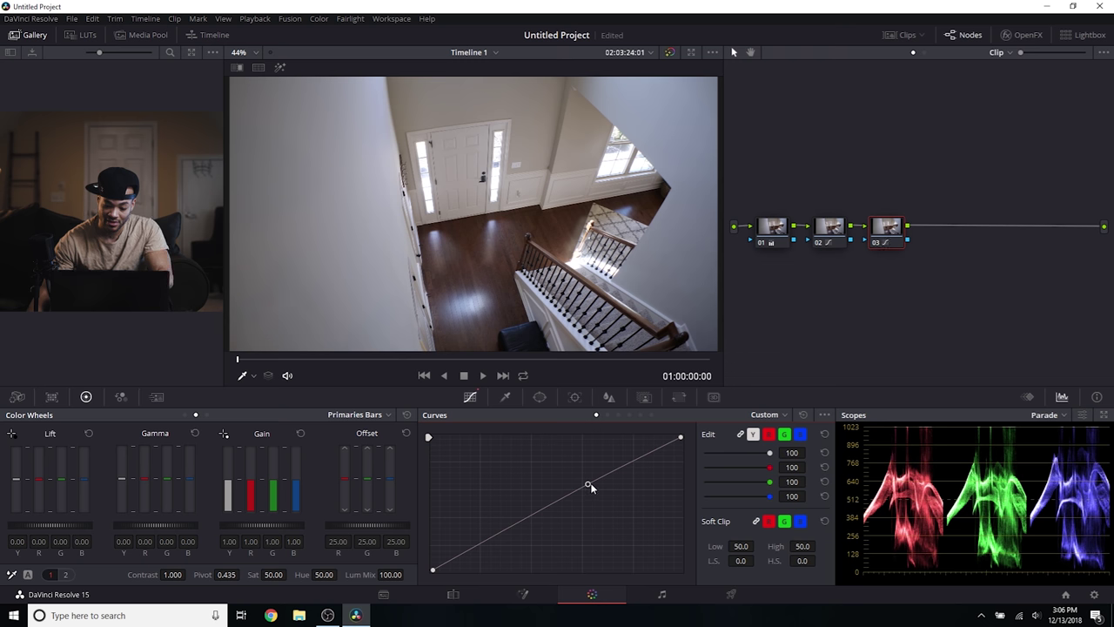
left_click_drag(588, 484, 591, 489)
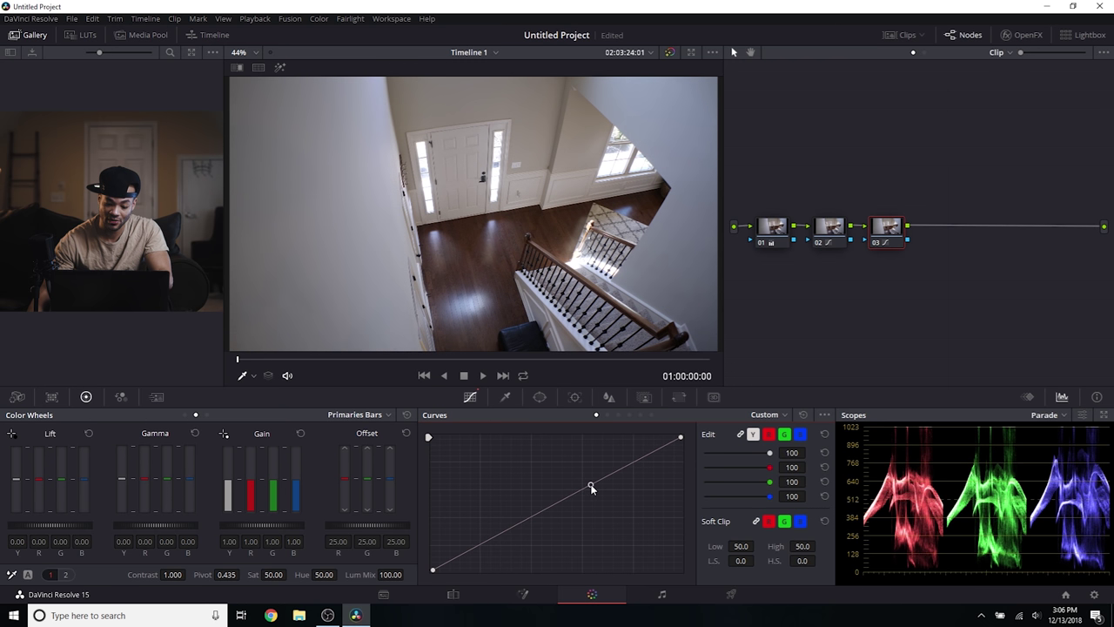
left_click(681, 439)
left_click_drag(682, 439, 683, 451)
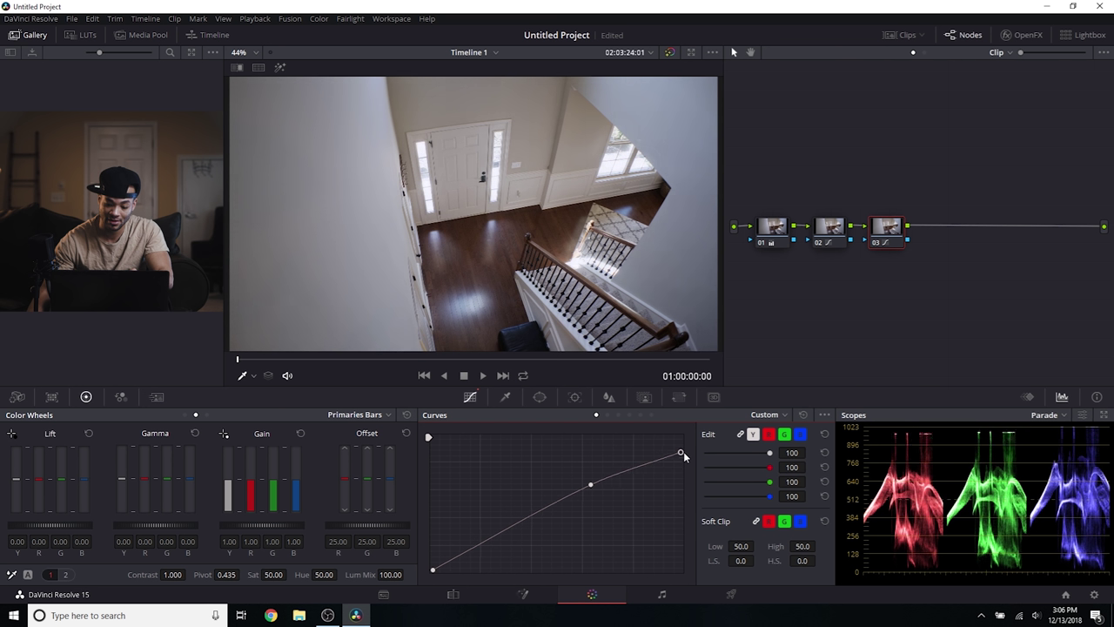
left_click_drag(683, 451, 683, 455)
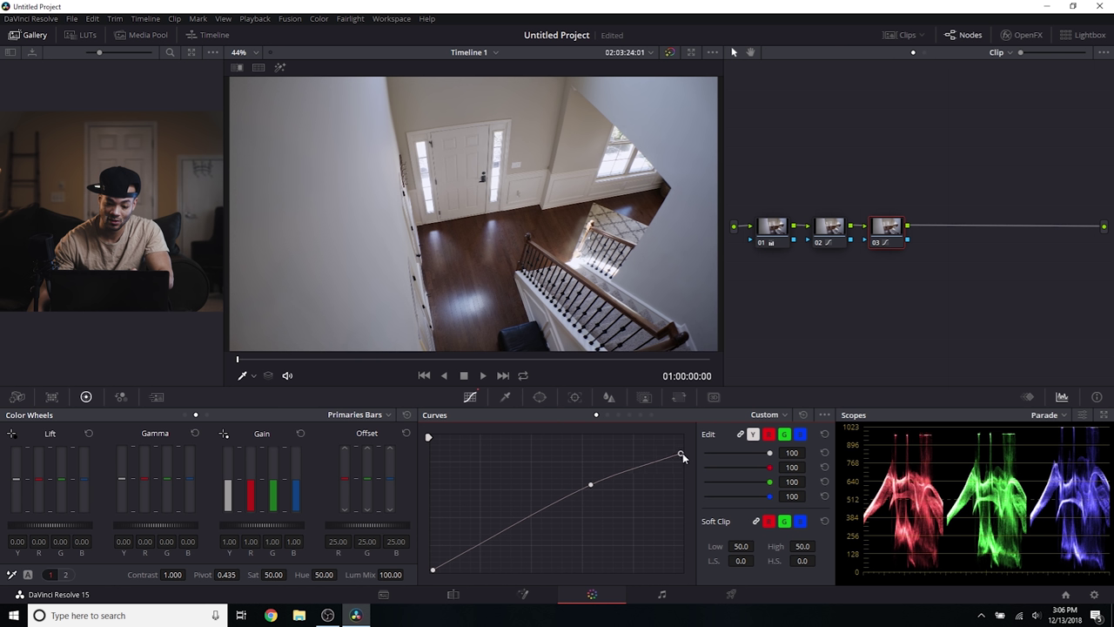
left_click(485, 541)
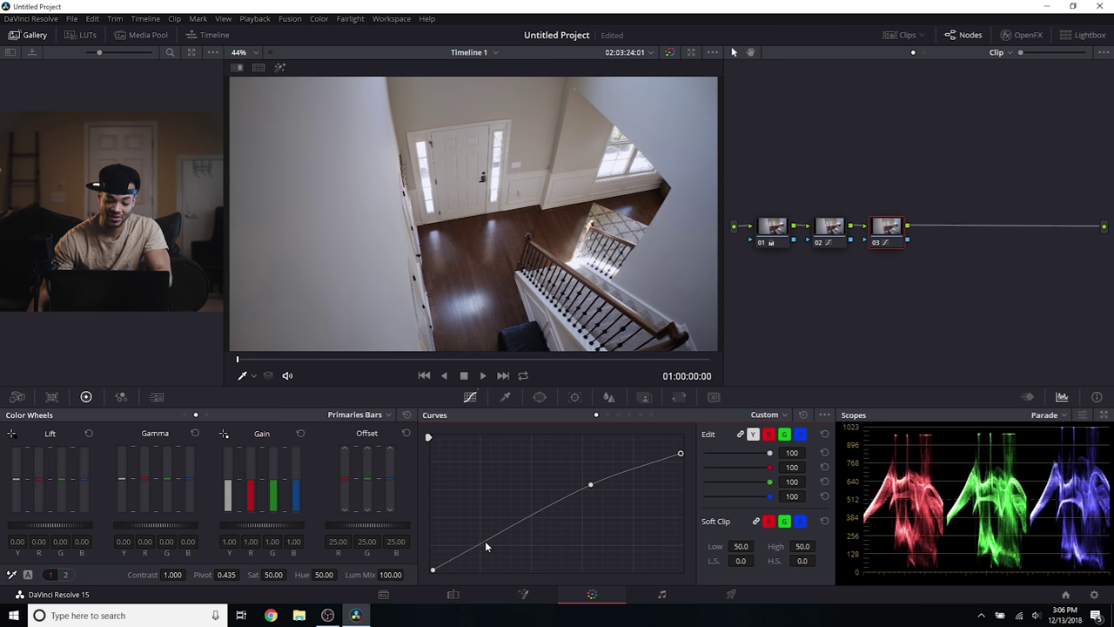
left_click_drag(435, 568, 433, 567)
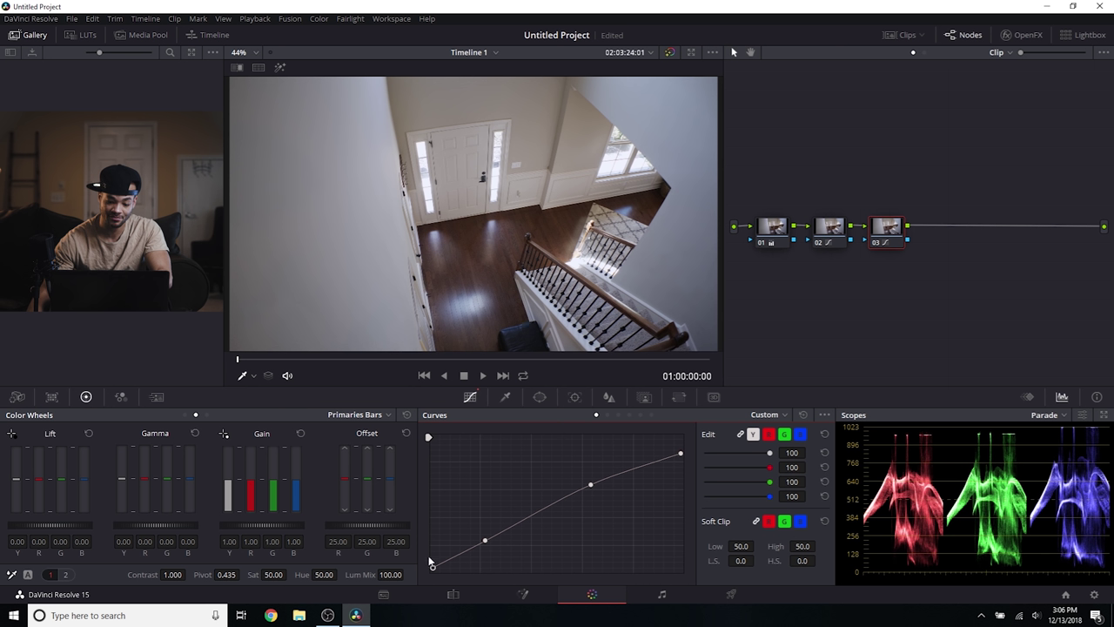
mouse_move(433, 570)
left_mouse_down()
mouse_move(433, 550)
mouse_move(433, 564)
left_mouse_up()
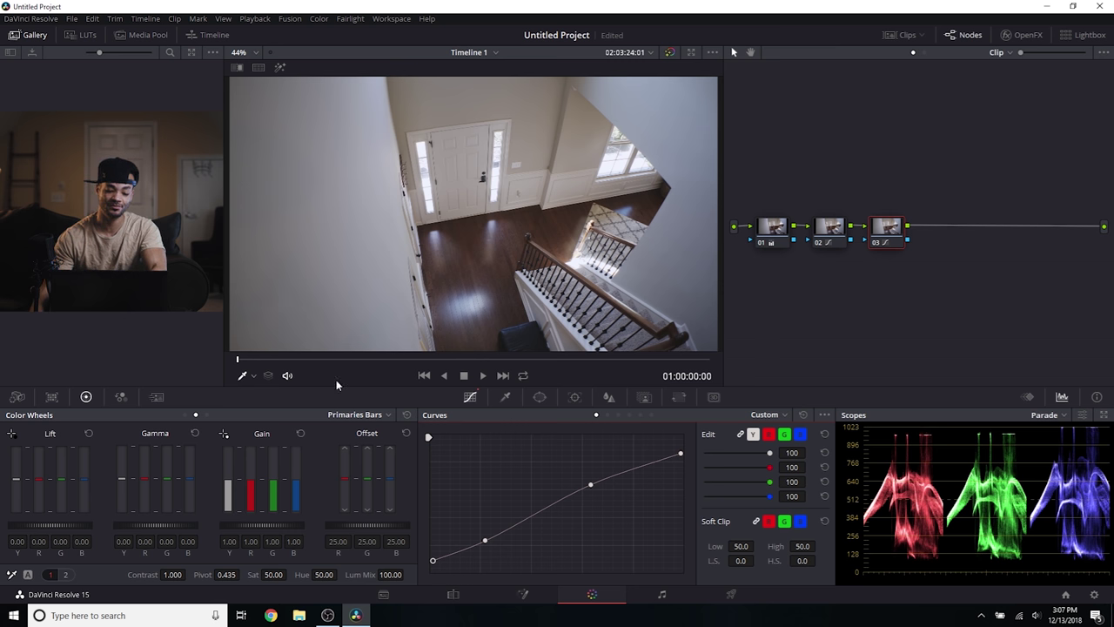
Play the staircase clip to review node 03's grade, then stop playback.
key("space")
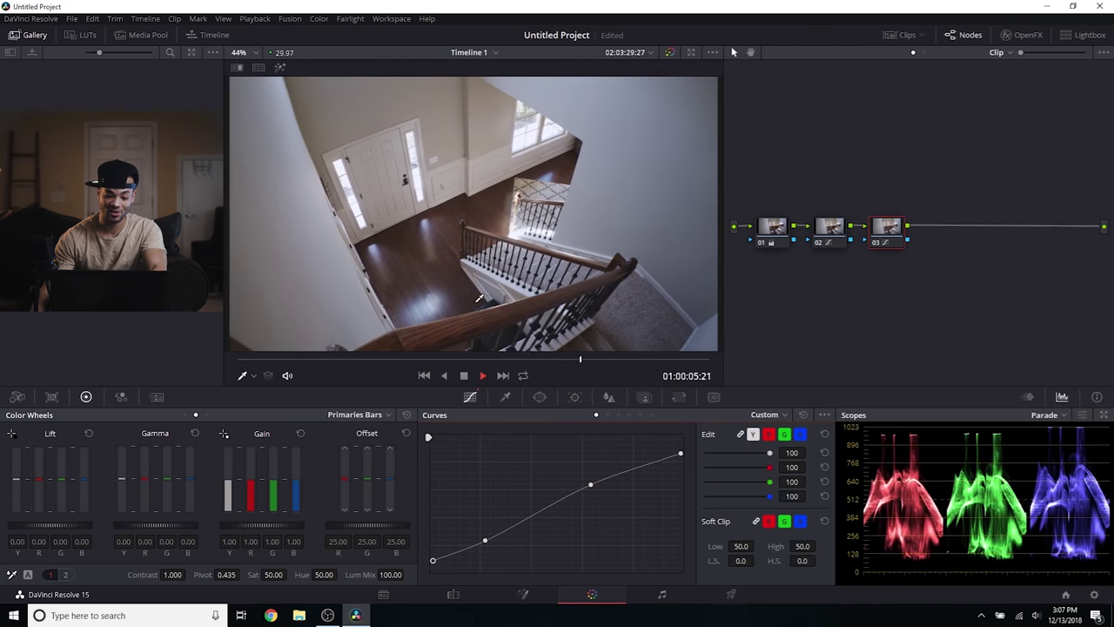
key("space")
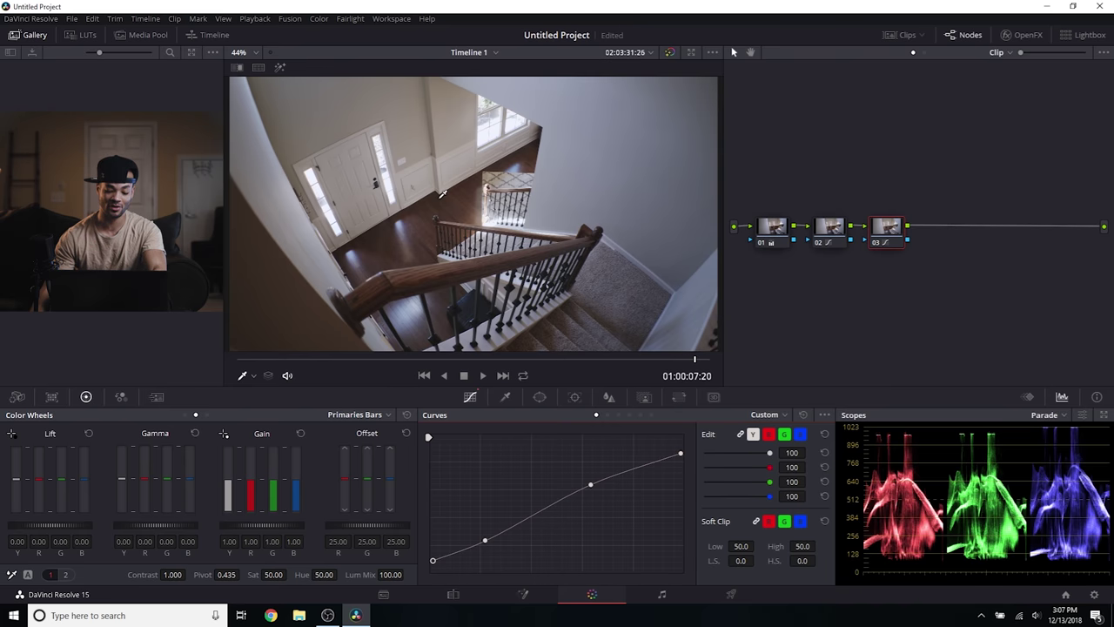
left_click(453, 594)
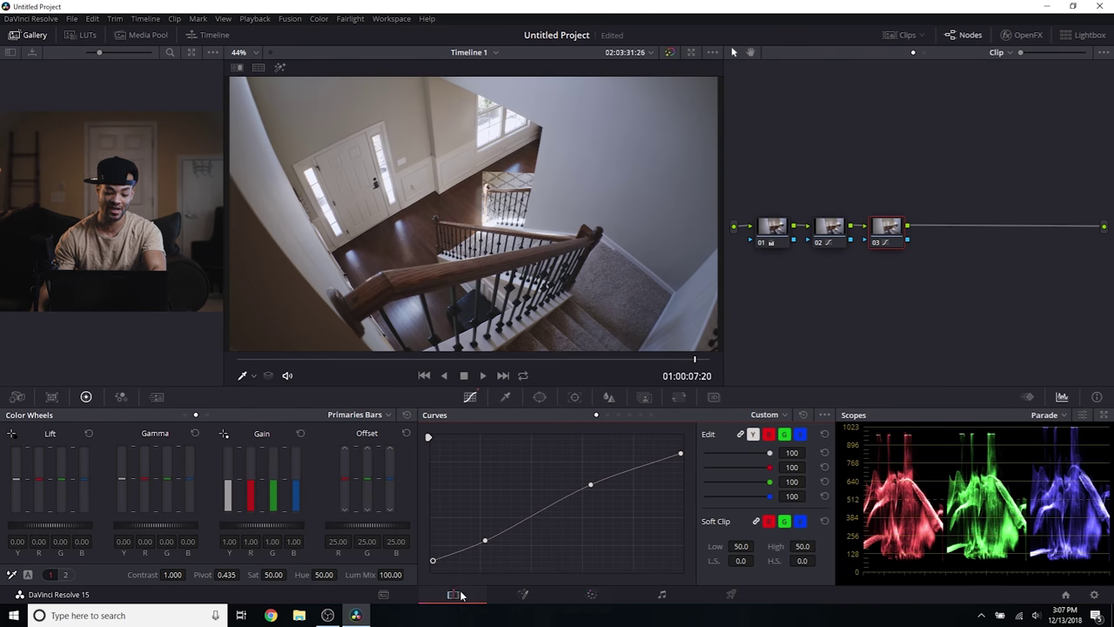
Reverse the speed of first clip P1133663_1.mov via Change Clip Speed, then return to the Color page.
left_click(438, 473)
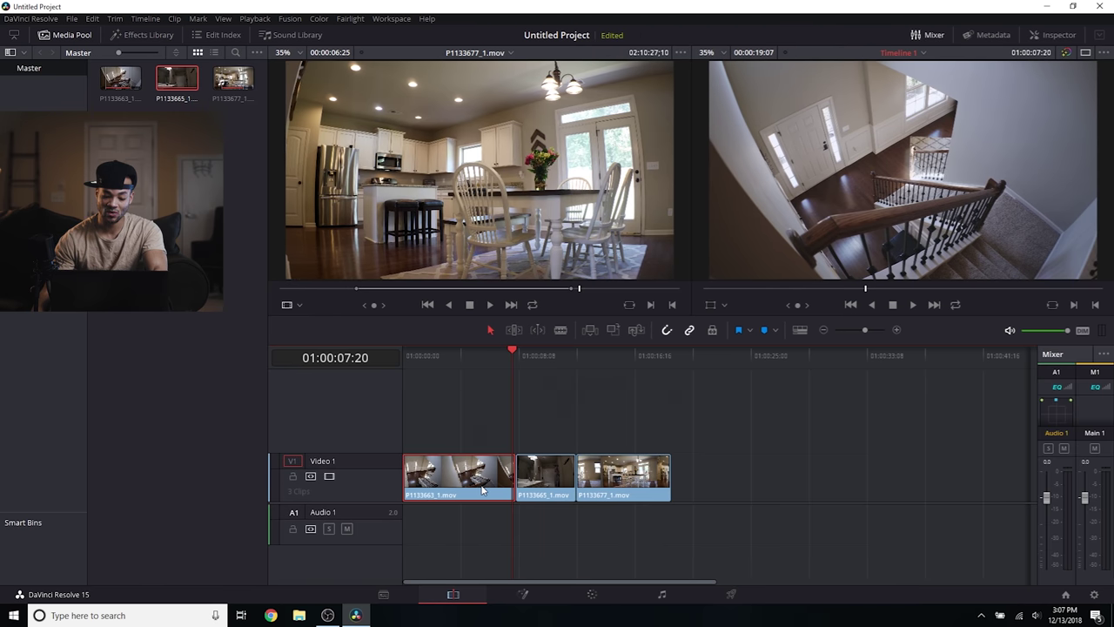
right_click(482, 469)
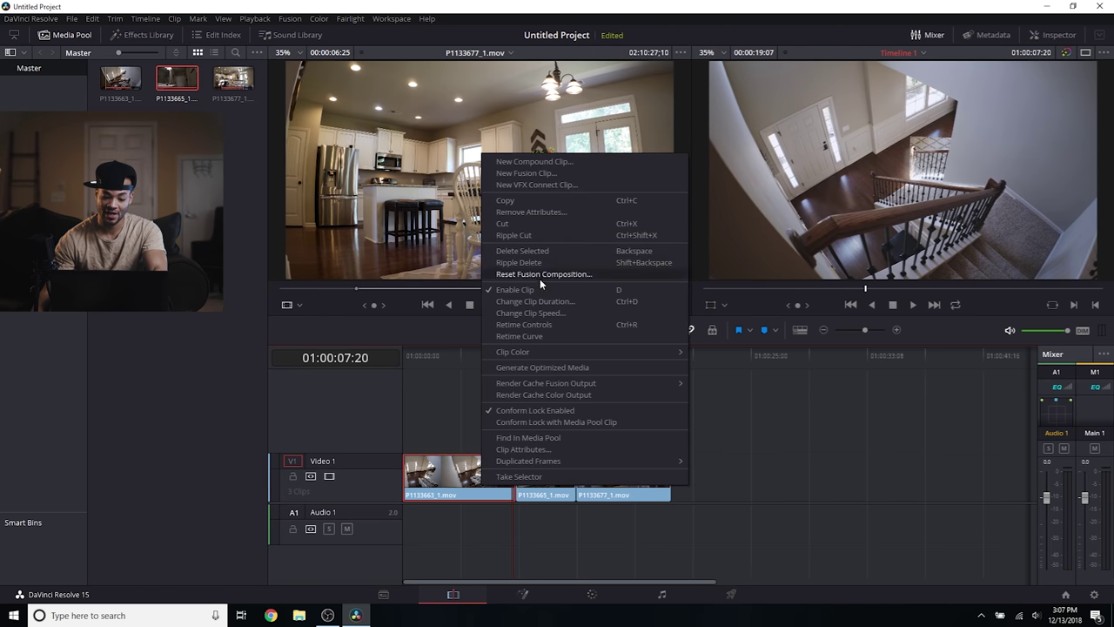
left_click(567, 314)
left_click(507, 324)
left_click(552, 425)
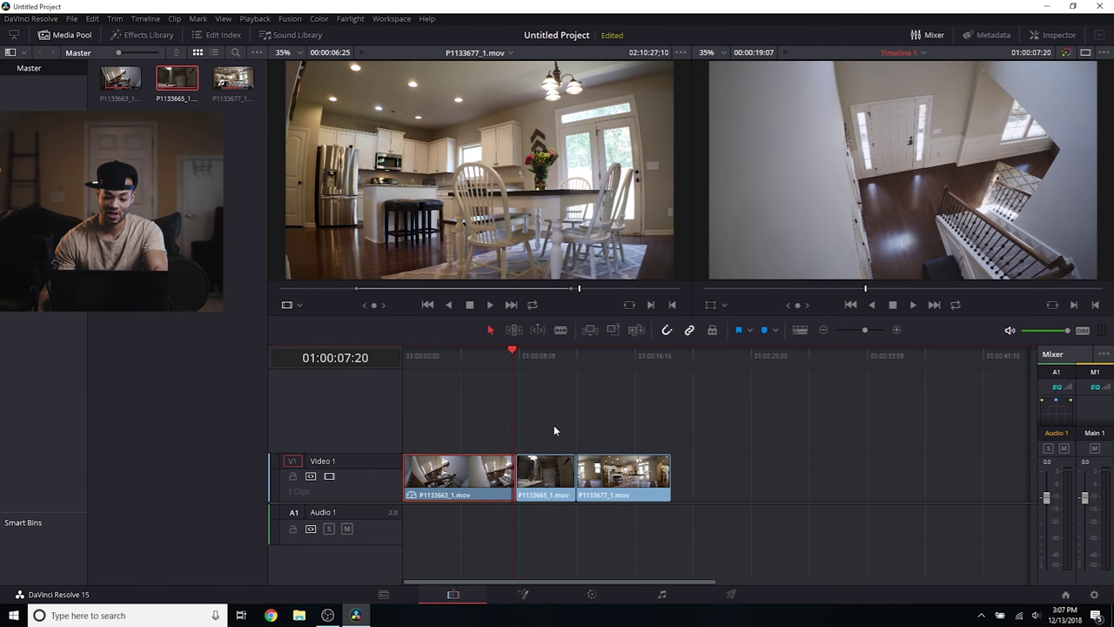
left_click(592, 594)
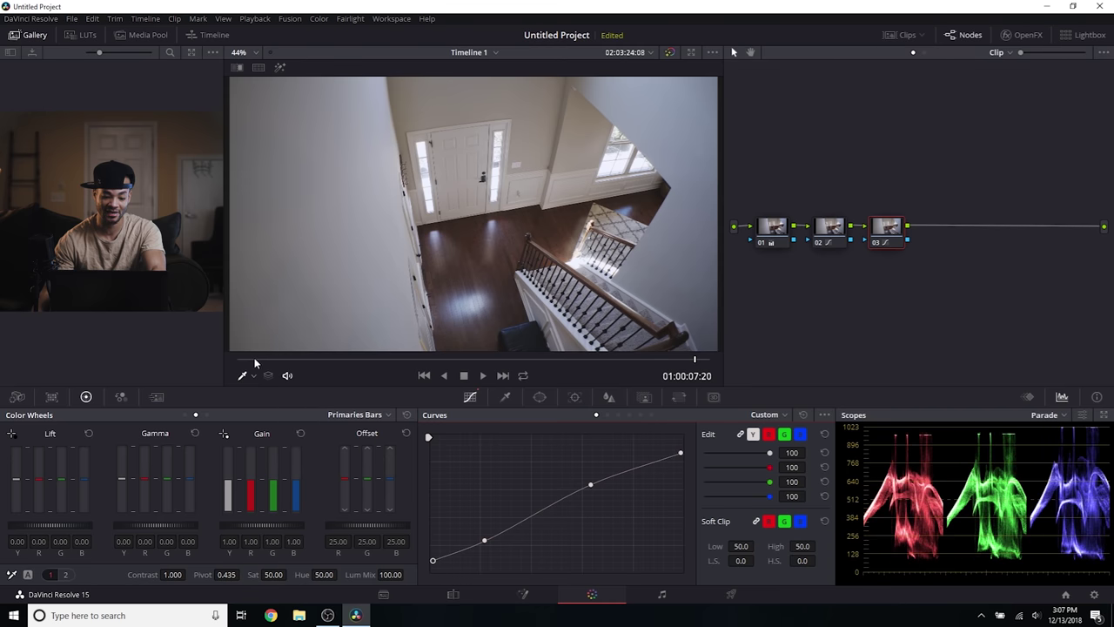
left_click_drag(255, 363, 216, 363)
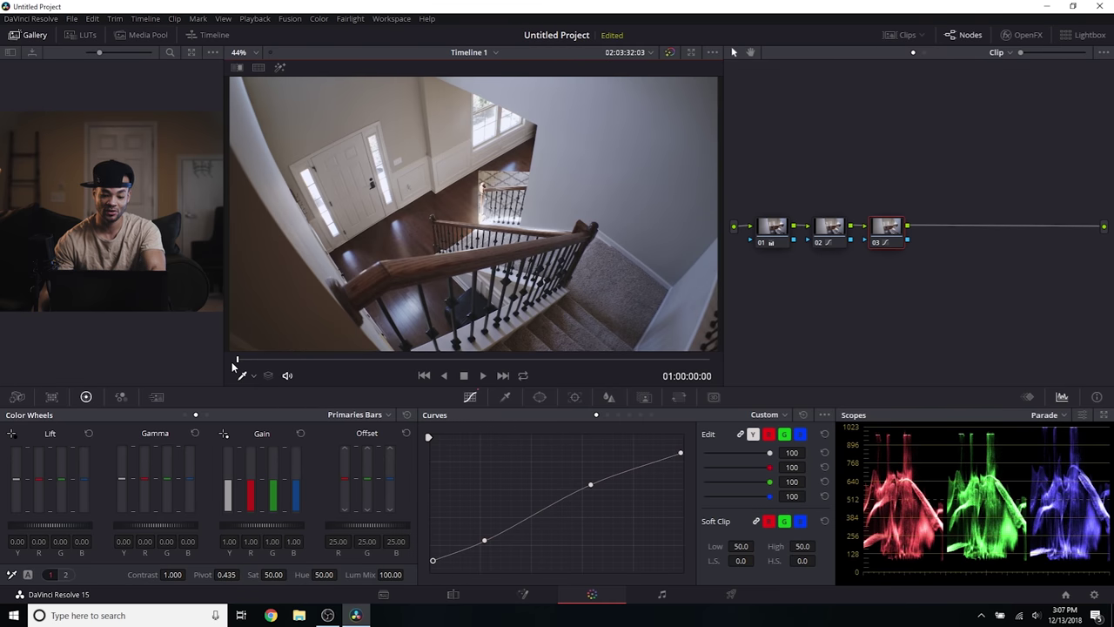
Play the staircase clip, reload it for grading, and add serial nodes after node 03, selecting node 04.
key("space")
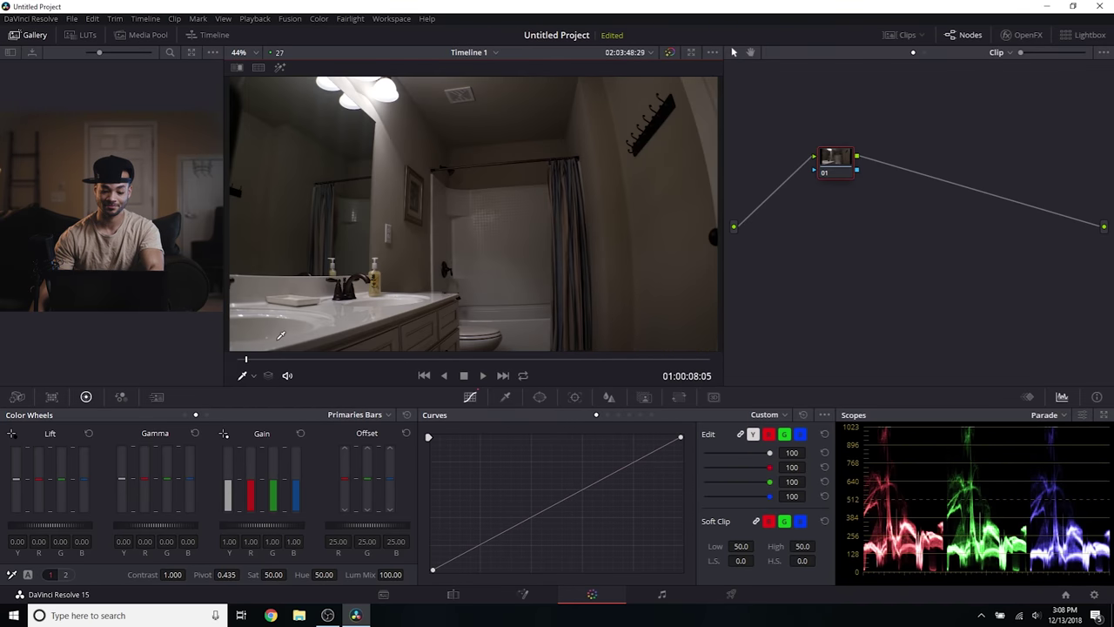
left_click(237, 359)
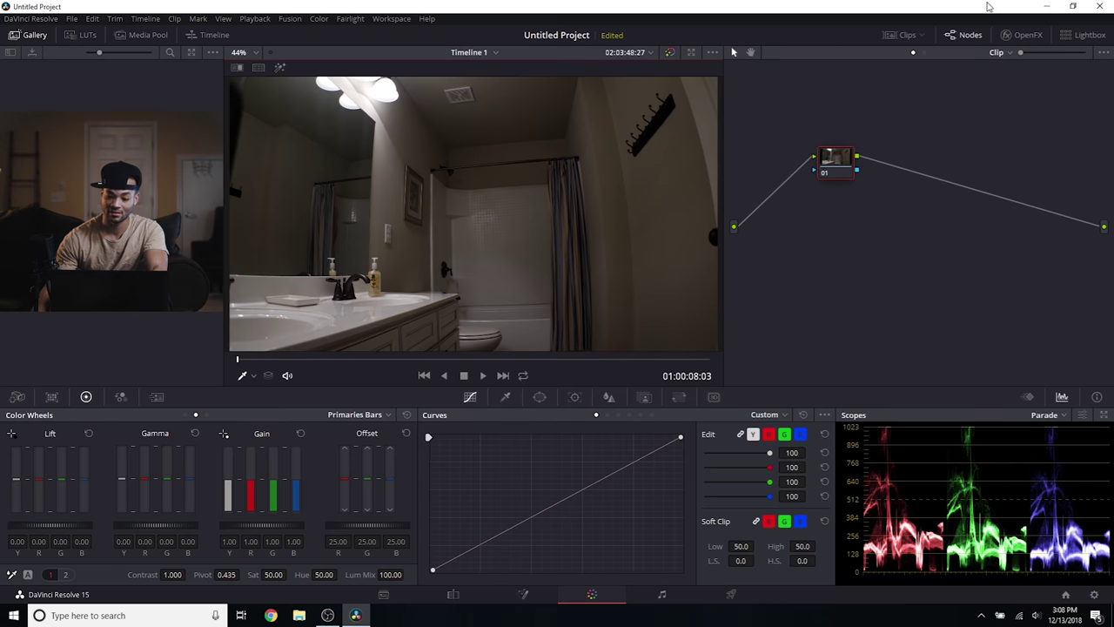
left_click(907, 35)
left_click(67, 337)
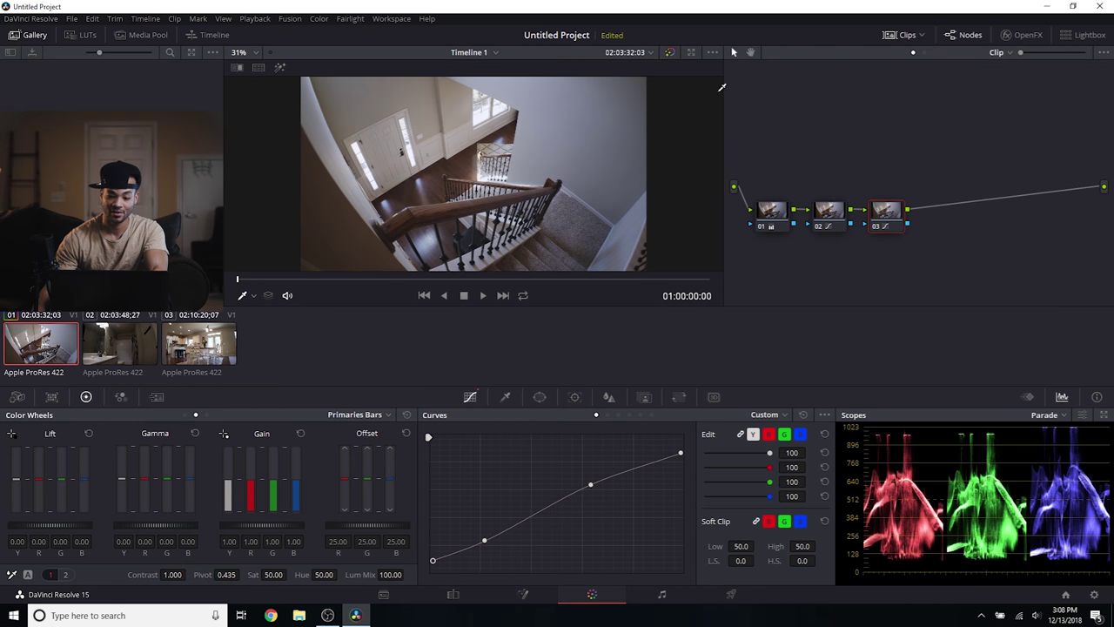
left_click(900, 36)
key("alt+s")
key("alt+s")
left_click(947, 226)
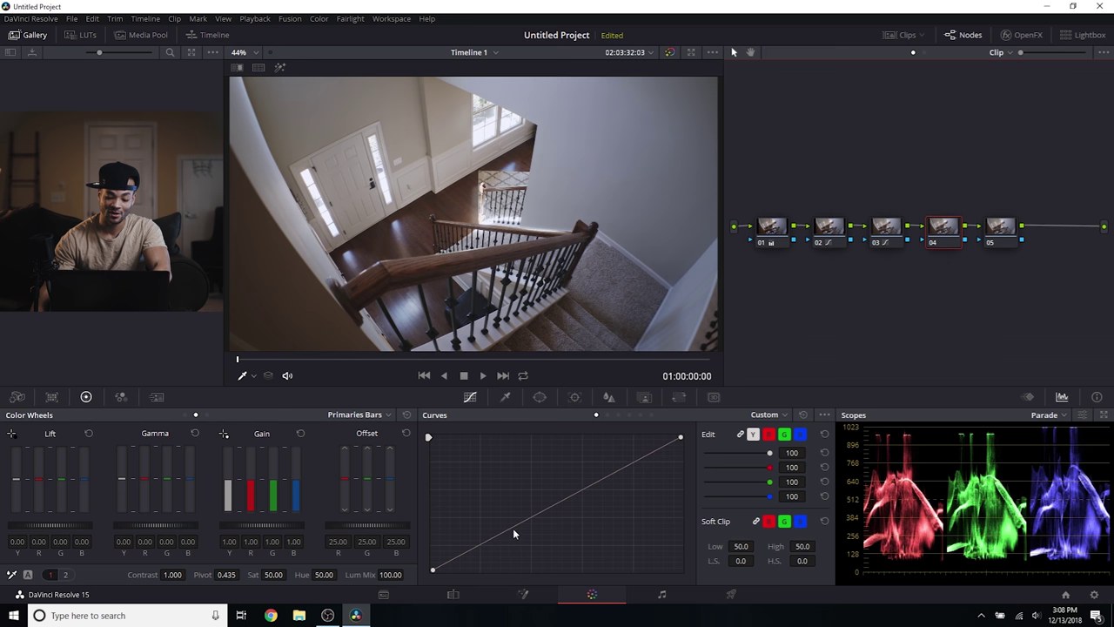
Give node 04 a contrast curve with a shifted midpoint and deeper shadows, reviewing playback to 01:00:06:20.
left_click(581, 488)
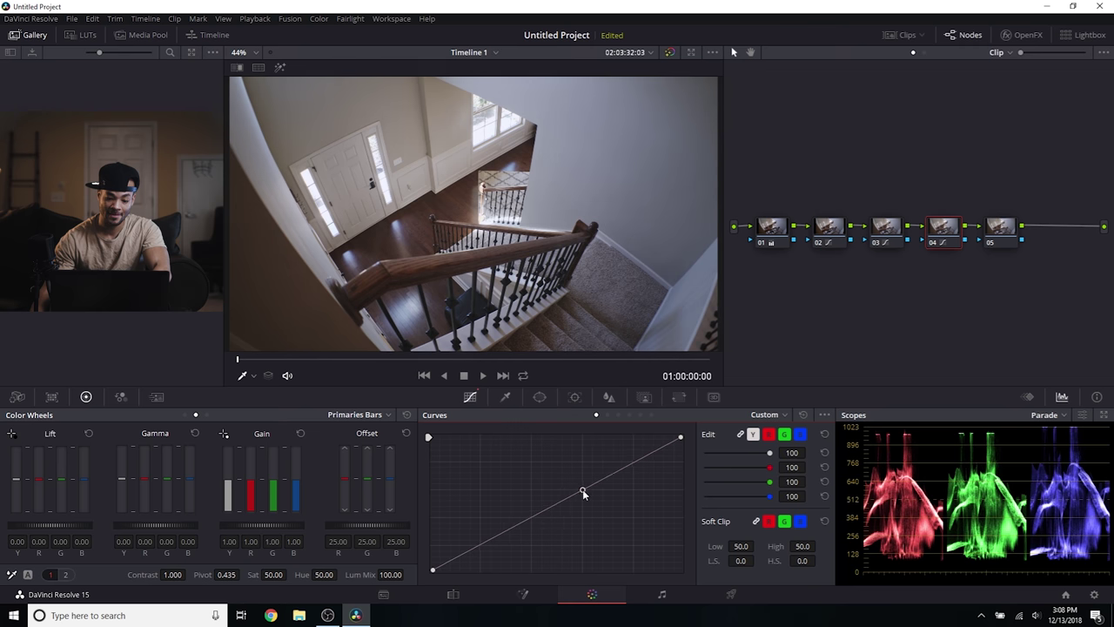
left_click_drag(582, 487, 573, 491)
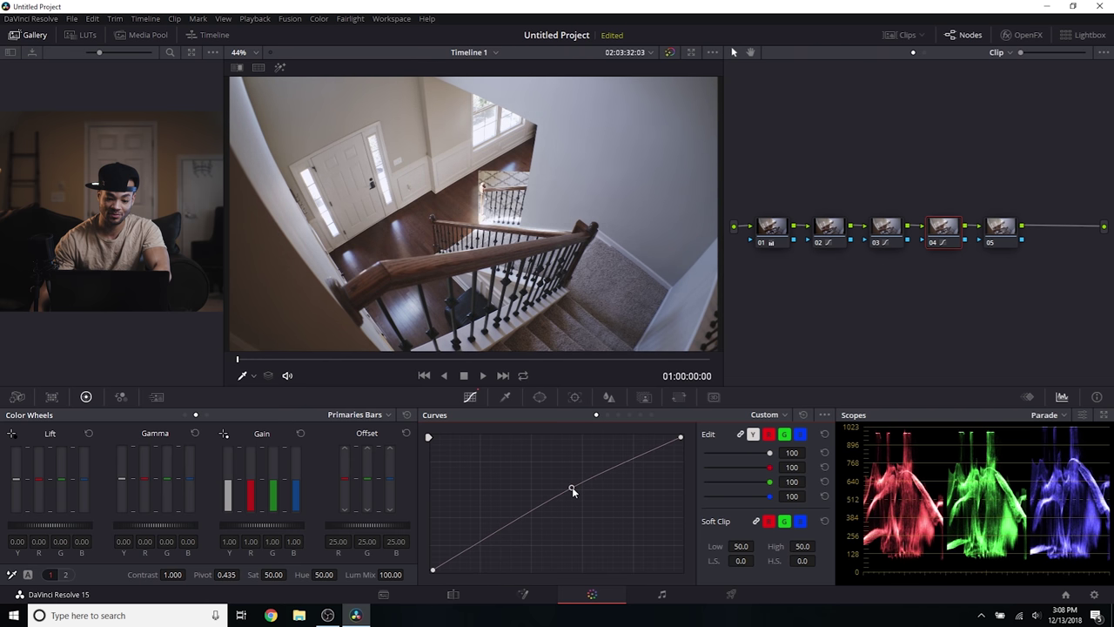
left_click(462, 550)
left_click_drag(462, 552, 466, 557)
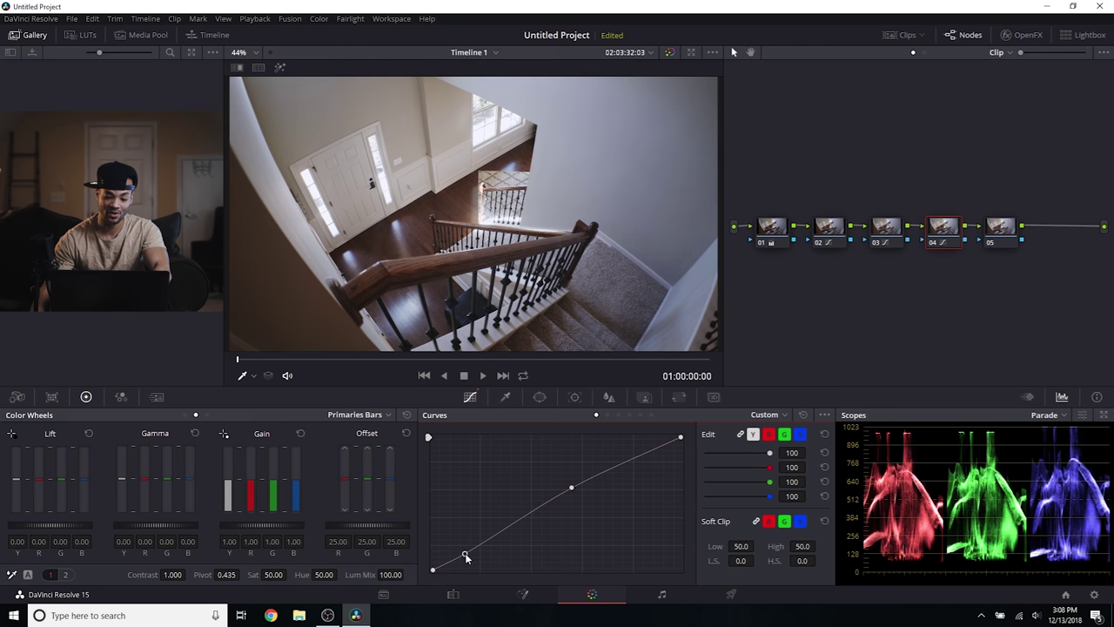
left_click_drag(467, 553, 466, 561)
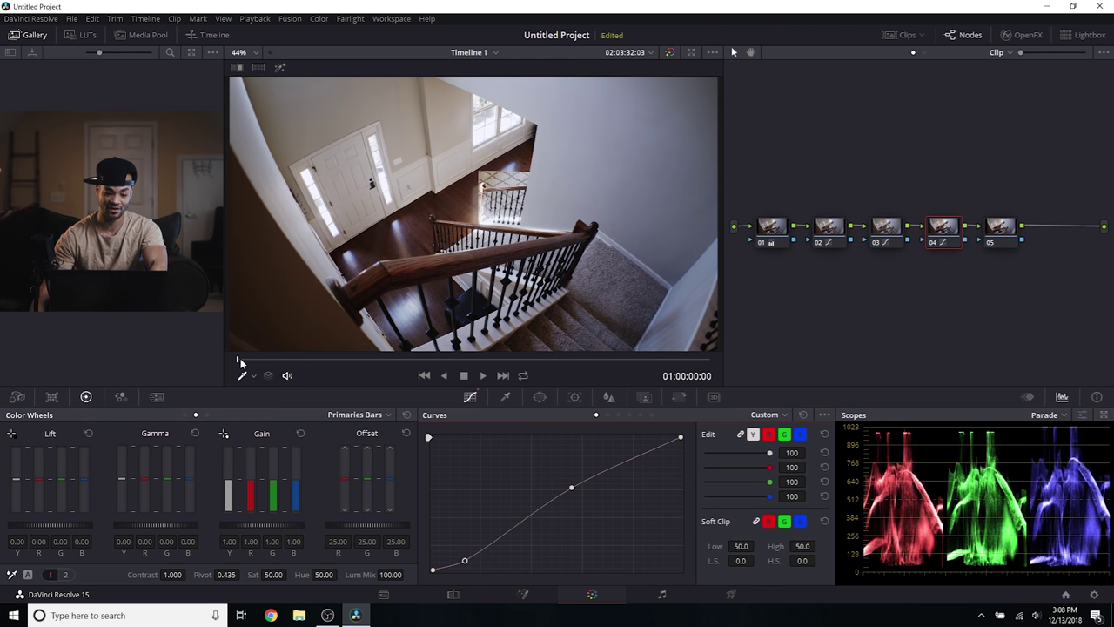
key("space")
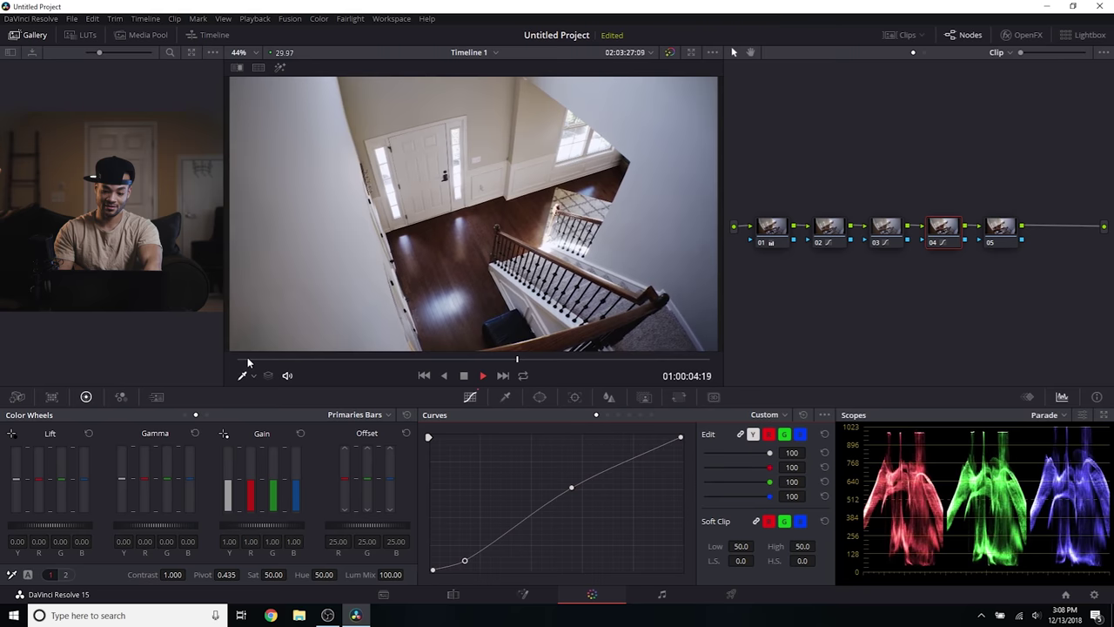
key("space")
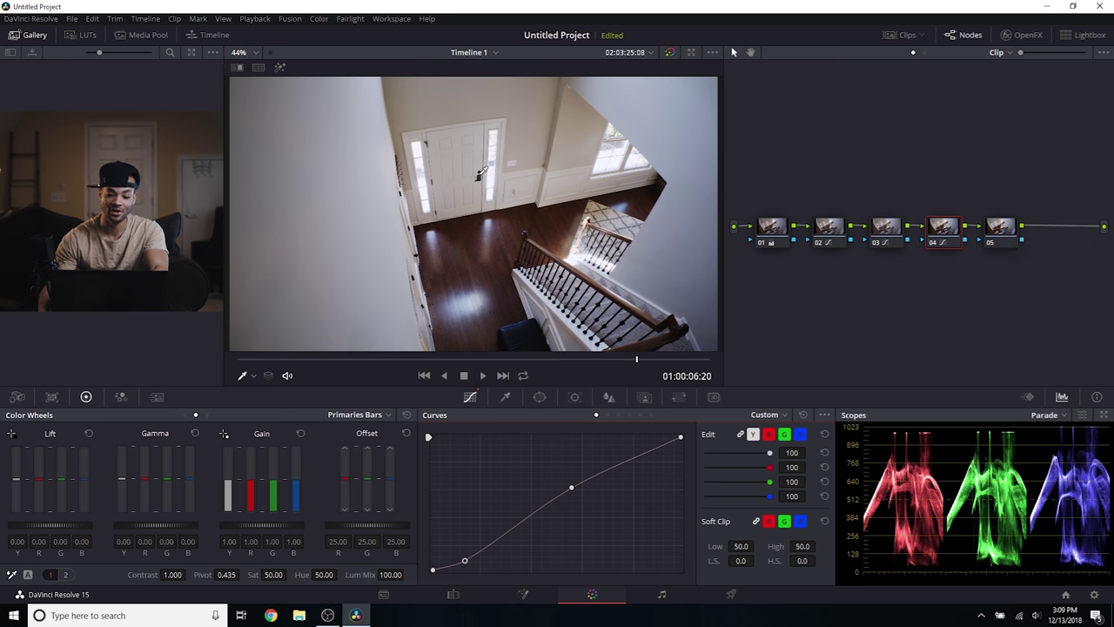
left_click(998, 227)
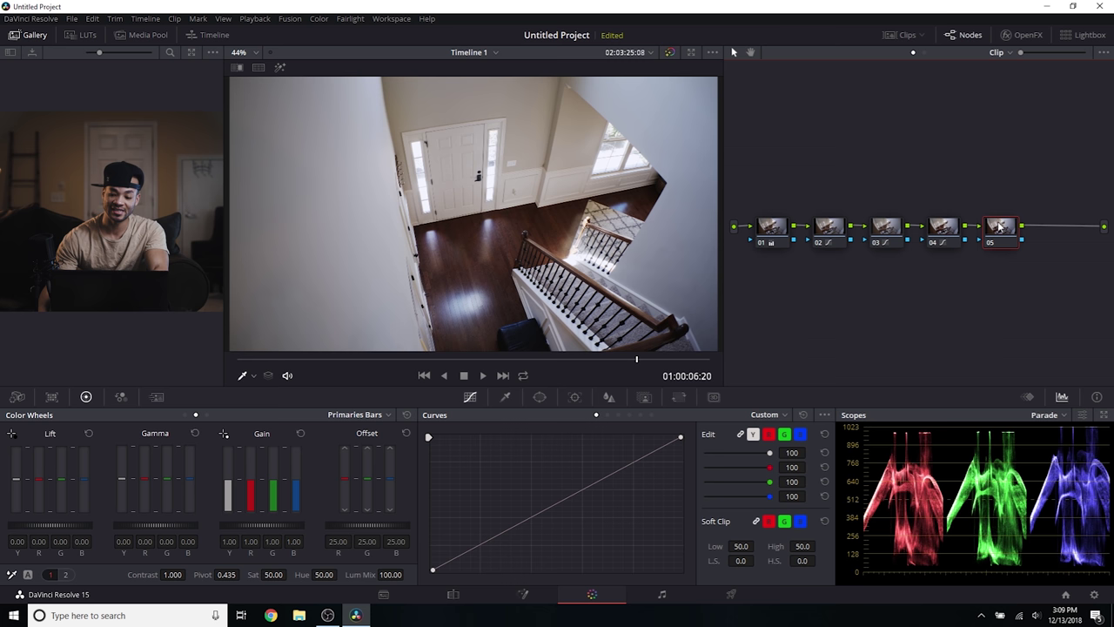
Qualify node 05's window highlights by luminance: Low 71.0, L.Soft 6.0, blur radius 6.2.
left_click(280, 67)
left_click(505, 397)
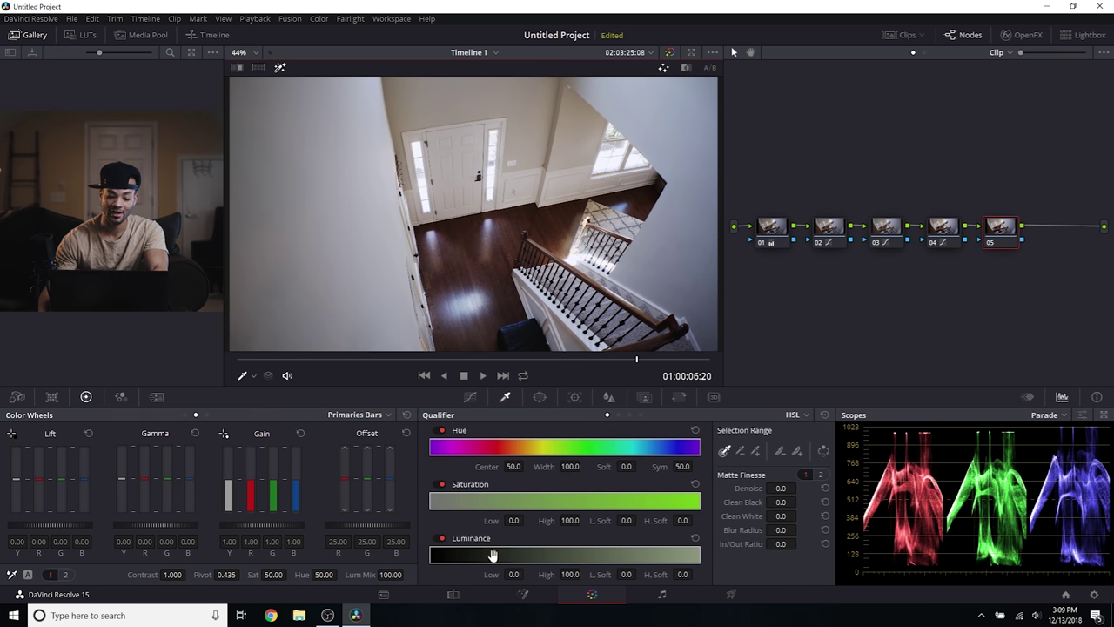
mouse_move(527, 573)
left_mouse_down()
mouse_move(514, 574)
mouse_move(526, 573)
left_mouse_up()
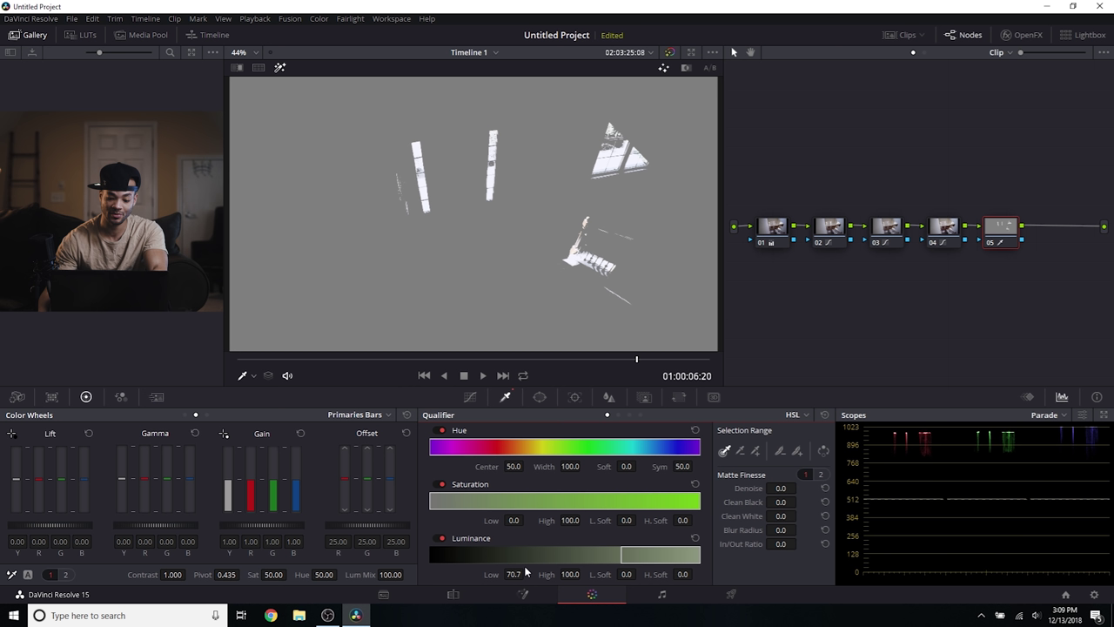
left_click_drag(626, 575, 640, 573)
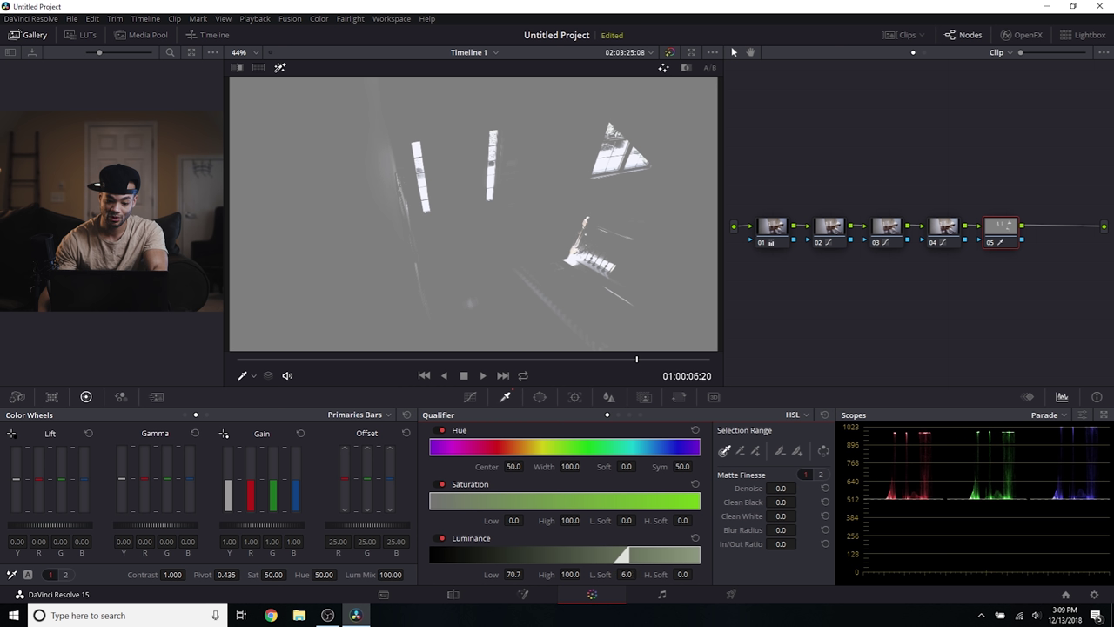
left_click_drag(522, 574, 528, 573)
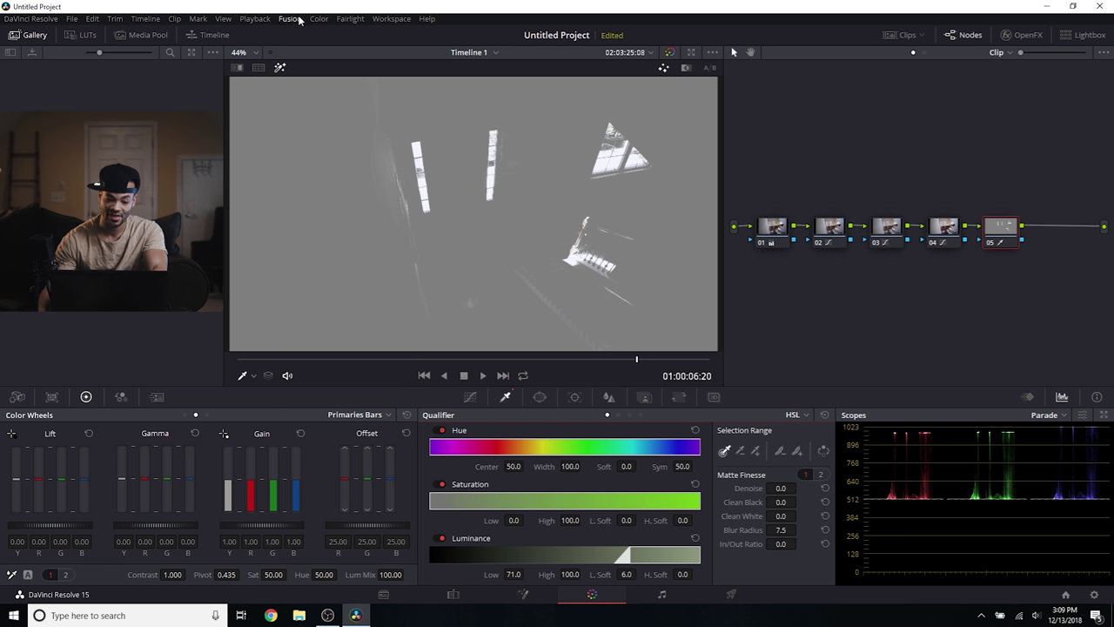
left_click_drag(806, 530, 774, 530)
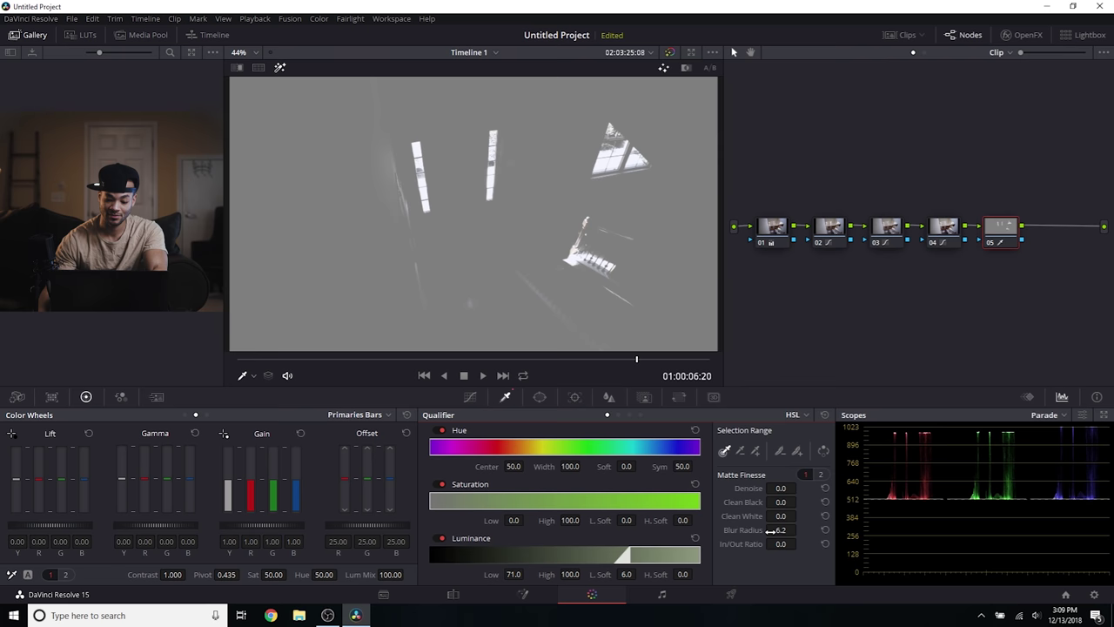
left_click(279, 67)
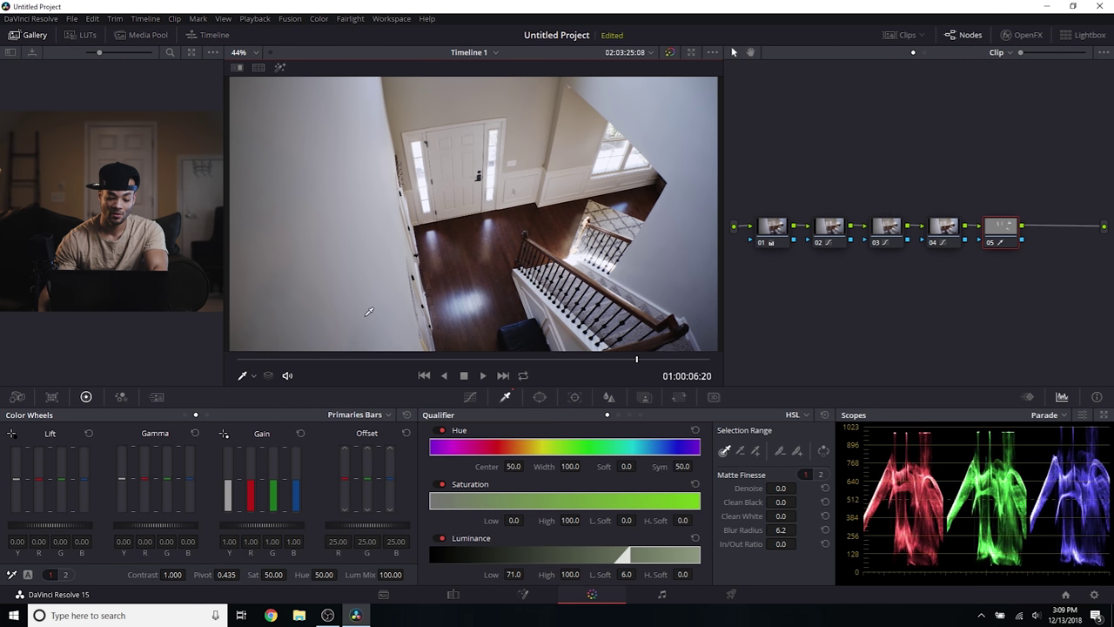
Set node 05's Midtone Detail to -23.50 and raise the master Gain to 1.09.
left_click(1014, 231)
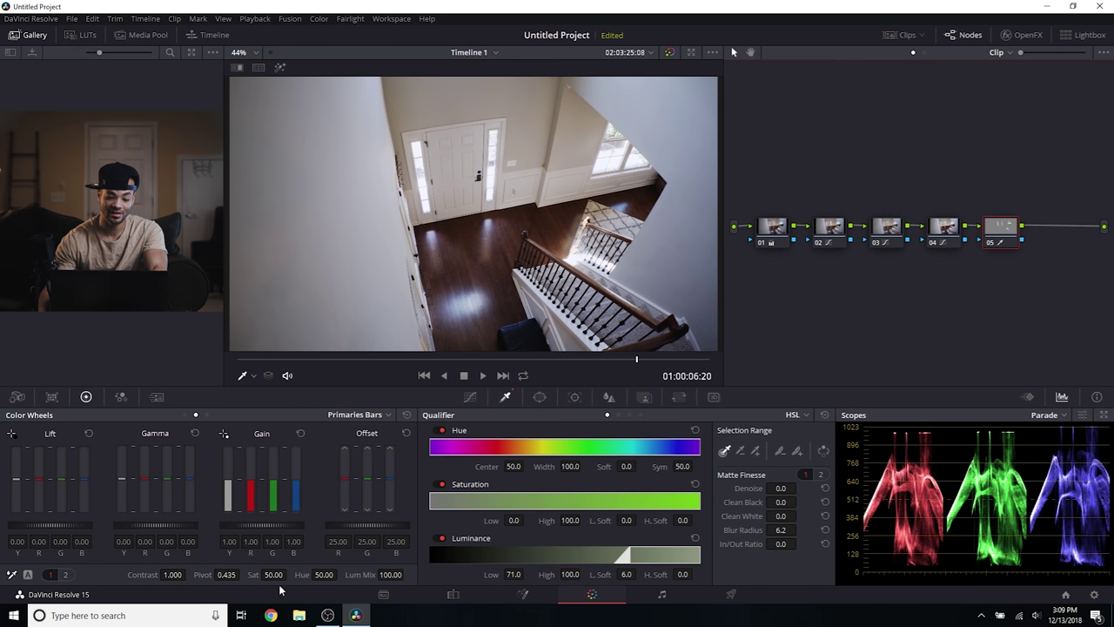
left_click(65, 575)
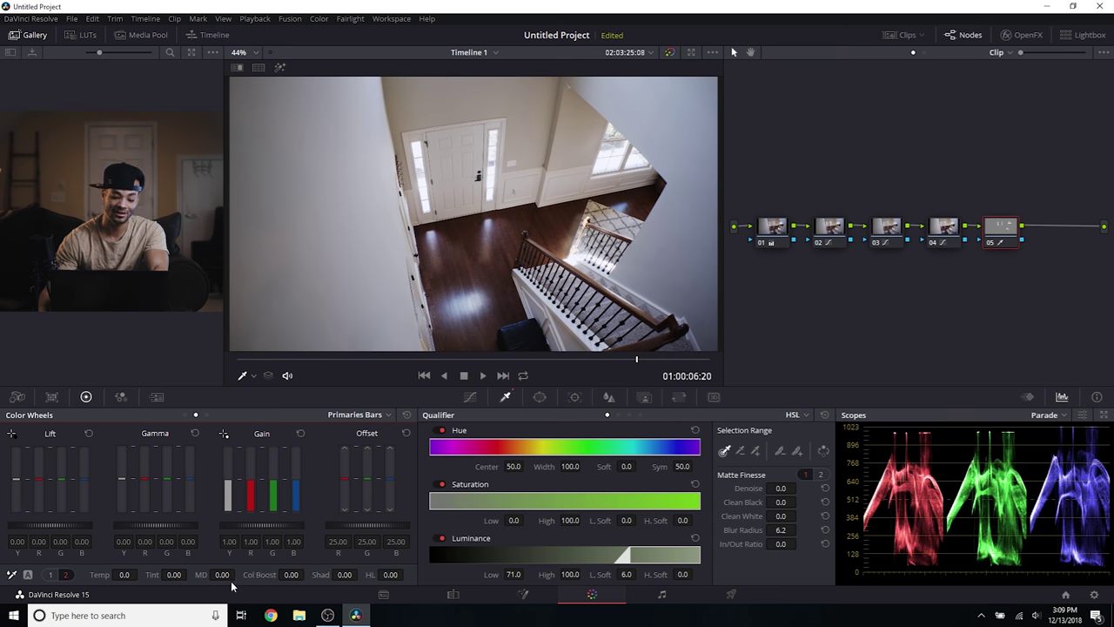
scroll(445, 194, "up", 2)
scroll(445, 193, "up", 5)
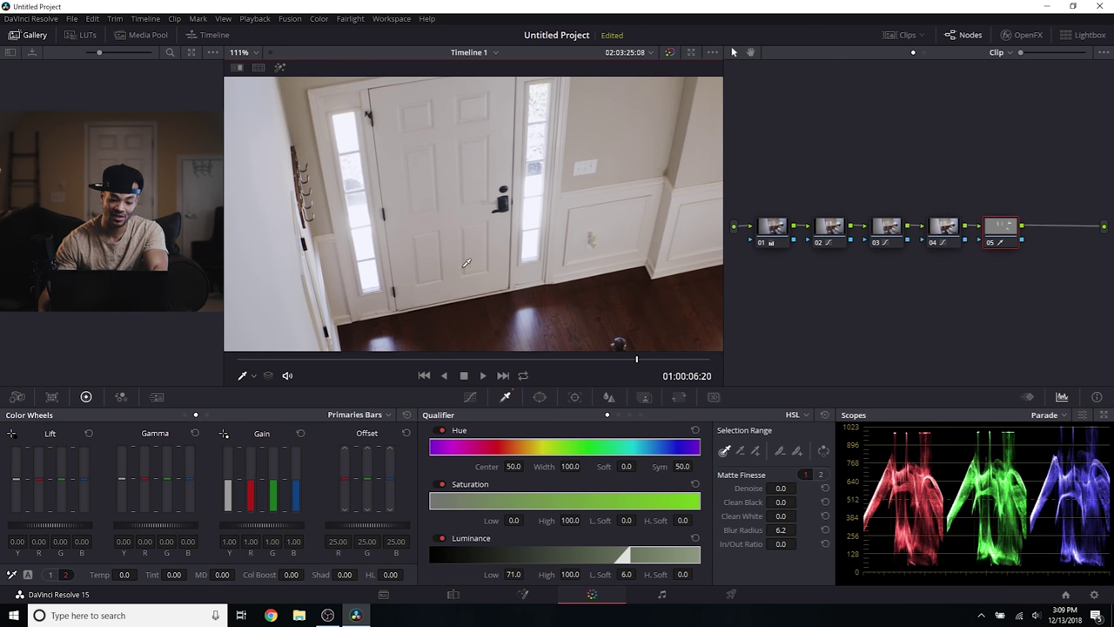
mouse_move(218, 567)
left_mouse_down()
mouse_move(166, 569)
mouse_move(214, 568)
left_mouse_up()
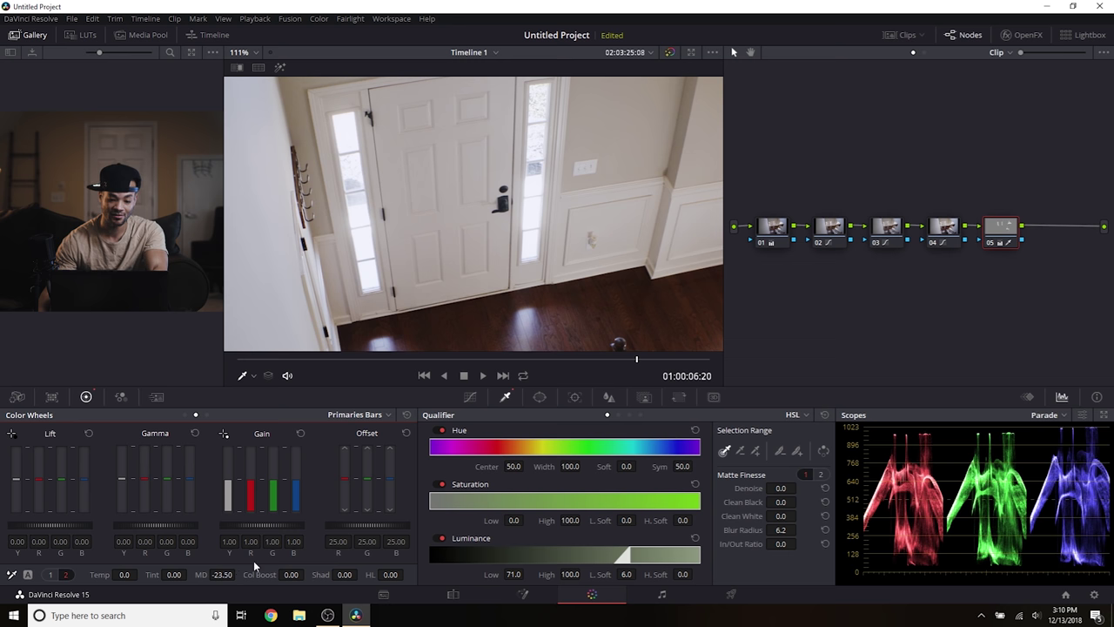
scroll(484, 269, "down", 6)
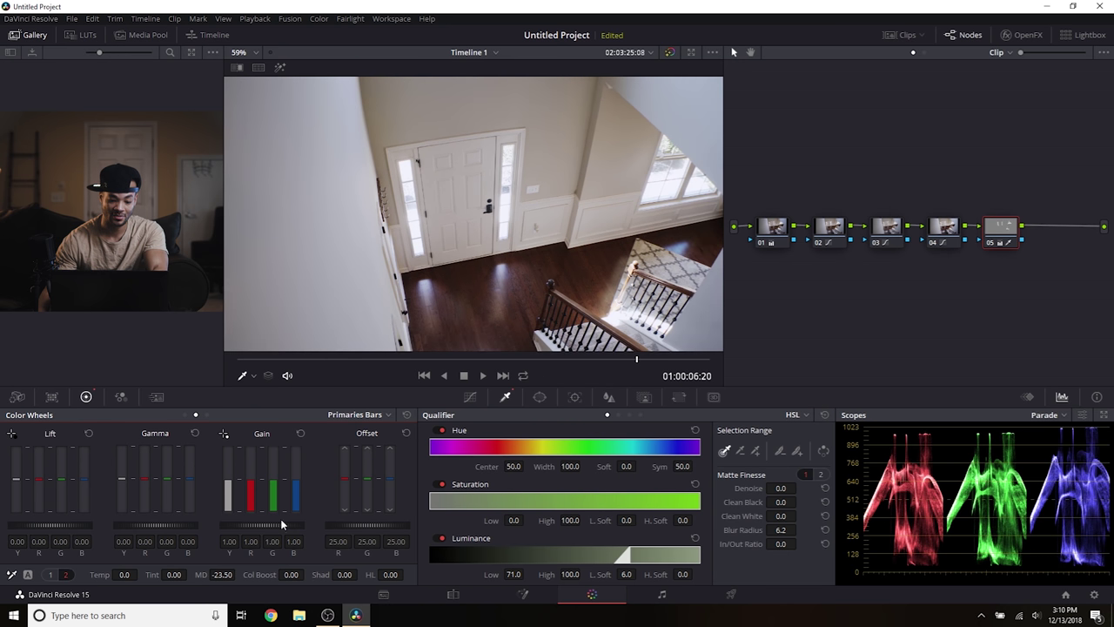
left_click_drag(261, 525, 300, 525)
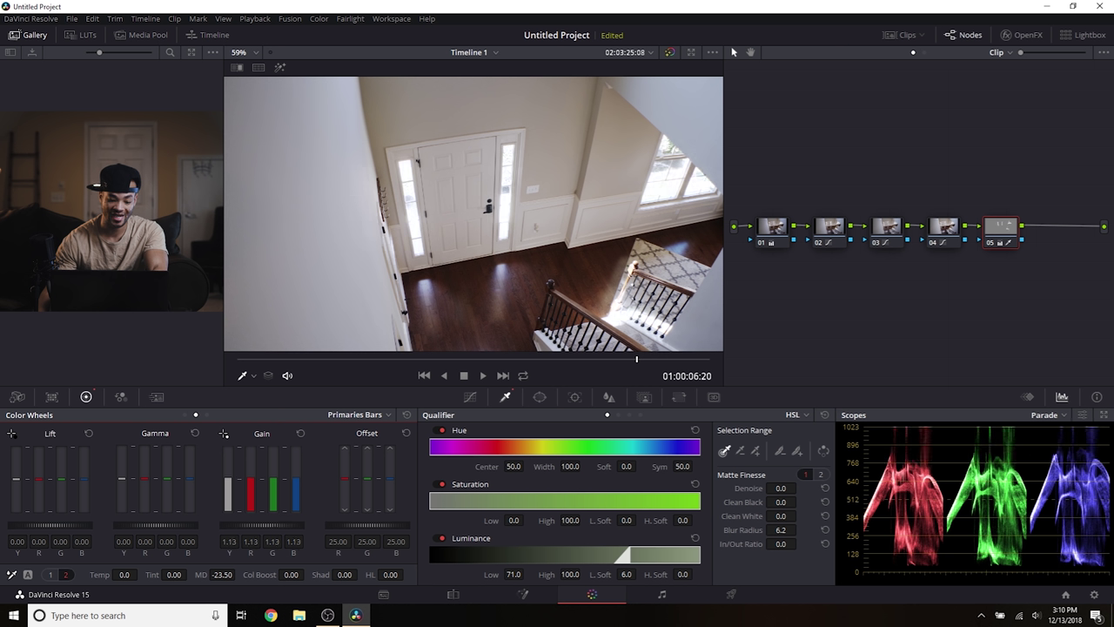
left_click_drag(300, 525, 278, 524)
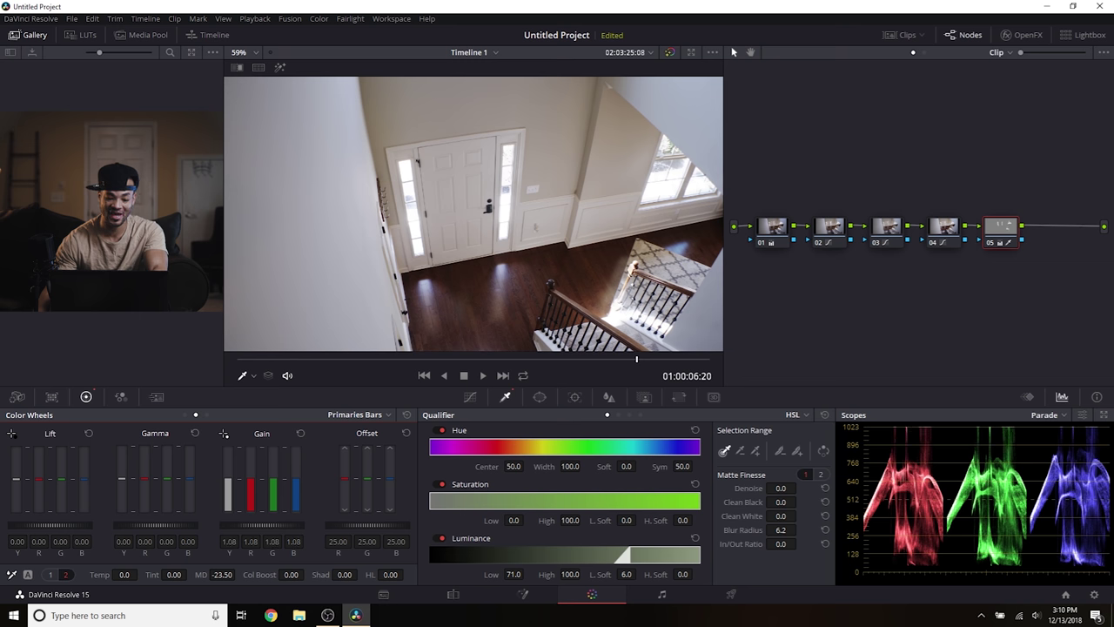
scroll(261, 217, "down", 2)
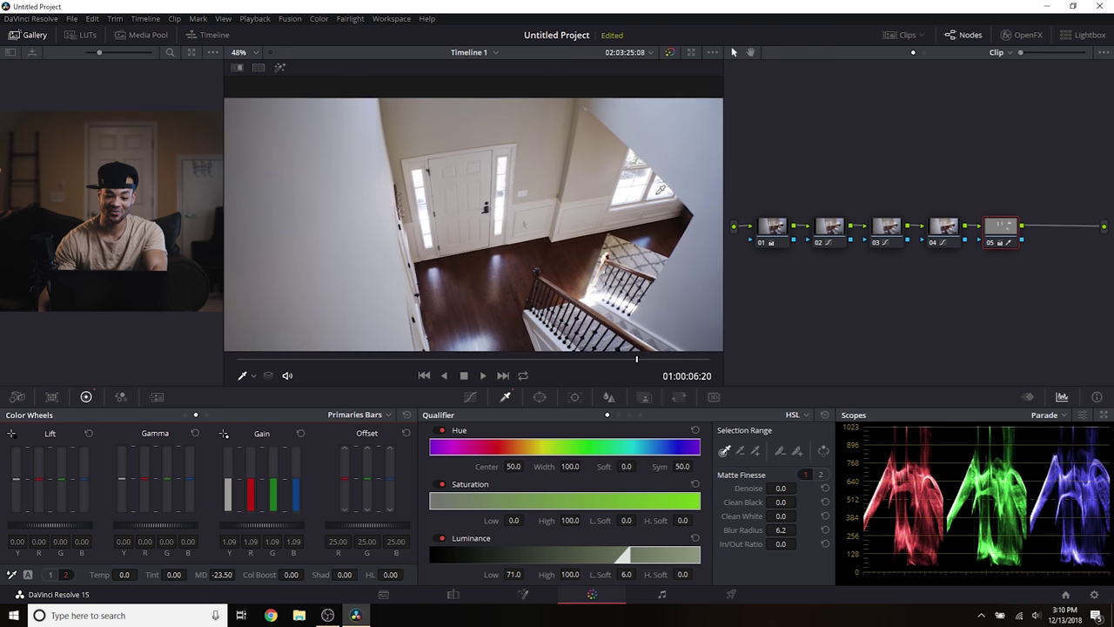
Fit the image in the viewer and toggle hallway node 05 off and on to compare.
left_click(256, 53)
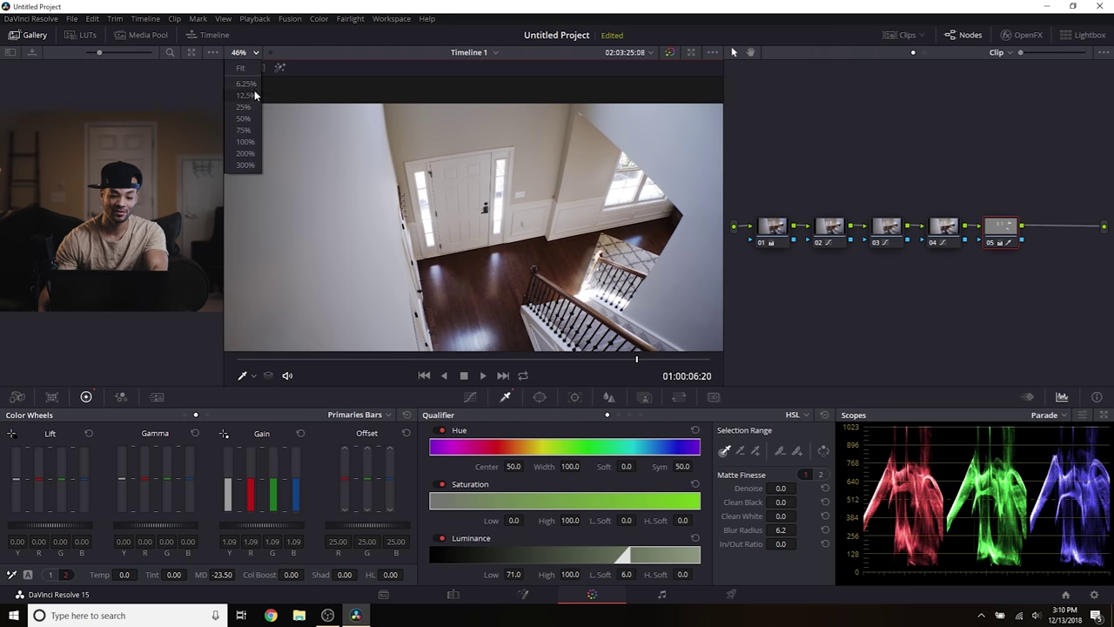
left_click(253, 69)
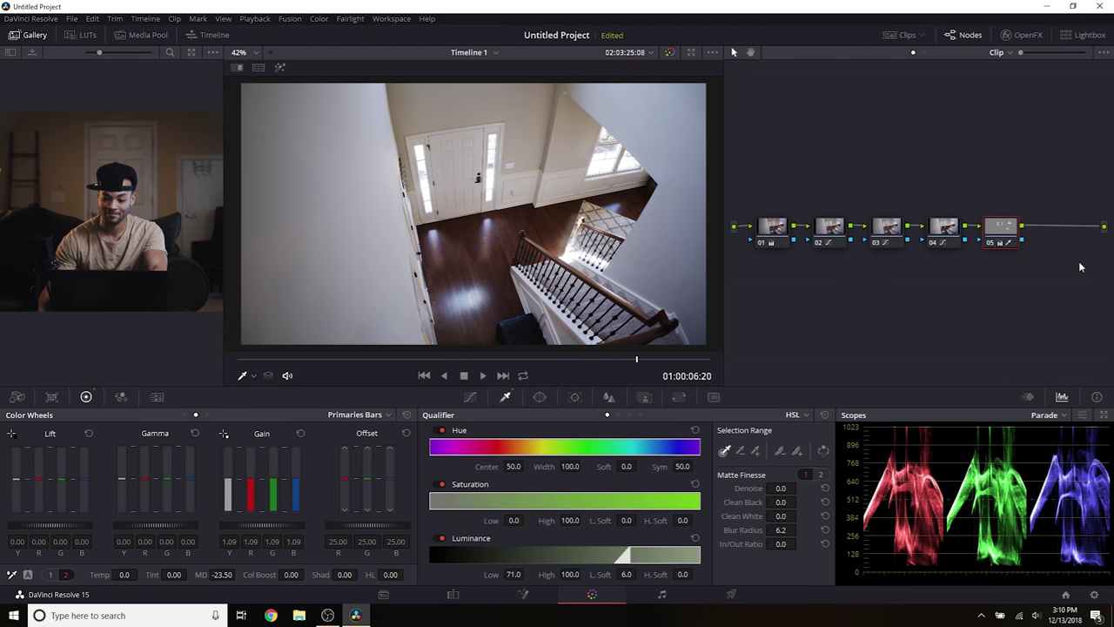
left_click(990, 243)
left_click(990, 242)
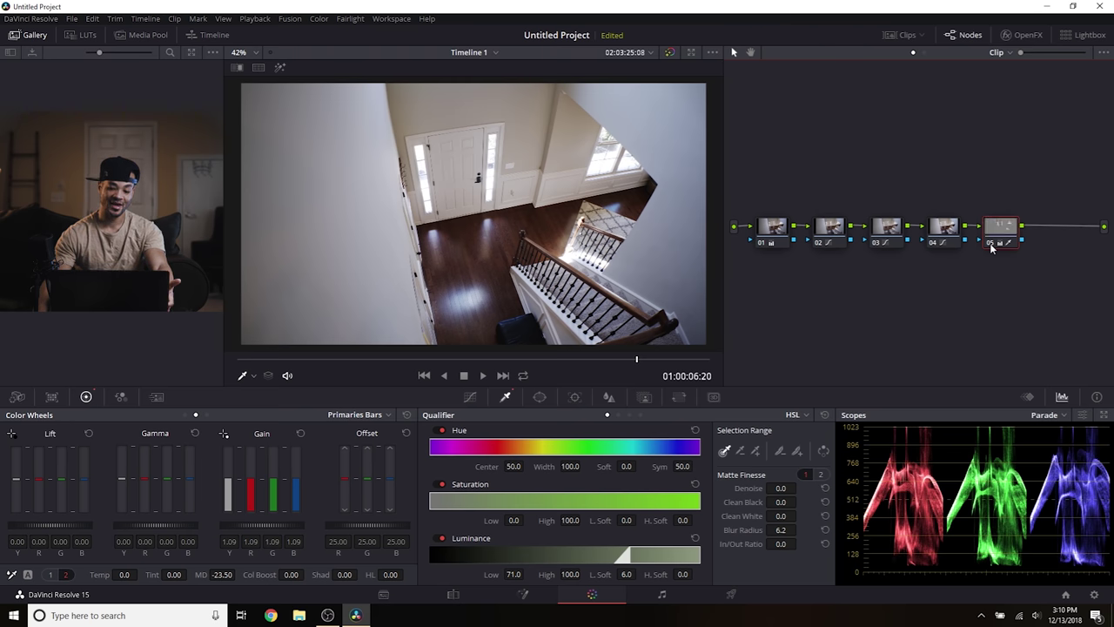
left_click(991, 244)
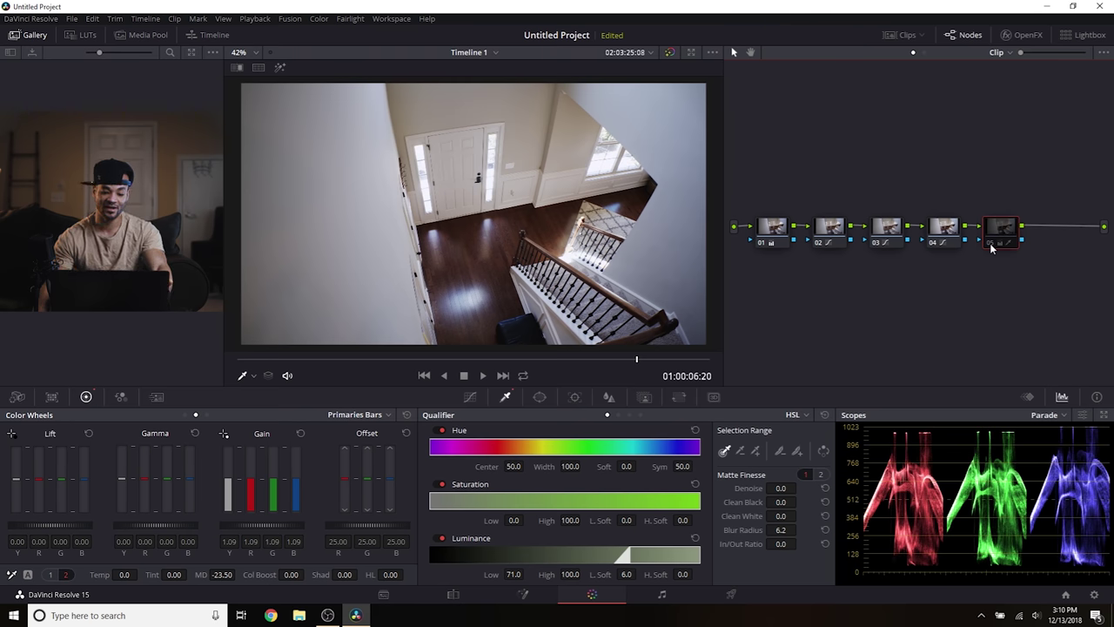
left_click(990, 245)
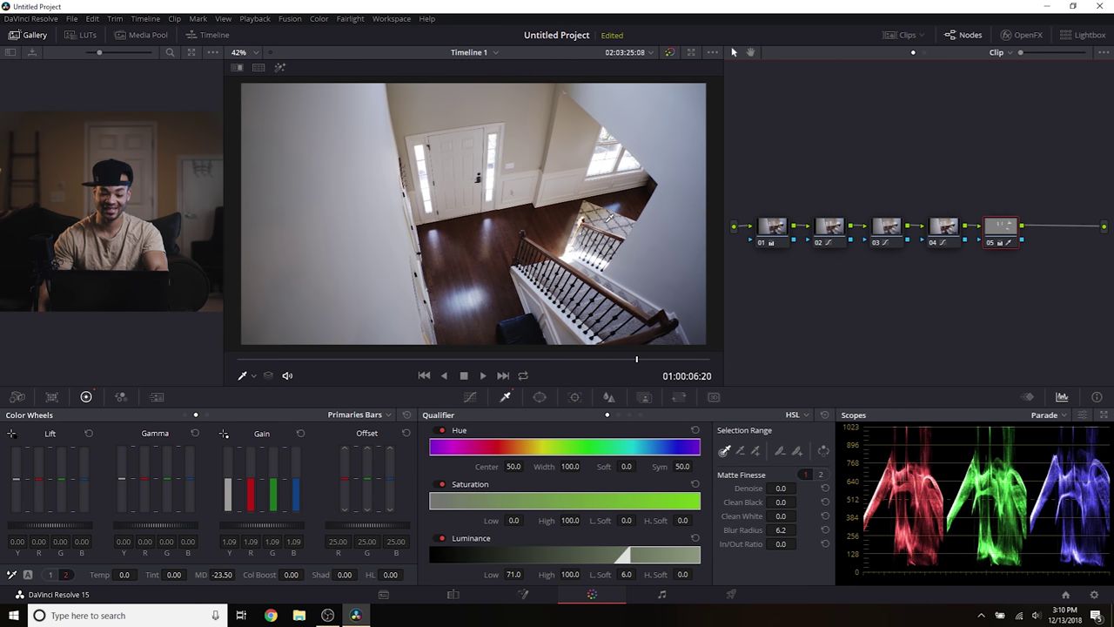
Load bathroom clip 02 from the Clips strip for grading.
scroll(614, 215, "down", 1)
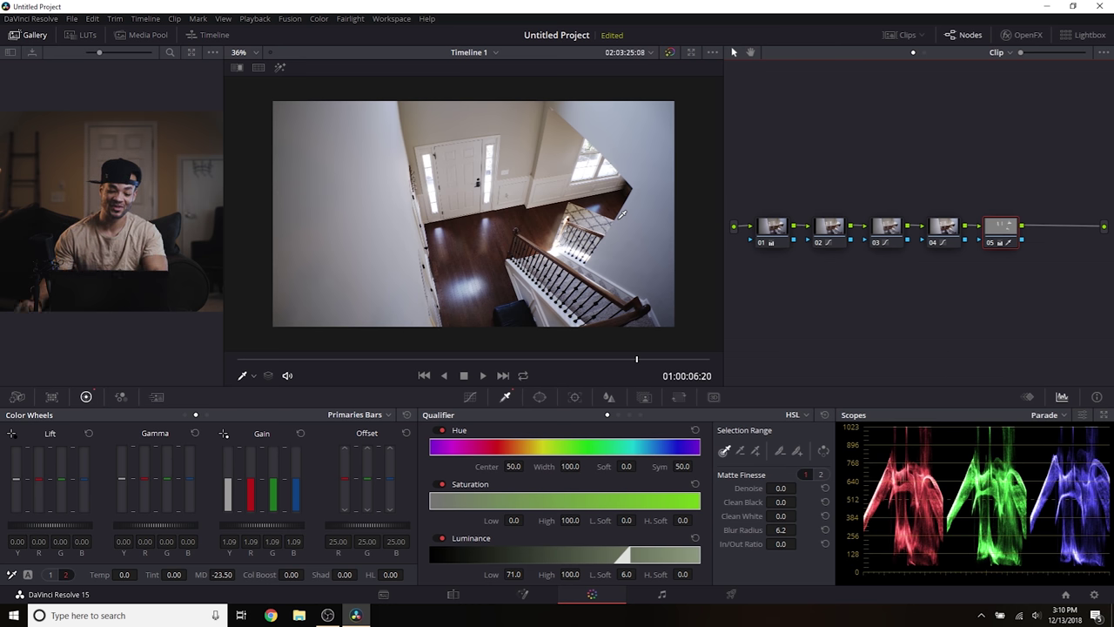
left_click(901, 35)
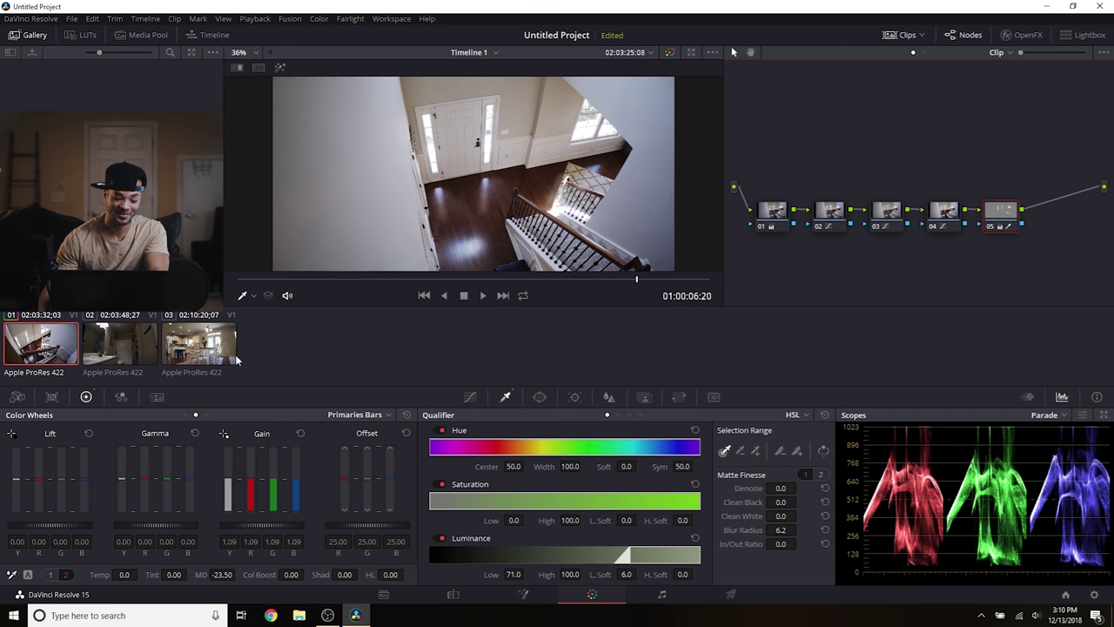
left_click(136, 352)
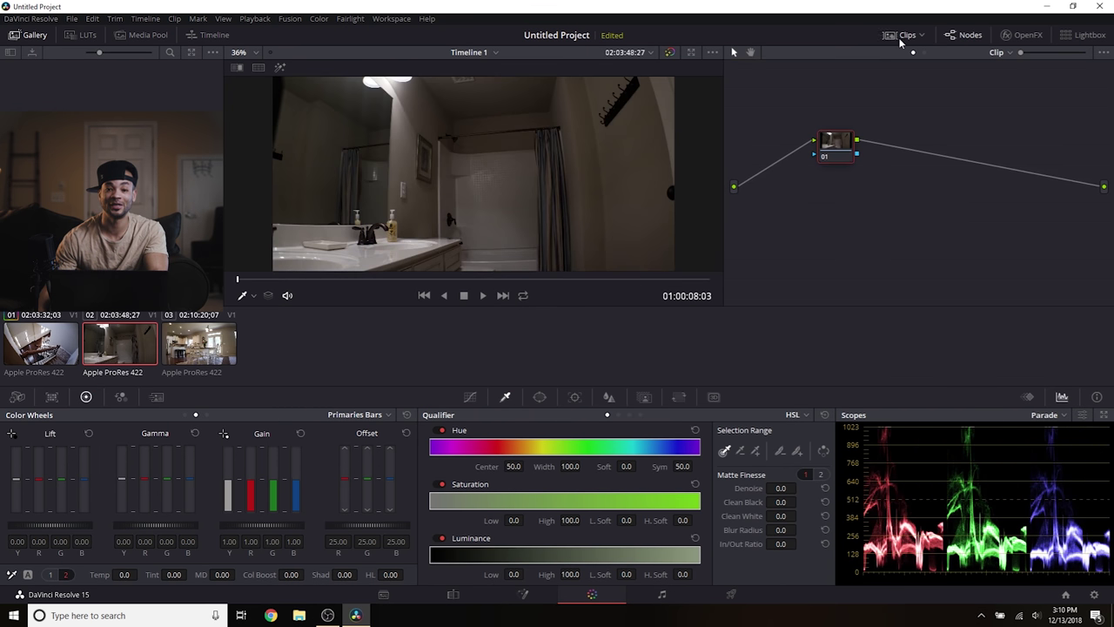
Level node 01, add serial nodes 02–04 after it, and space all four evenly.
left_click(901, 36)
left_click_drag(838, 158, 785, 229)
key("alt+s")
key("alt+s")
key("alt+s")
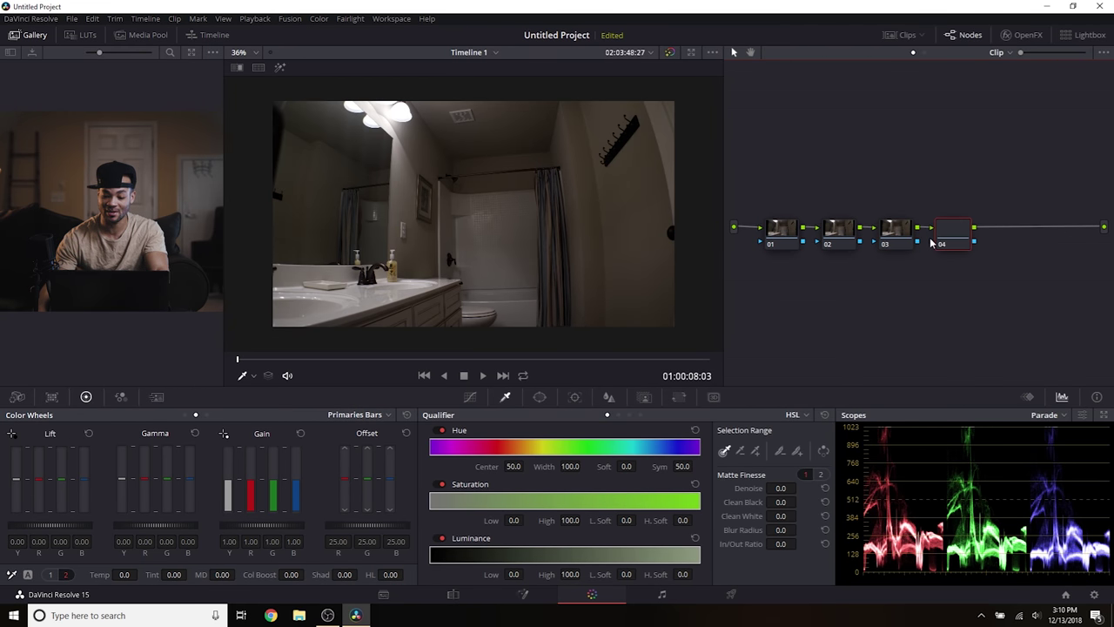
left_click_drag(962, 231, 1056, 229)
left_click_drag(900, 231, 940, 230)
left_click_drag(835, 226, 863, 227)
left_click_drag(773, 229, 769, 228)
scroll(291, 259, "up", 2)
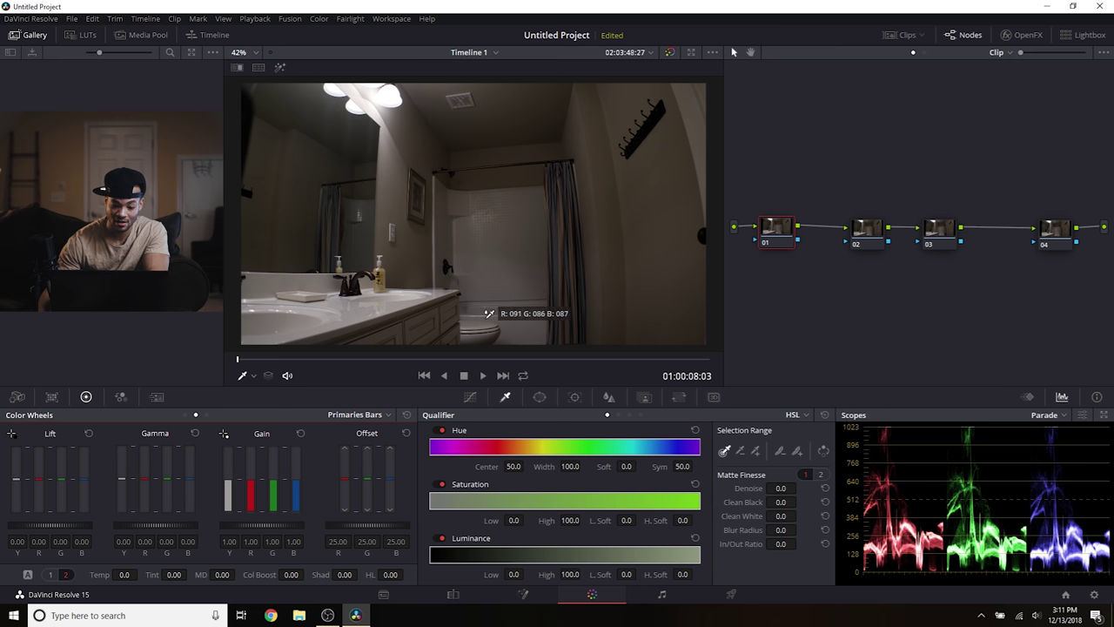
White-balance the bathroom on node 01 (Temp -320.6, Tint -11.93) and compare it off and on.
left_click(514, 322)
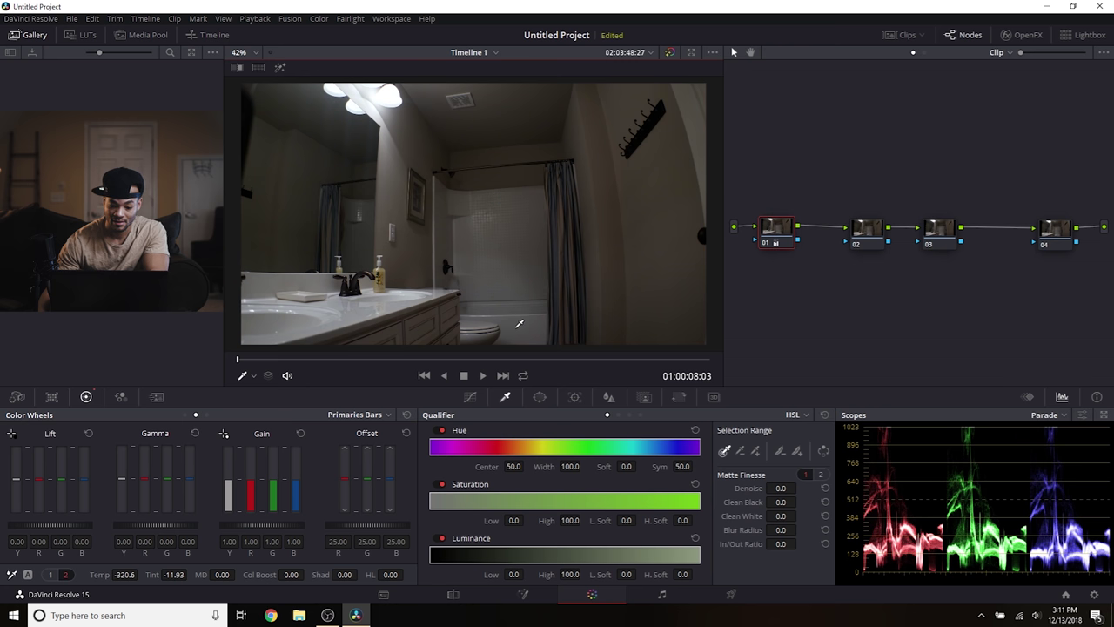
left_click(763, 246)
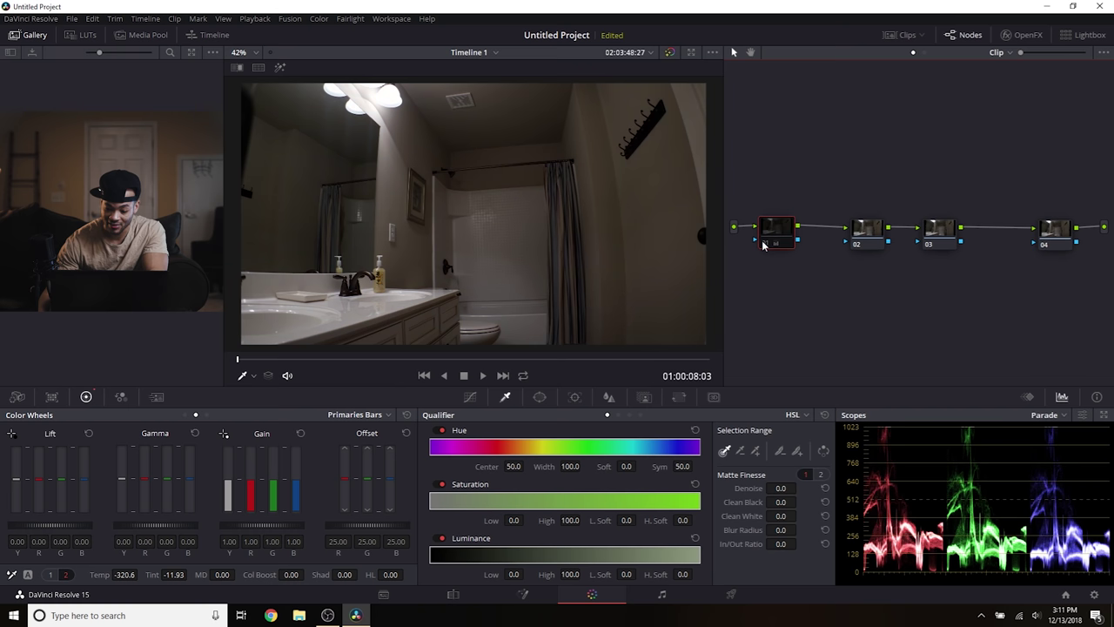
left_click(763, 246)
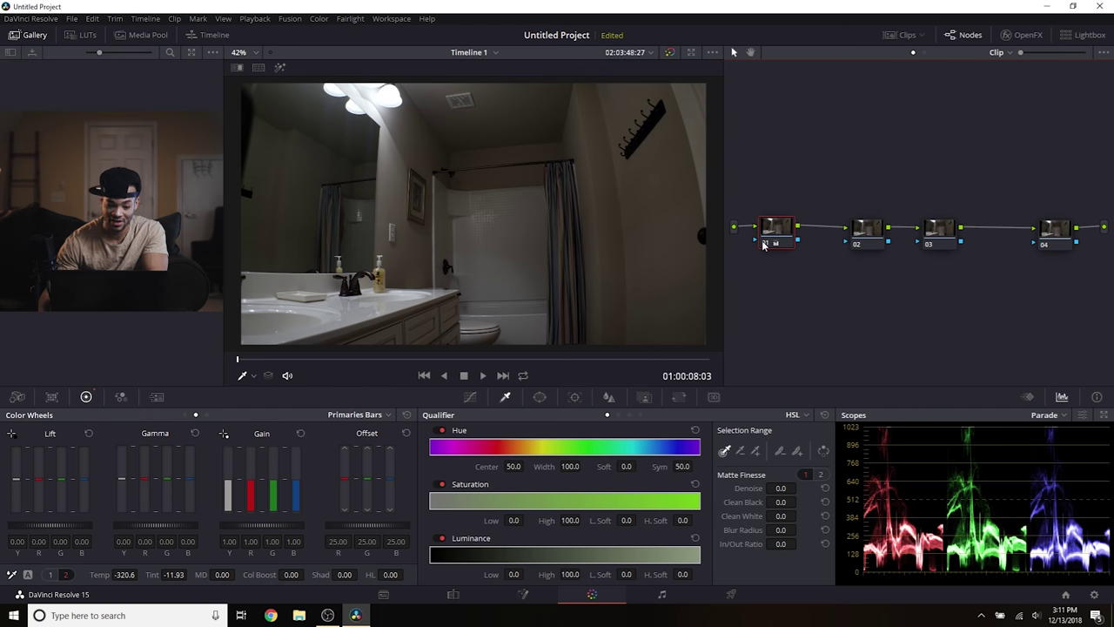
key("ctrl+d")
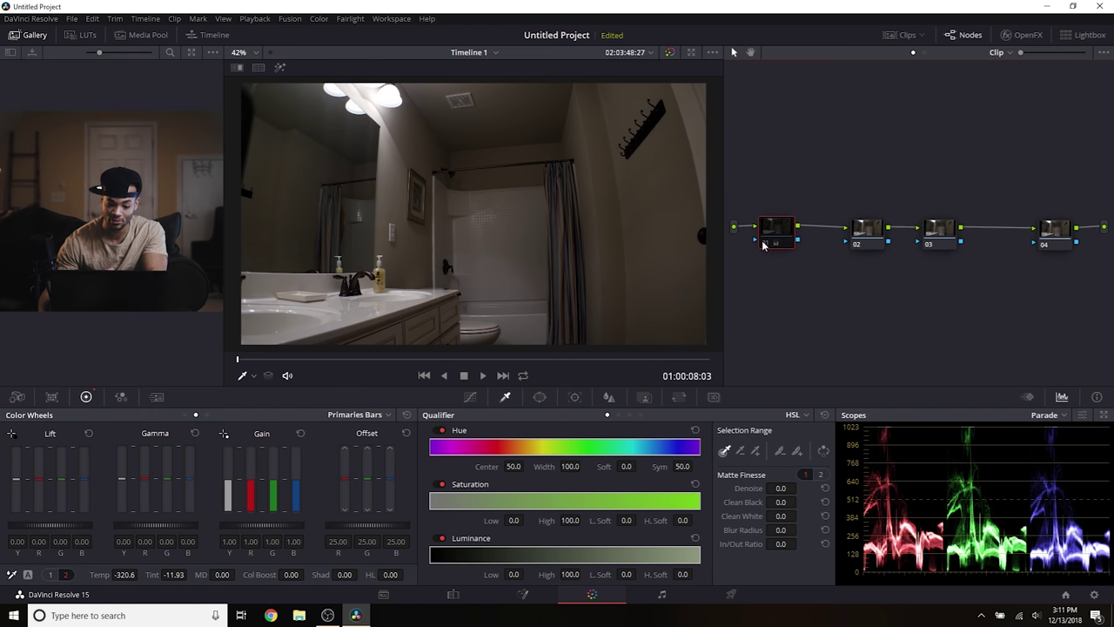
key("ctrl+d")
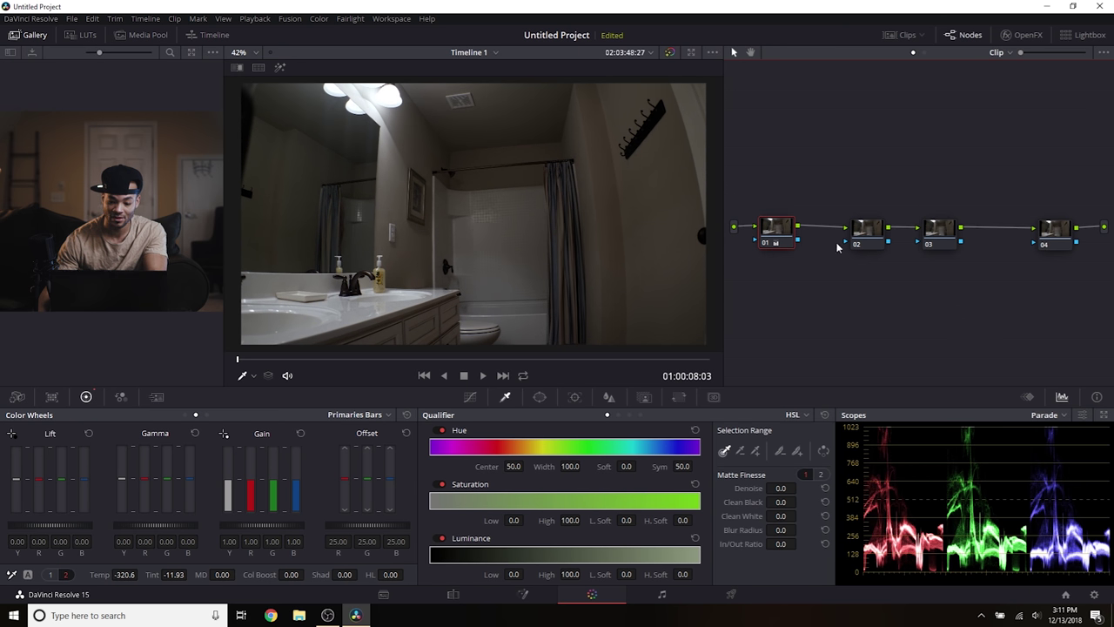
left_click(866, 235)
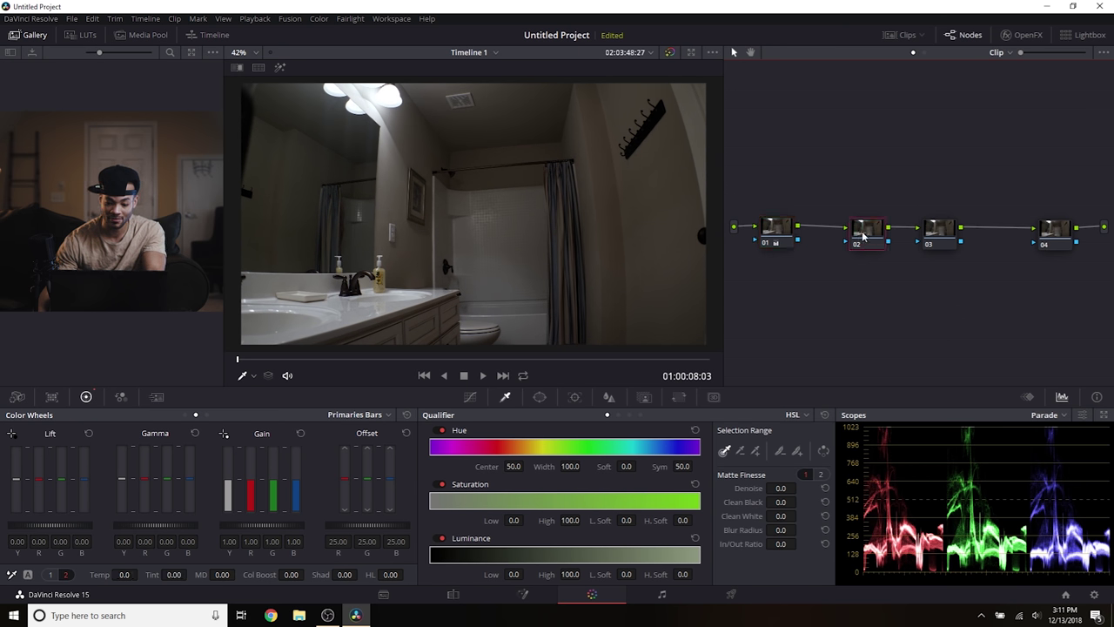
Shape a three-point custom curve on node 02 that lifts shadows and brightens lower tones.
left_click_drag(858, 235, 848, 234)
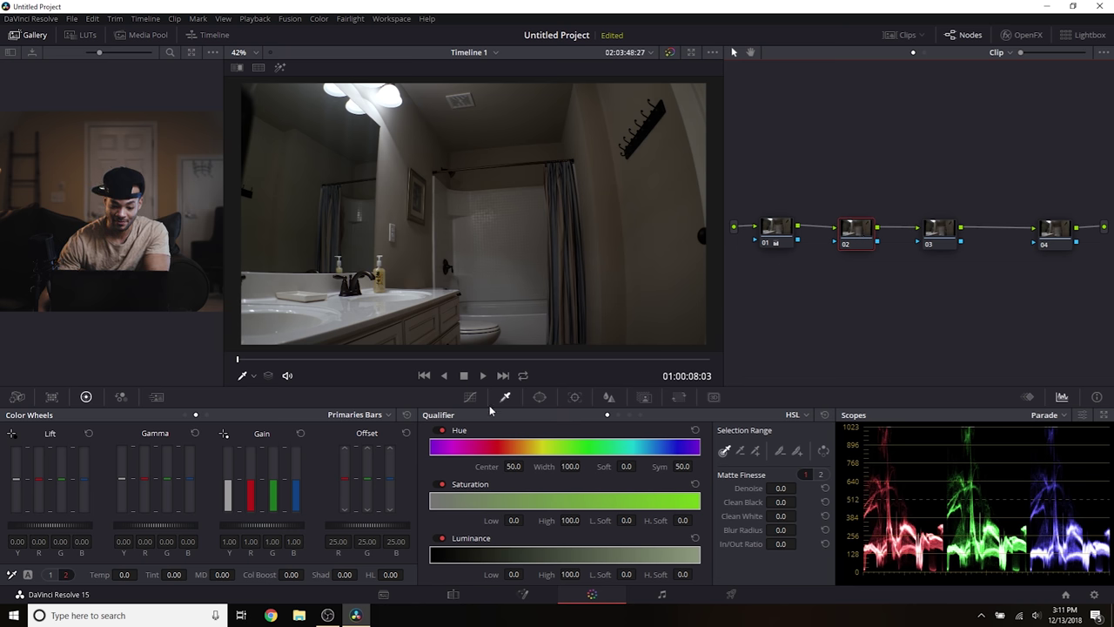
left_click(470, 396)
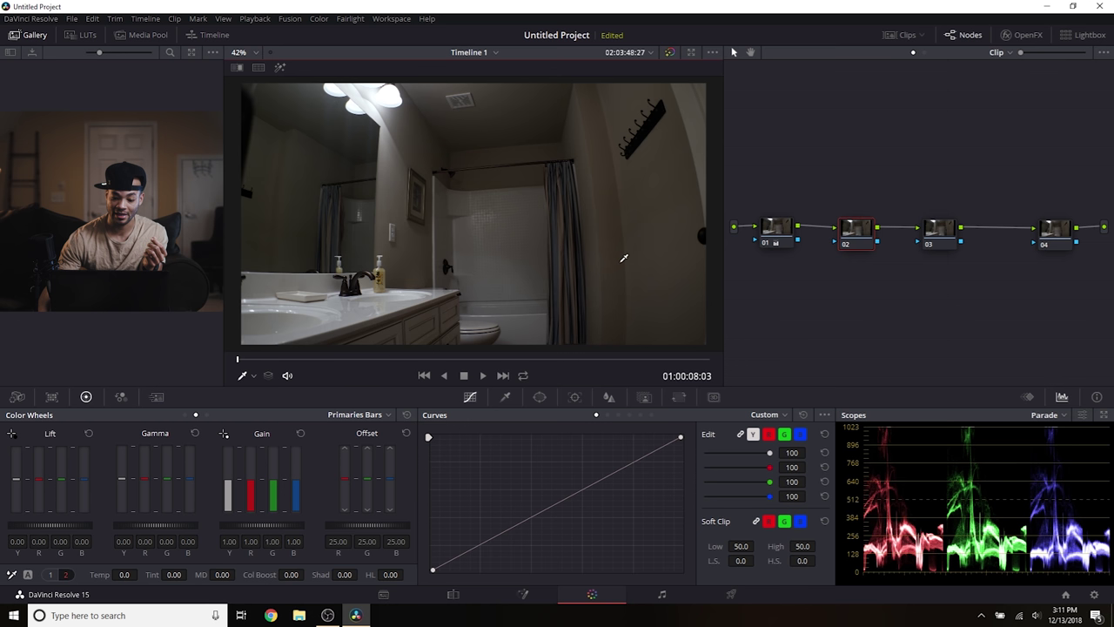
left_click(401, 302)
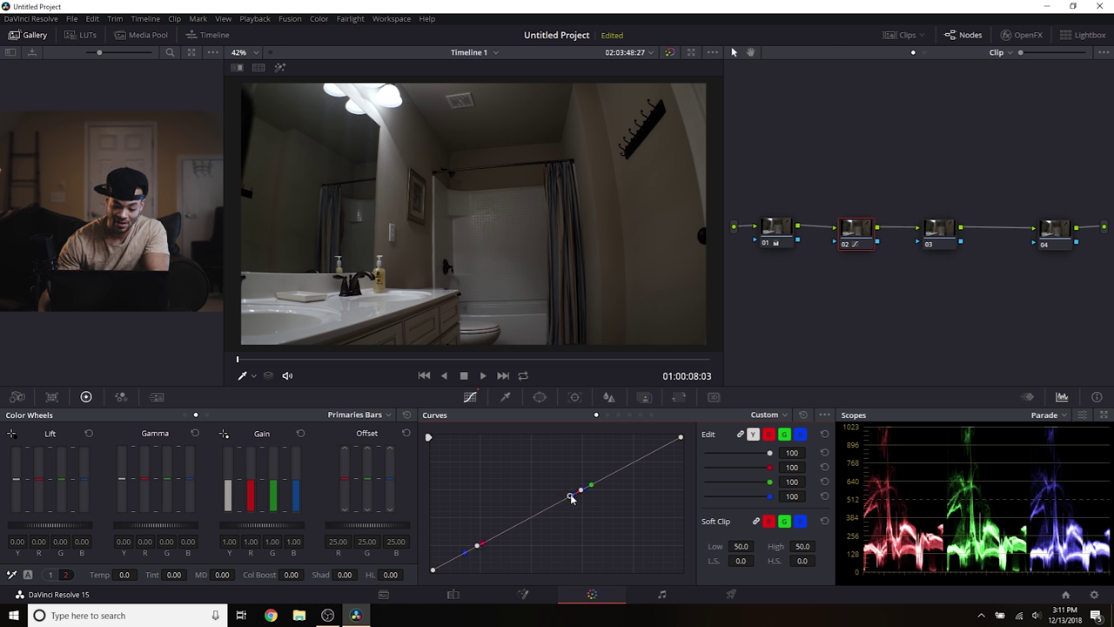
left_click_drag(570, 498, 570, 501)
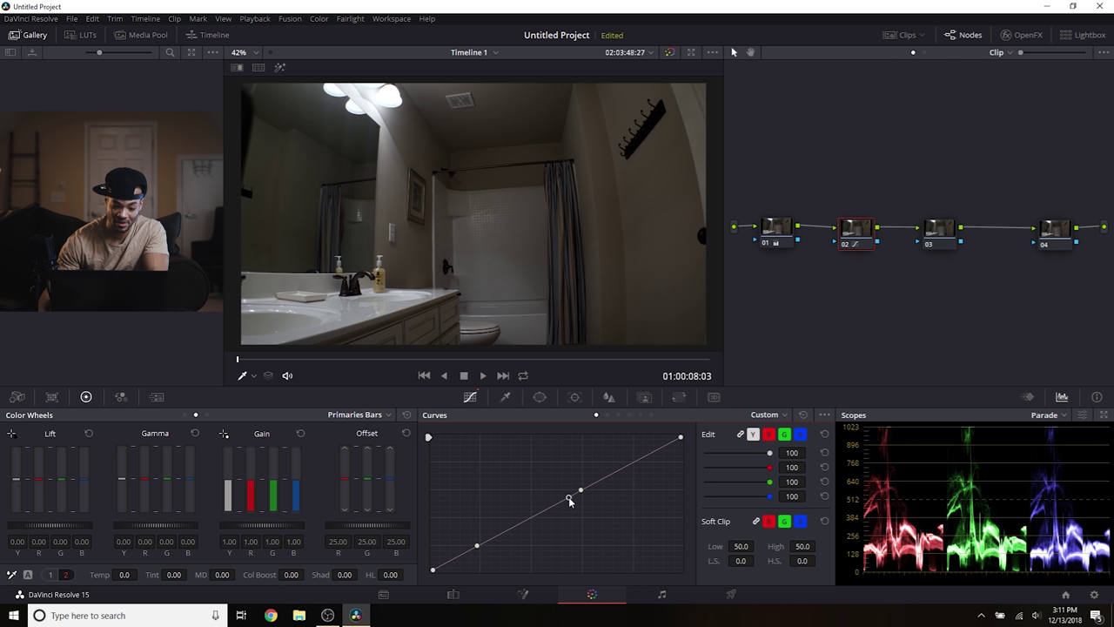
left_click_drag(582, 493, 589, 484)
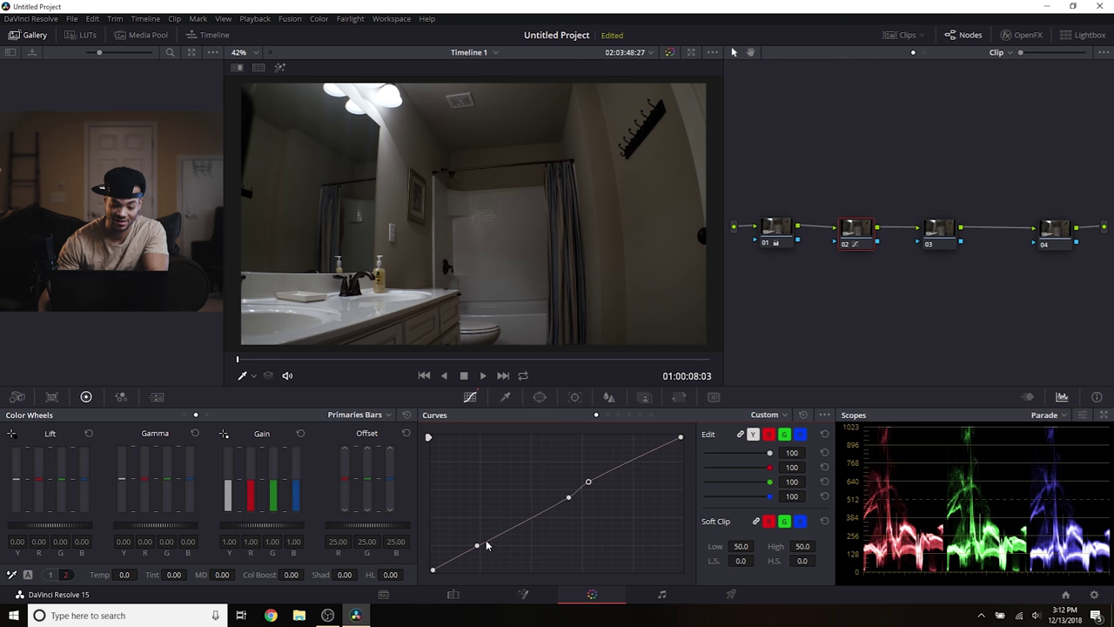
left_click_drag(479, 544, 498, 524)
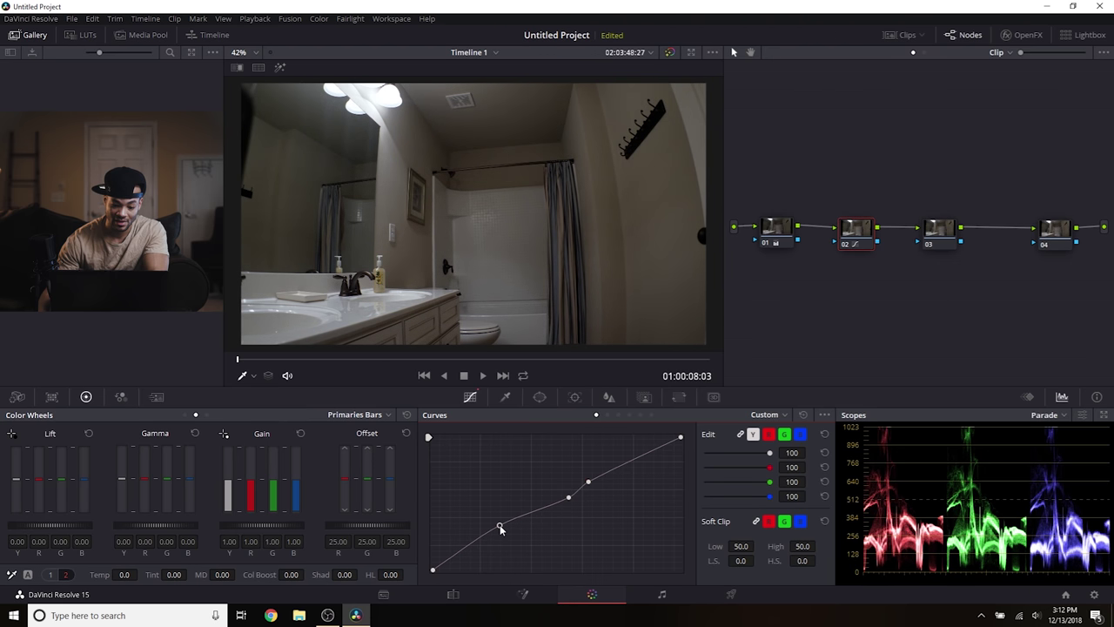
Replace node 02's middle curve point, raise its lower point, and compare the grade on and off.
right_click(569, 498)
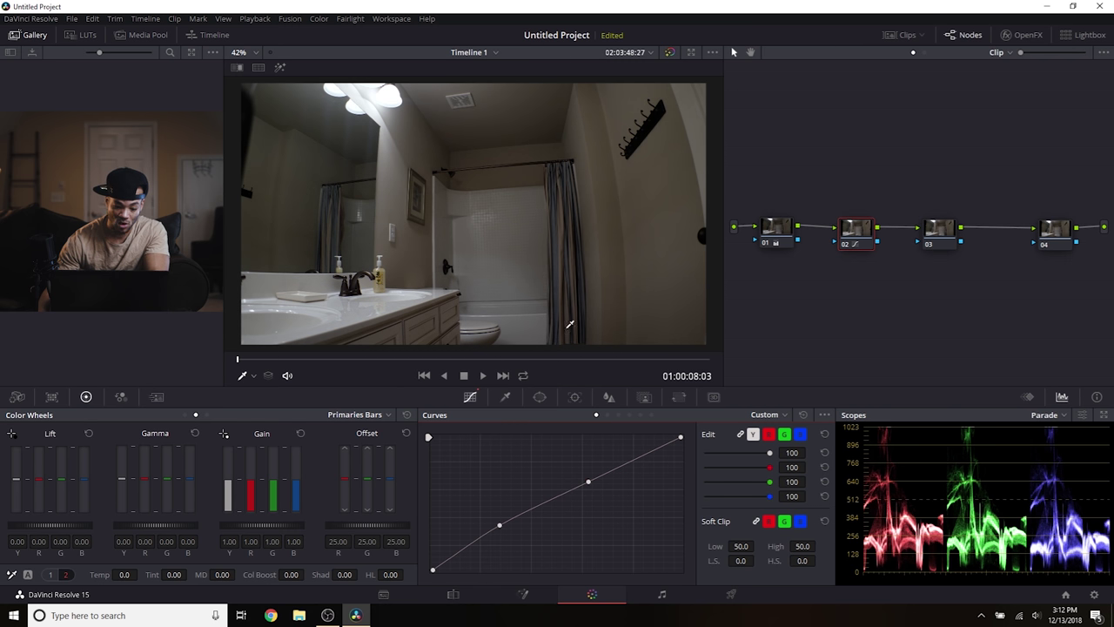
left_click(568, 497)
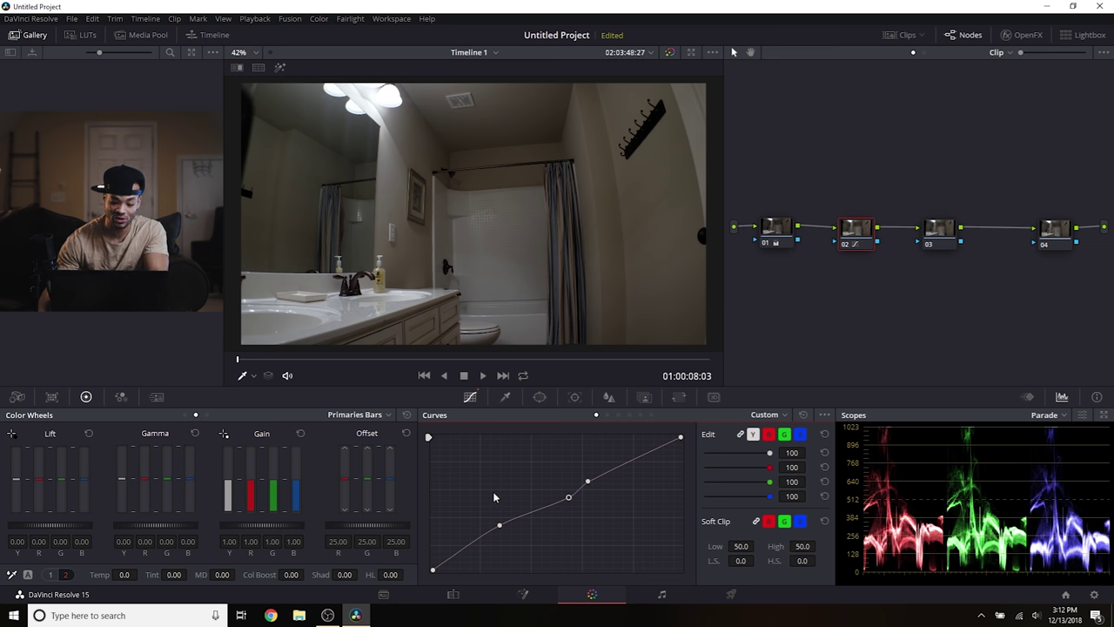
left_click_drag(499, 526, 501, 517)
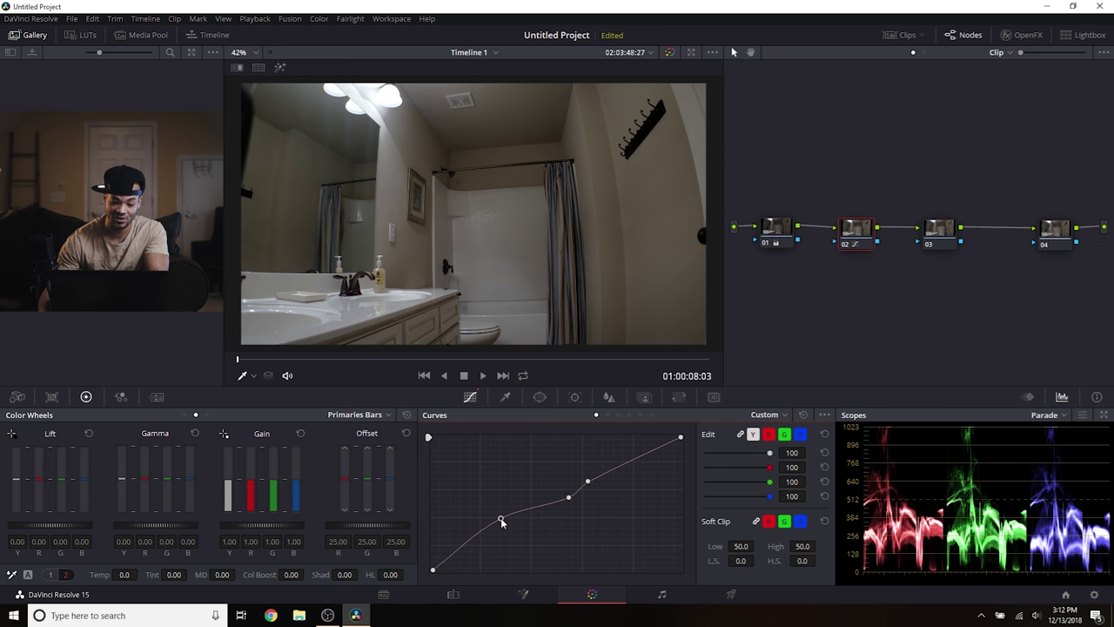
left_click(844, 246)
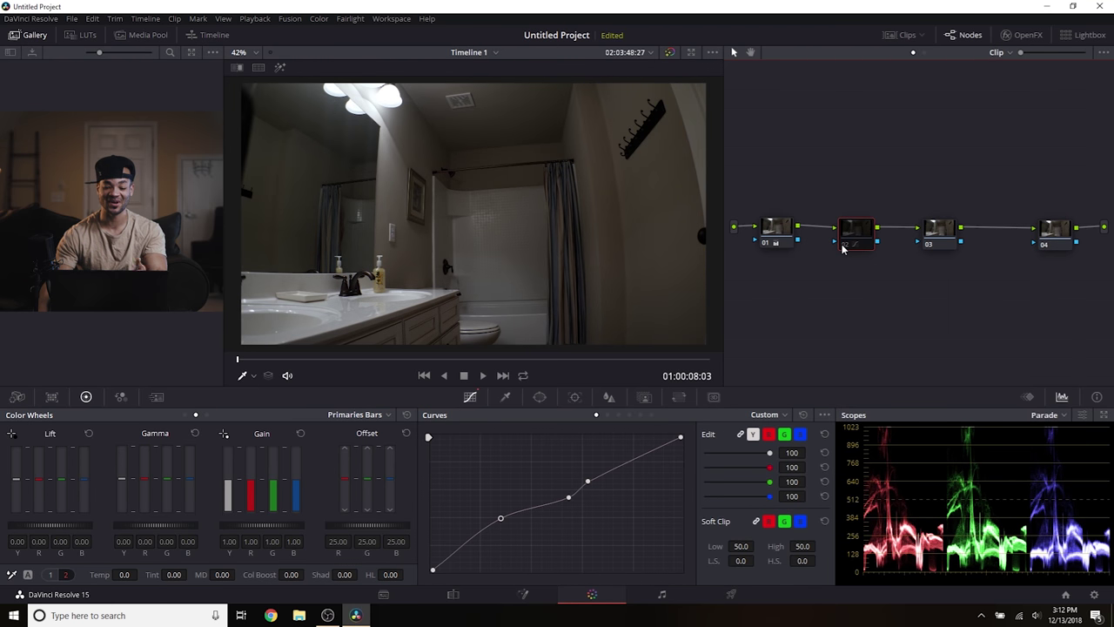
left_click(842, 247)
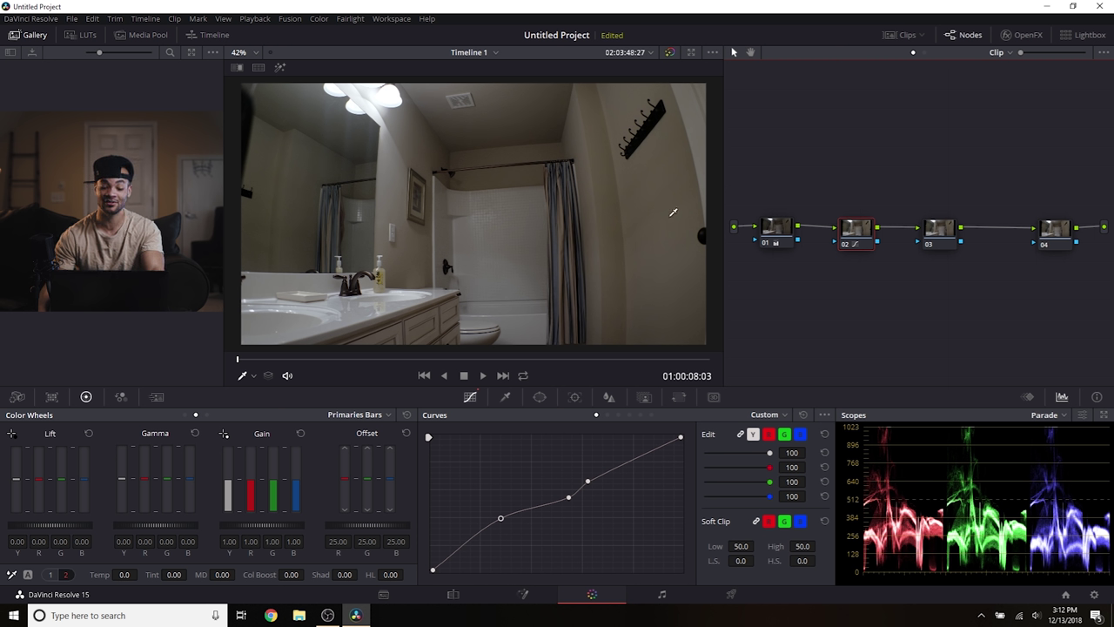
key("ctrl+d")
key("ctrl+d")
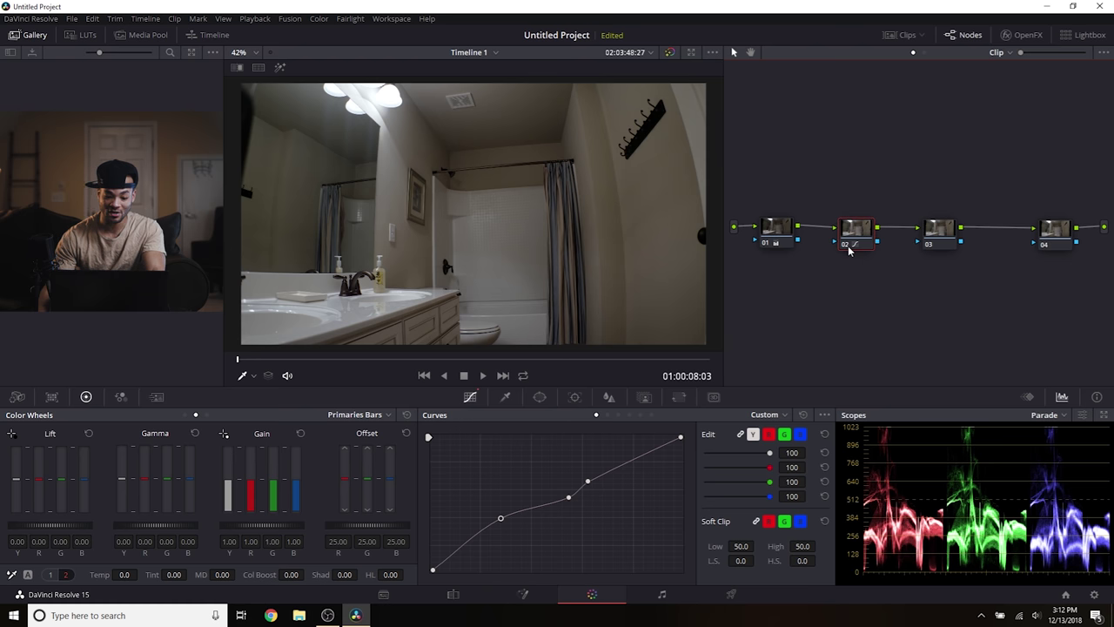
left_click(947, 232)
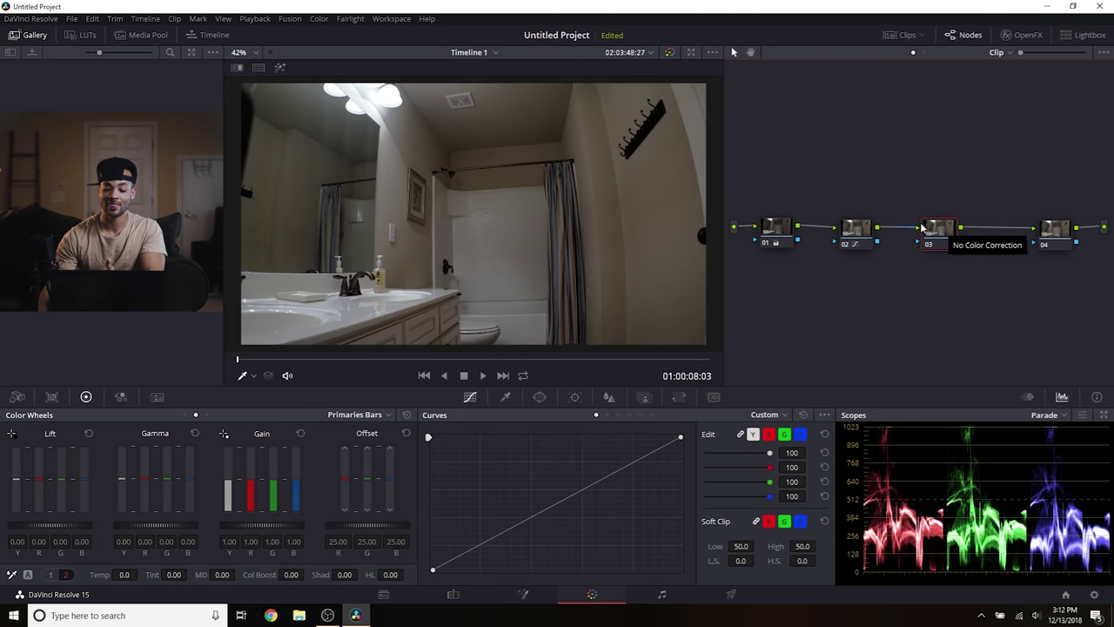
Raise node 03's saturation to 59.60 and add serial node 05 after it.
left_click_drag(857, 230, 835, 226)
left_click_drag(939, 231, 897, 224)
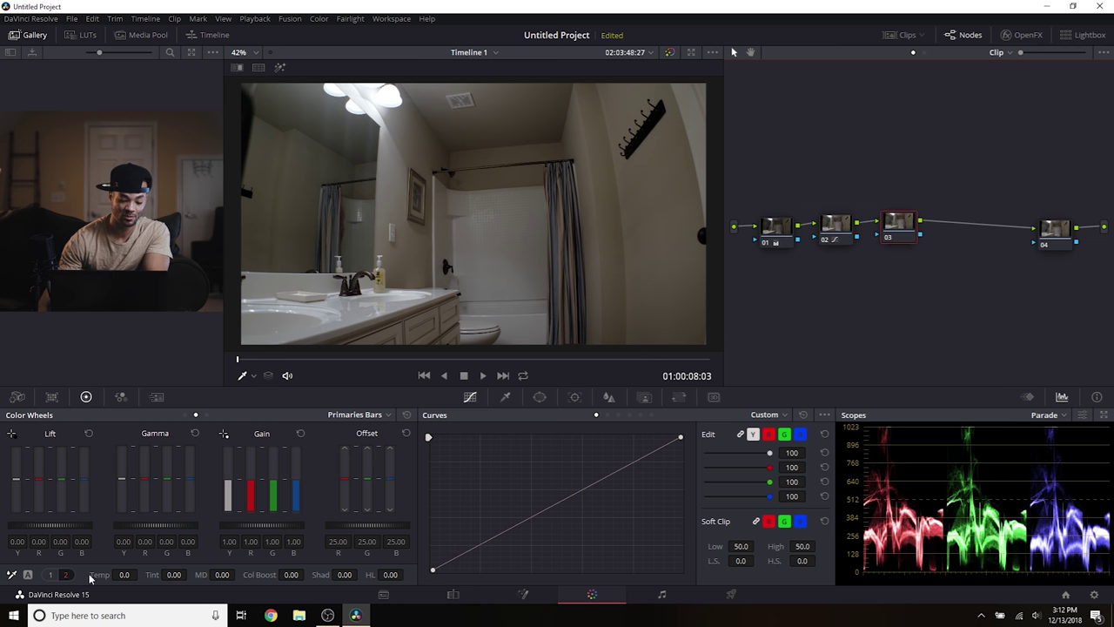
left_click(50, 574)
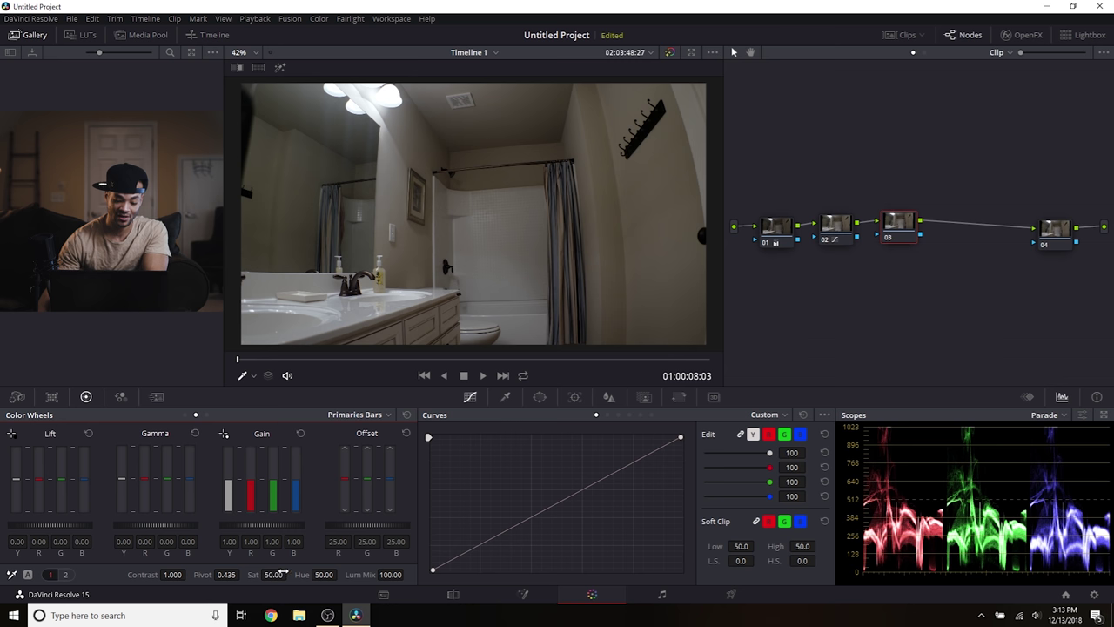
left_click_drag(290, 575, 290, 574)
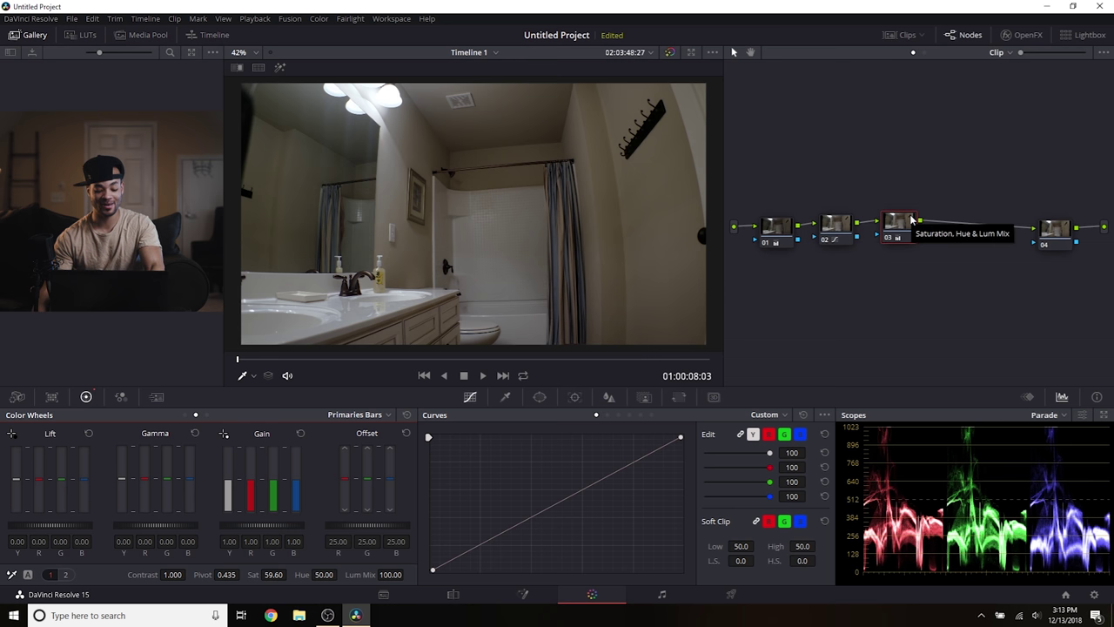
key("alt+s")
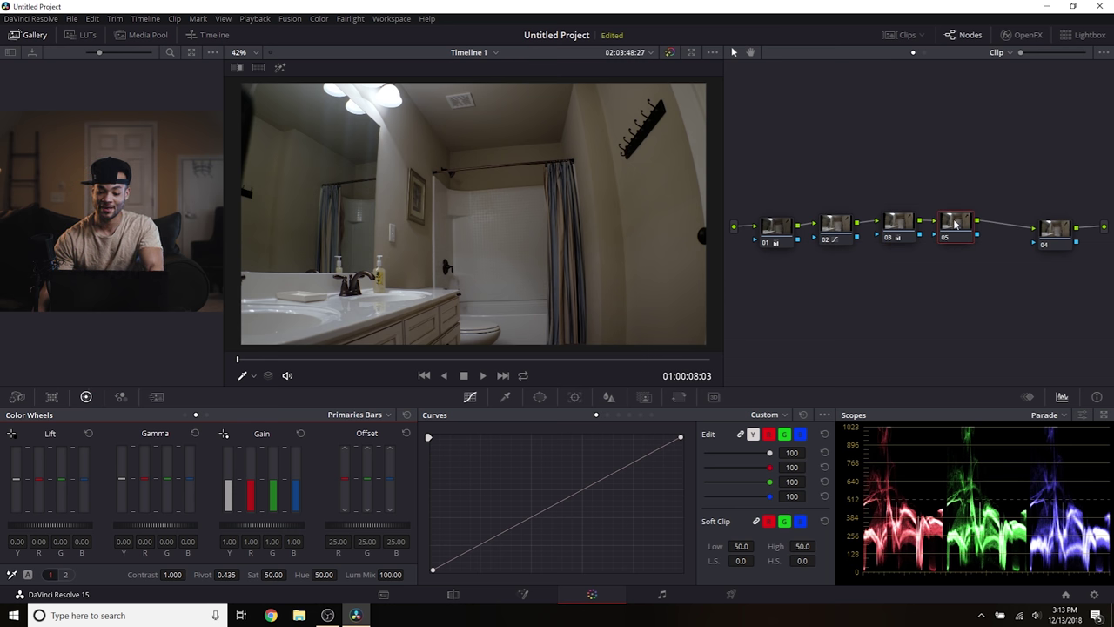
Give node 05 a gentle curve with an adjusted shadow point and a slightly raised midpoint.
left_click_drag(958, 228, 968, 230)
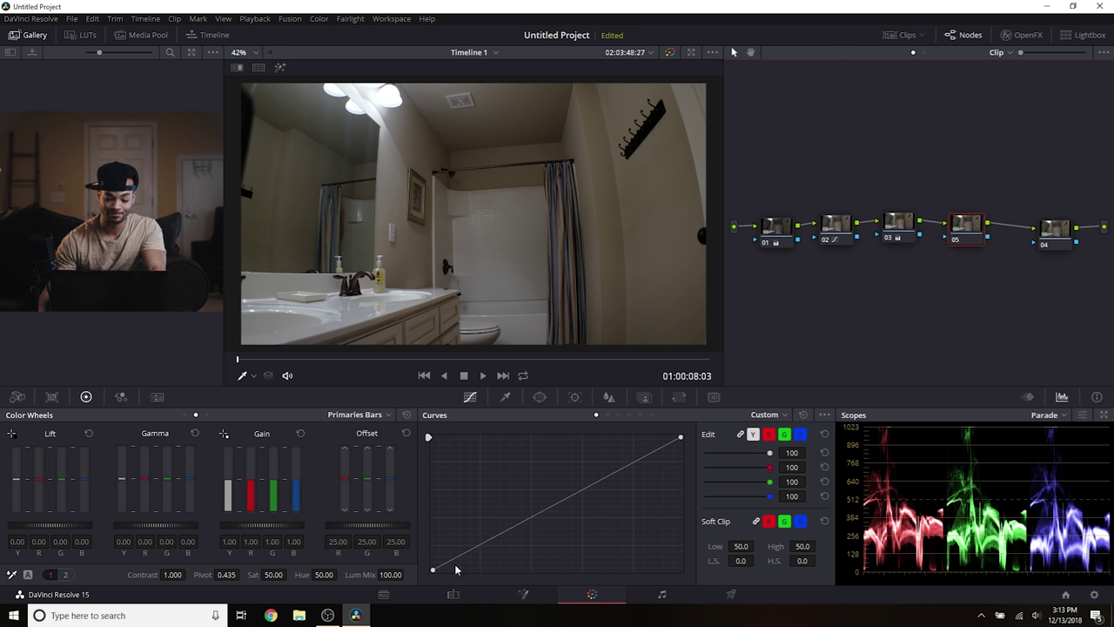
left_click(580, 488)
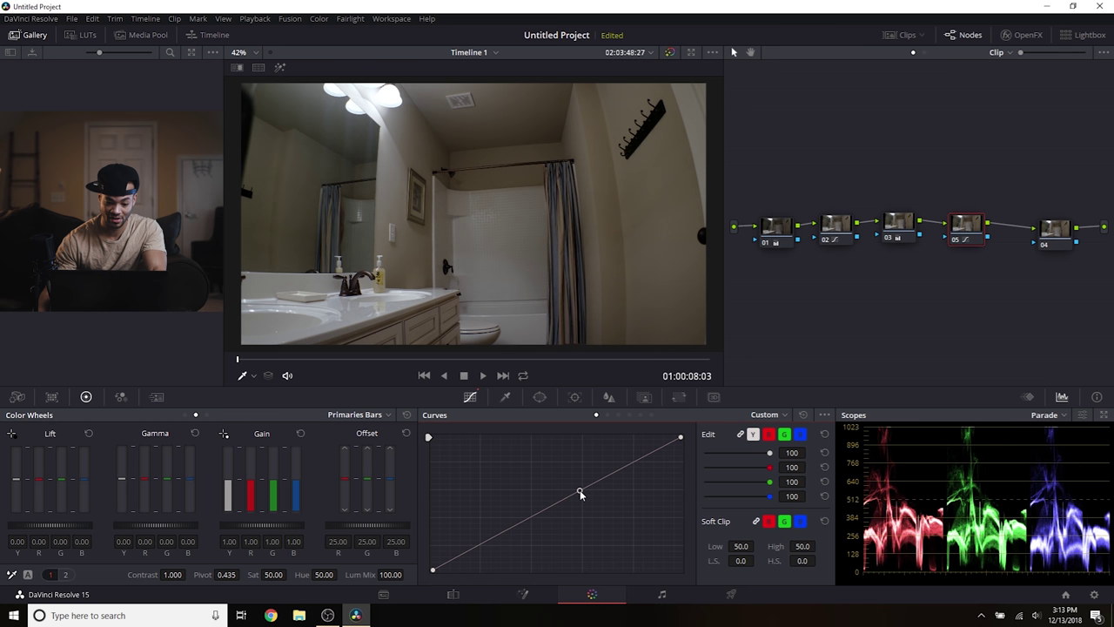
left_click(449, 562)
left_click_drag(450, 562, 453, 565)
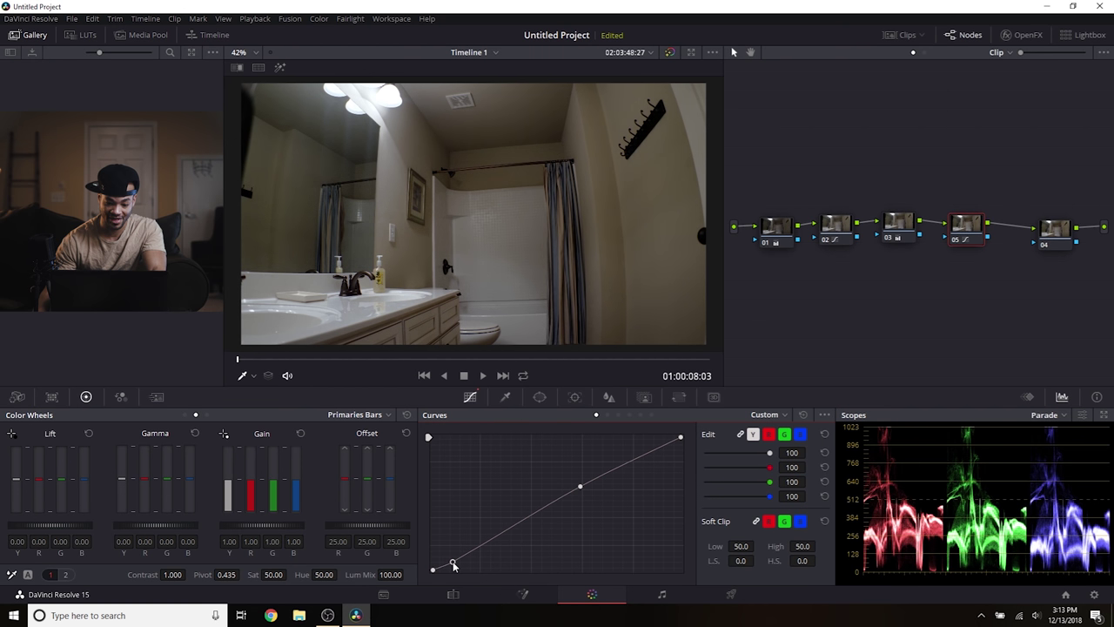
mouse_move(452, 564)
left_mouse_down()
mouse_move(501, 542)
mouse_move(457, 563)
left_mouse_up()
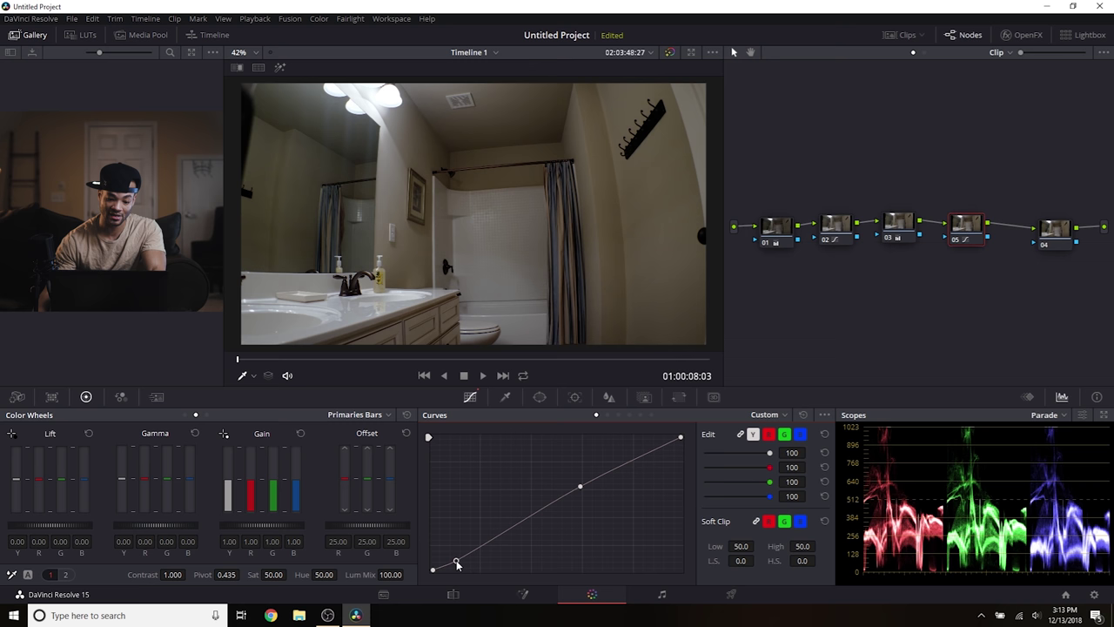
left_click_drag(582, 491, 584, 486)
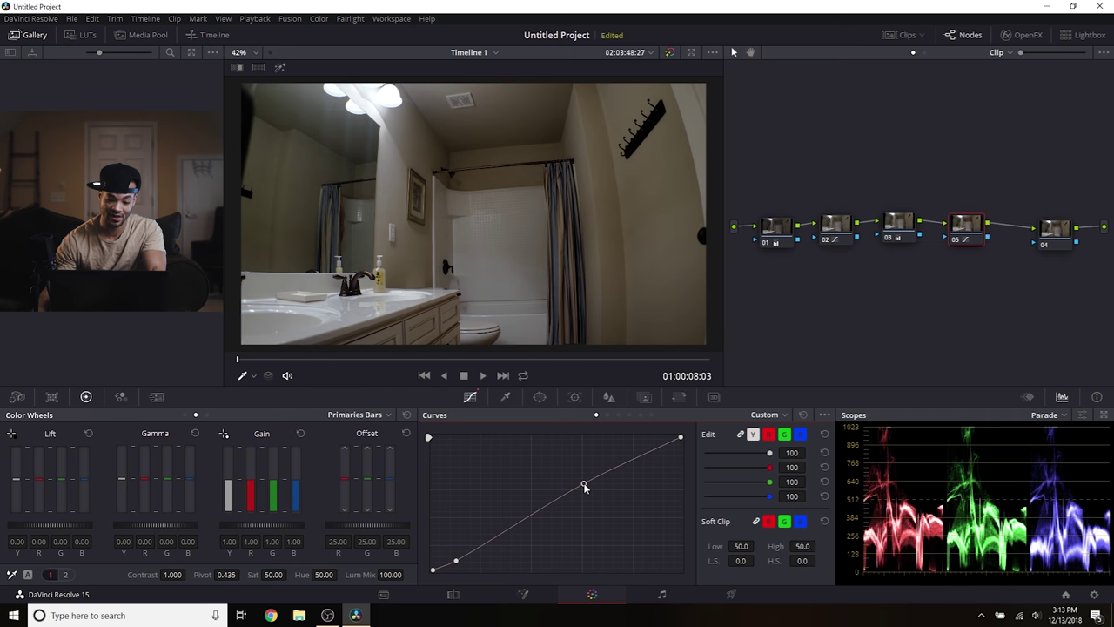
Fit the bathroom frame in the viewer and align node 04 in one row after node 05.
scroll(495, 243, "up", 2)
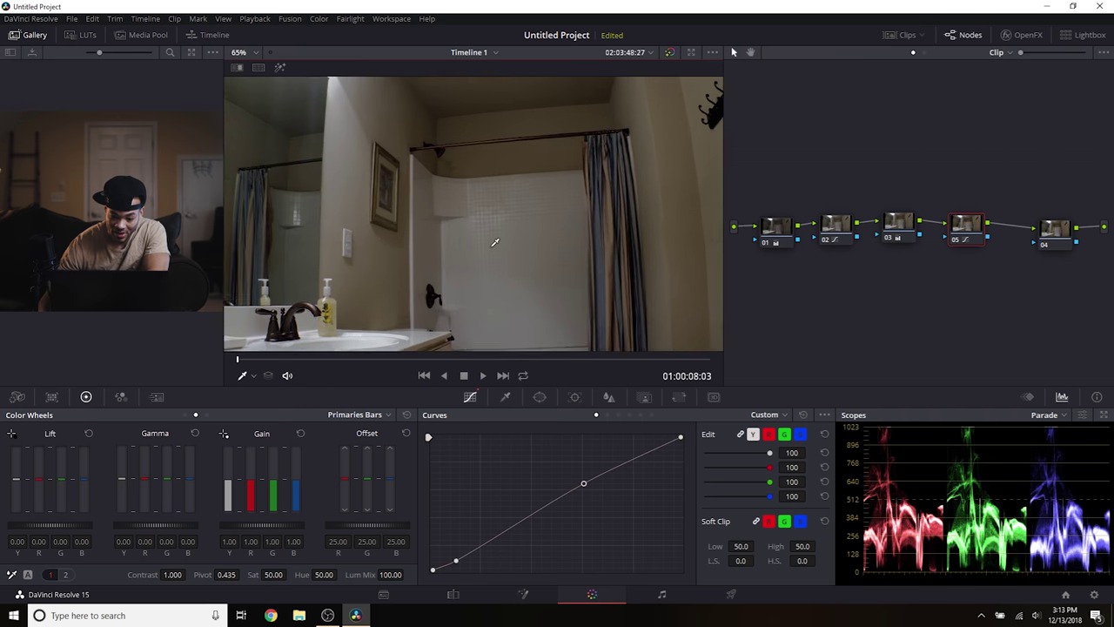
scroll(495, 243, "up", 3)
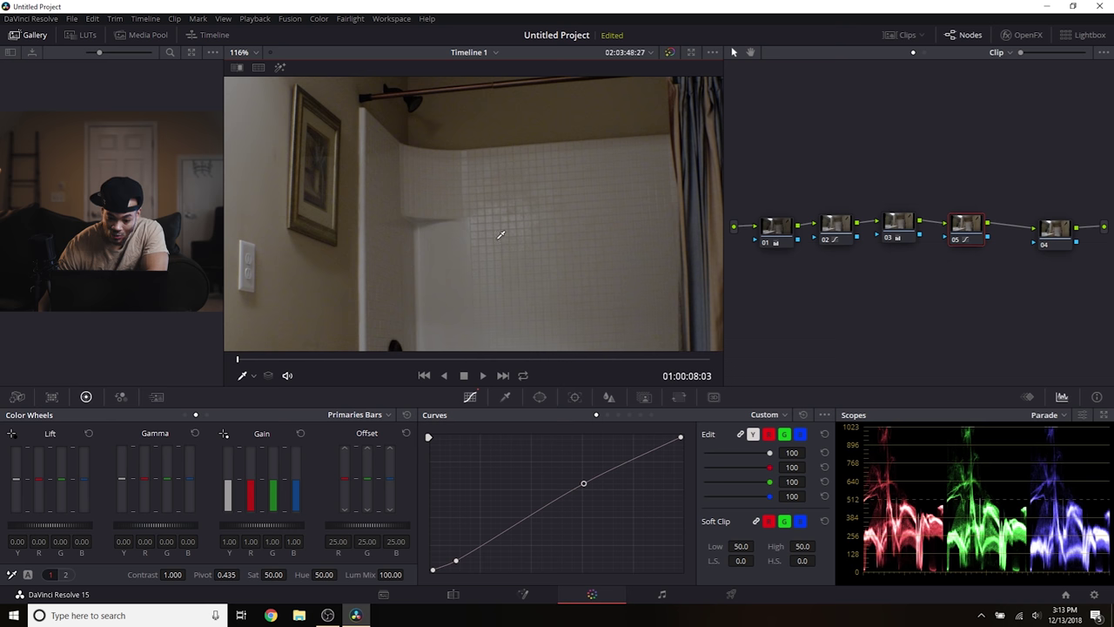
scroll(564, 246, "down", 2)
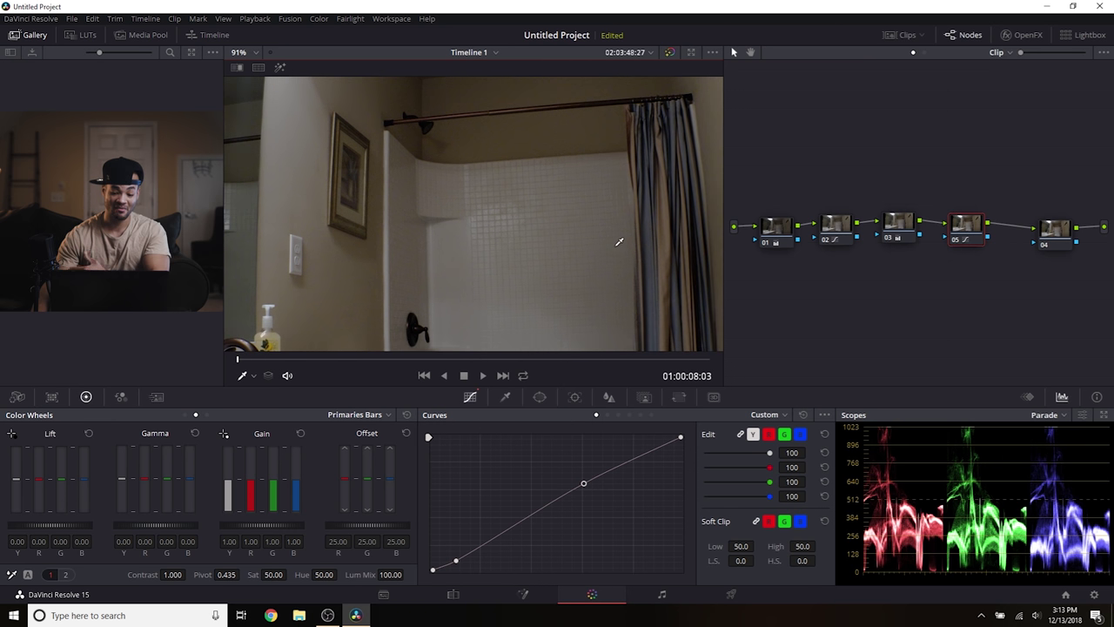
scroll(586, 257, "down", 2)
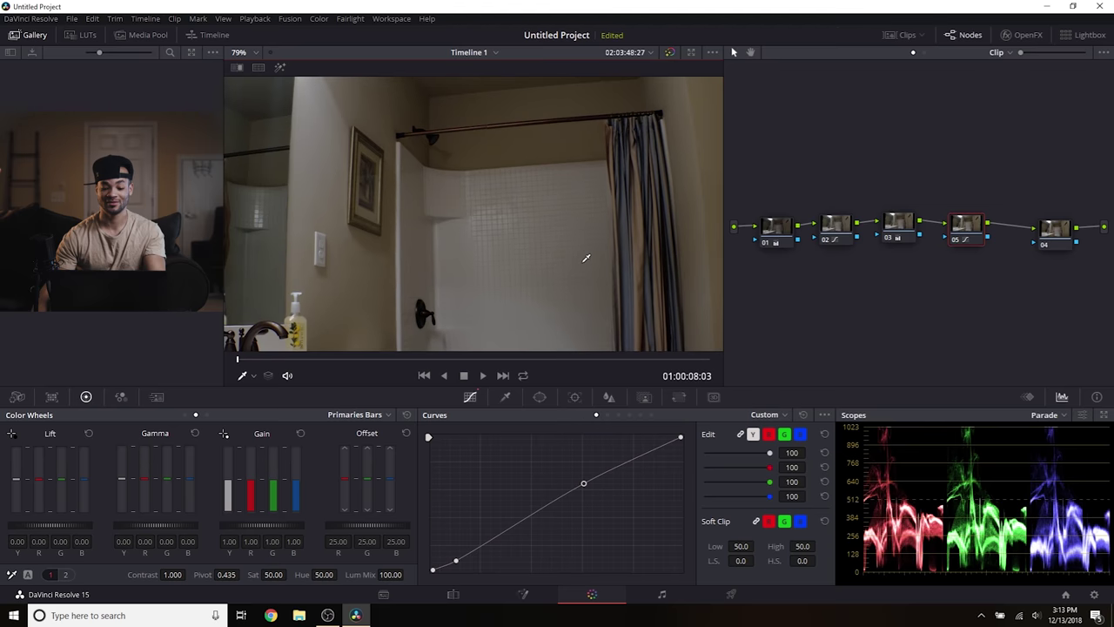
left_click(248, 53)
left_click(250, 71)
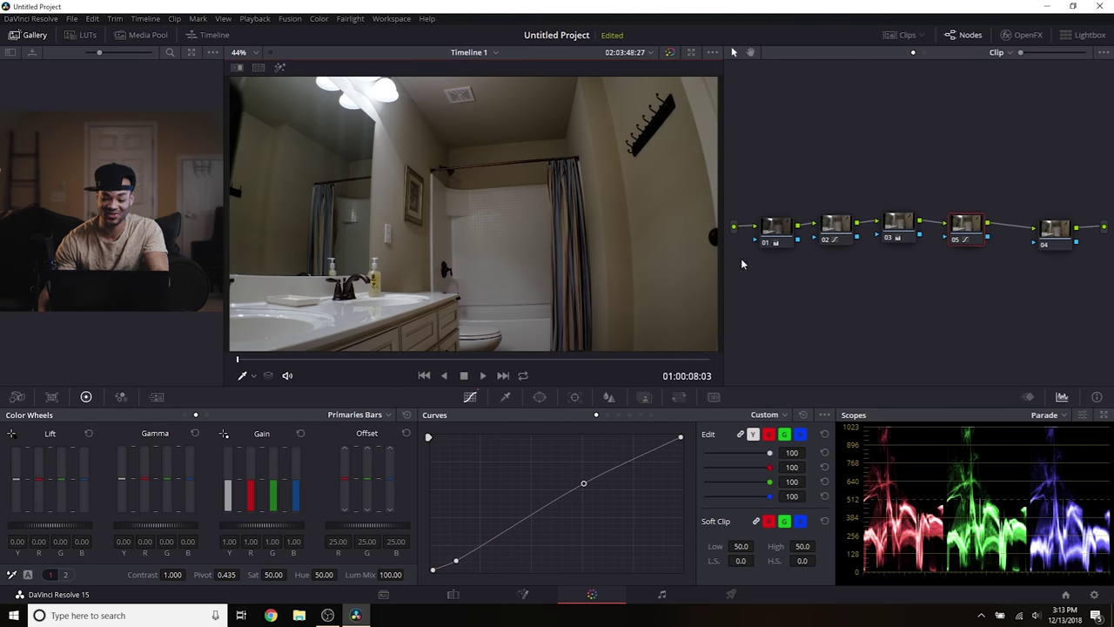
left_click_drag(994, 187, 771, 220)
left_click_drag(1062, 237, 1050, 222)
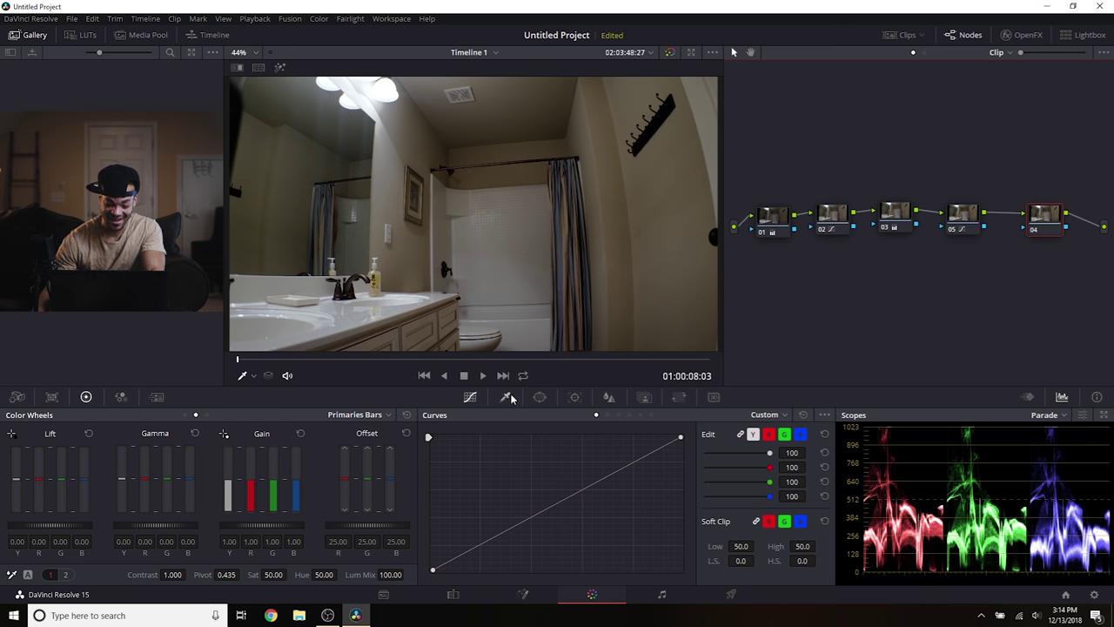
Start a custom curve window on node 04 with points along the shower curtain rod.
left_click(540, 397)
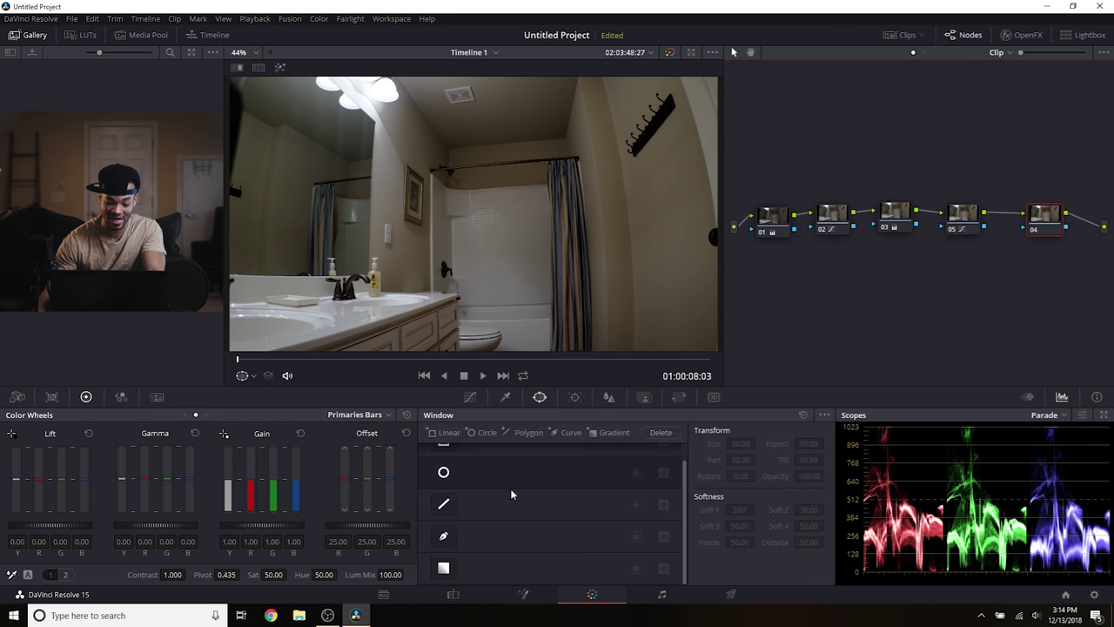
left_click(443, 537)
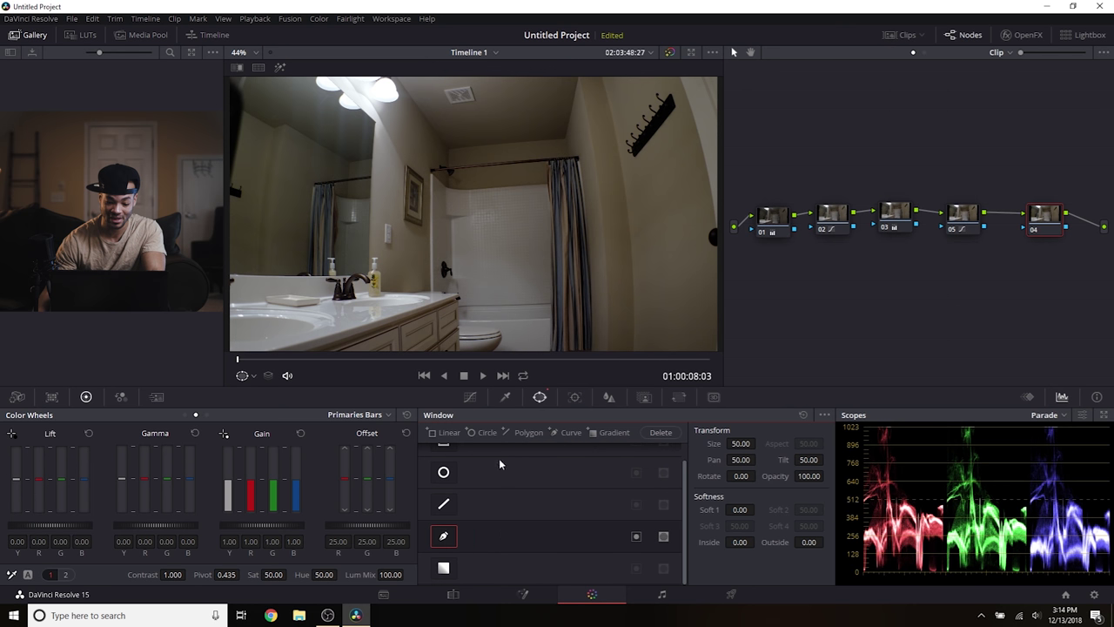
left_click(548, 186)
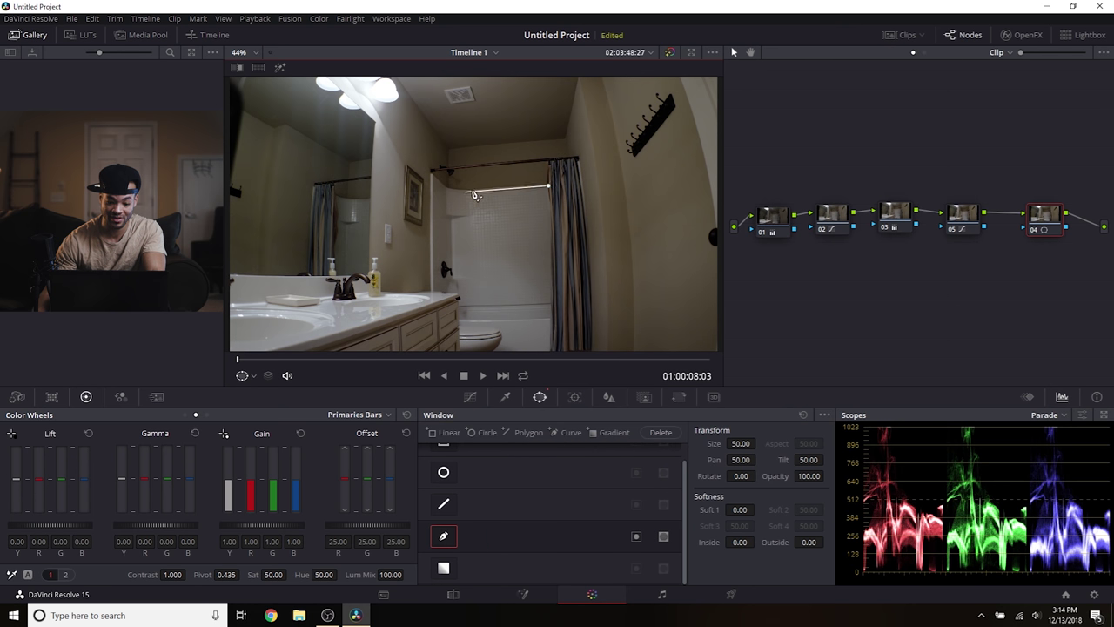
left_click(469, 191)
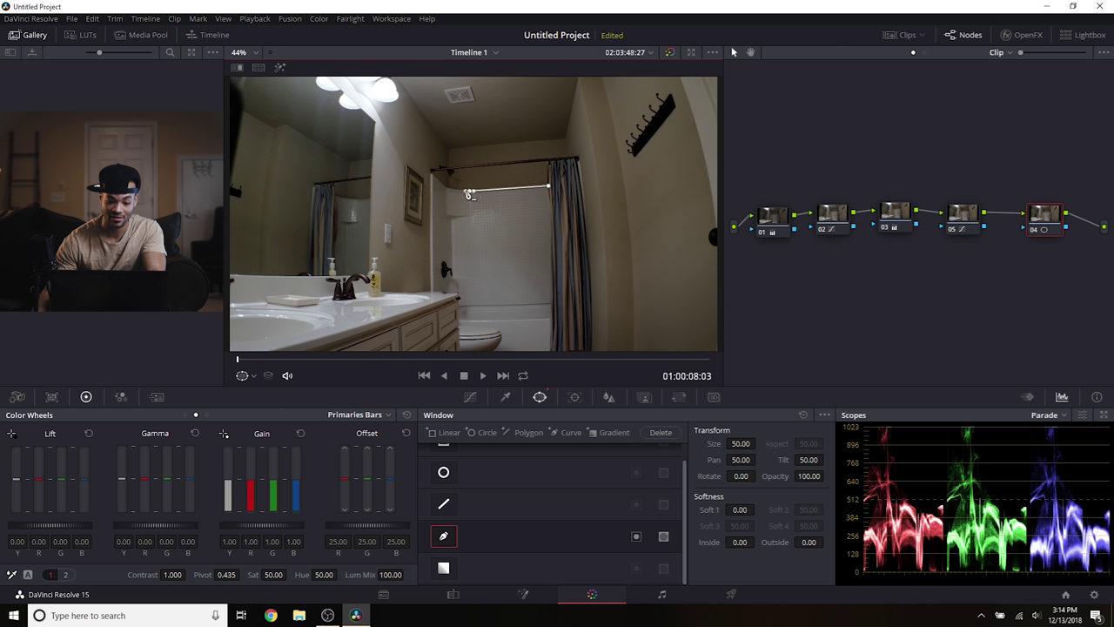
left_click(445, 187)
left_click(431, 179)
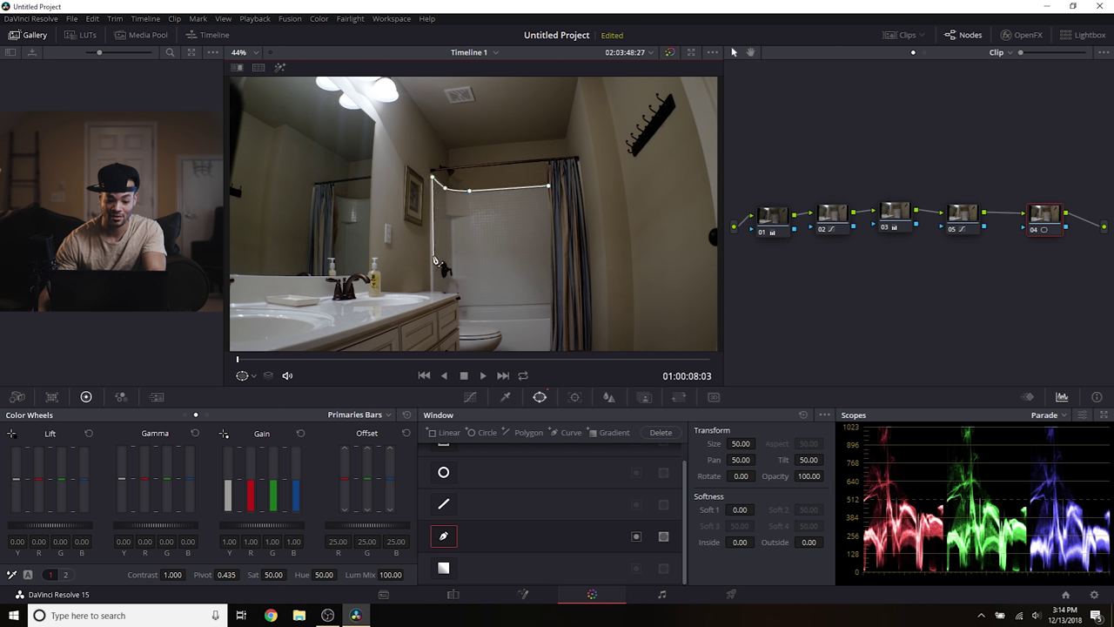
Trace the window down and across the tiled wall, close it, and preview it isolated over grey.
left_click(434, 261)
left_click(447, 260)
left_click(468, 304)
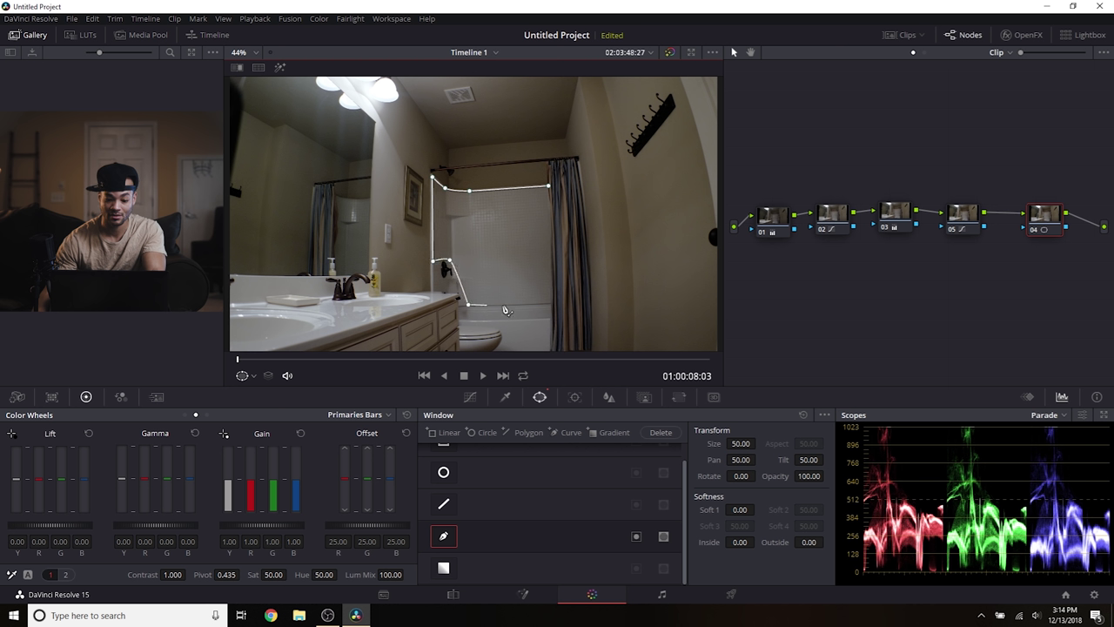
left_click(551, 304)
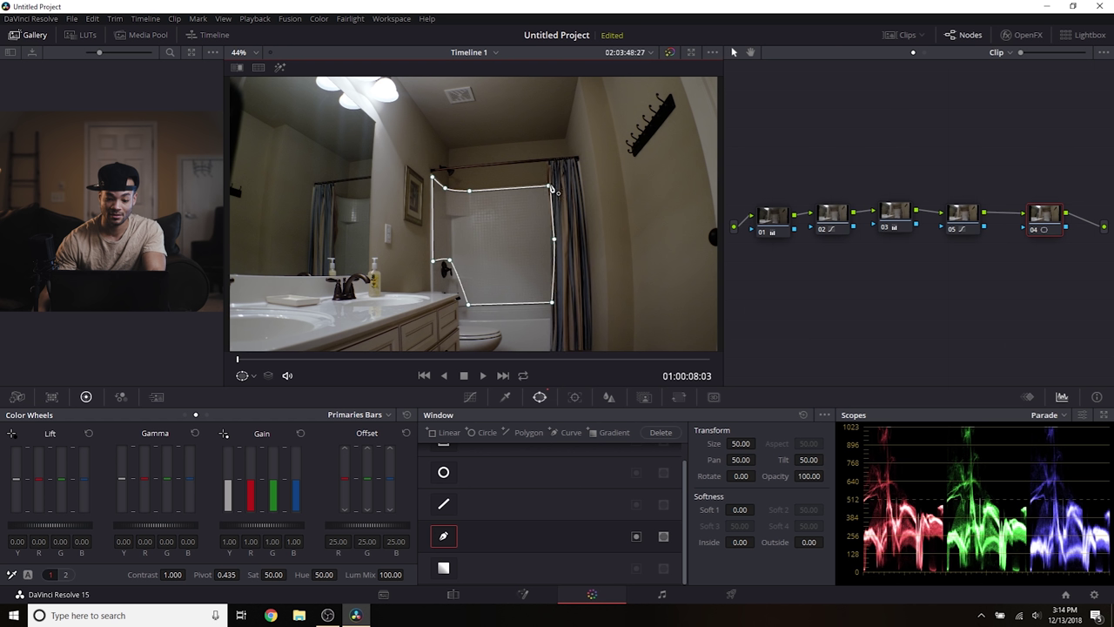
left_click(548, 186)
left_click(554, 241)
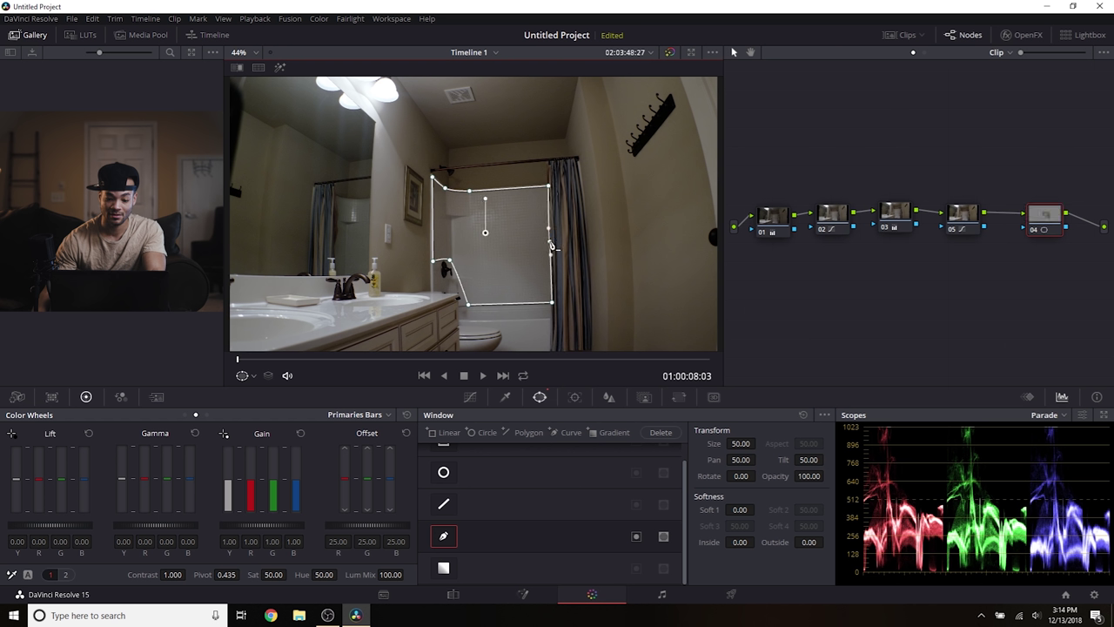
left_click(279, 67)
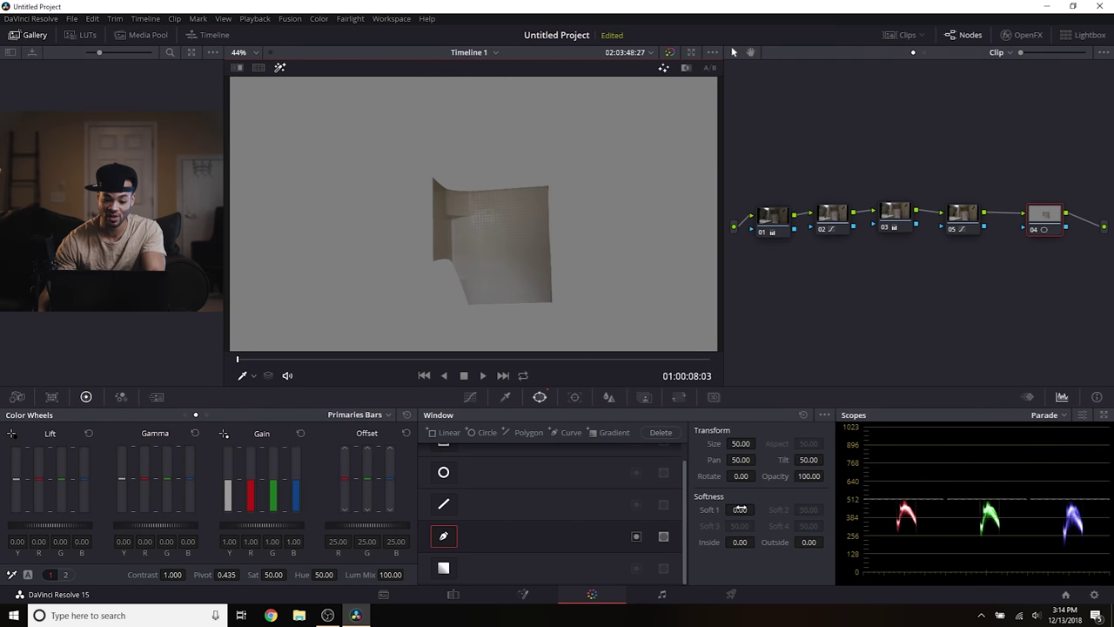
Soften the window edge to 0.94 and set its saturation to 14.80 and temperature to 30.0.
left_click_drag(740, 509, 757, 509)
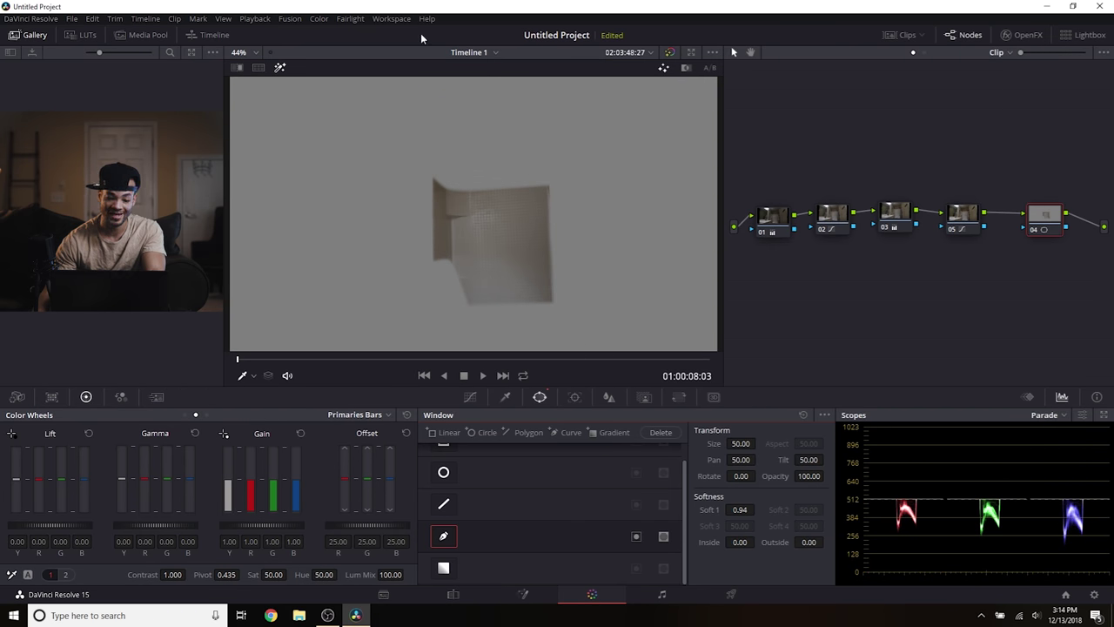
key("shift+h")
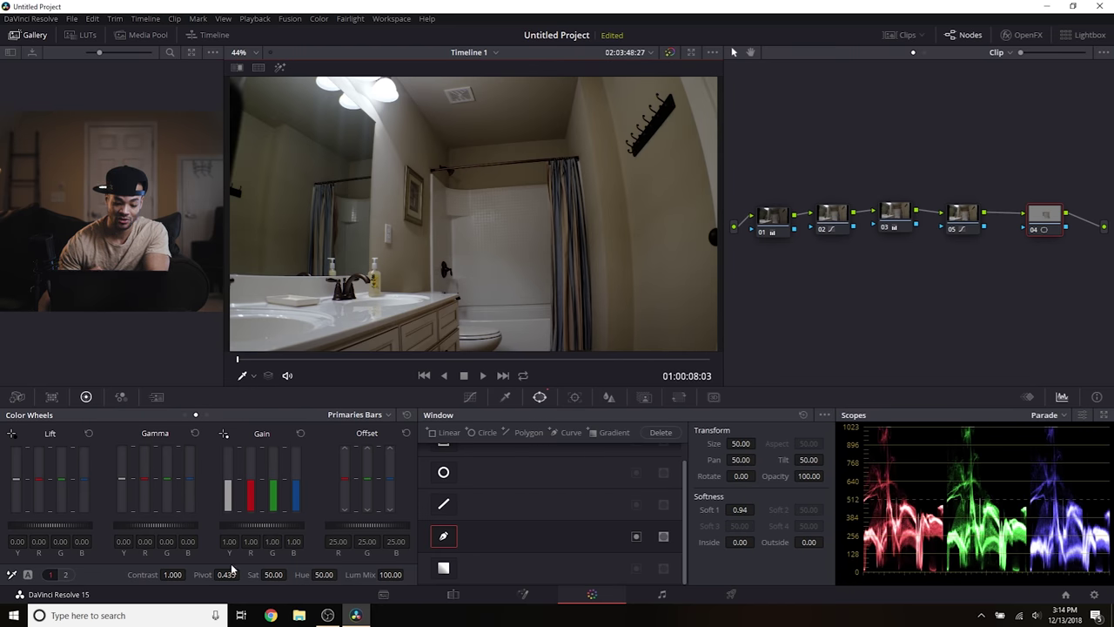
left_click_drag(273, 574, 226, 575)
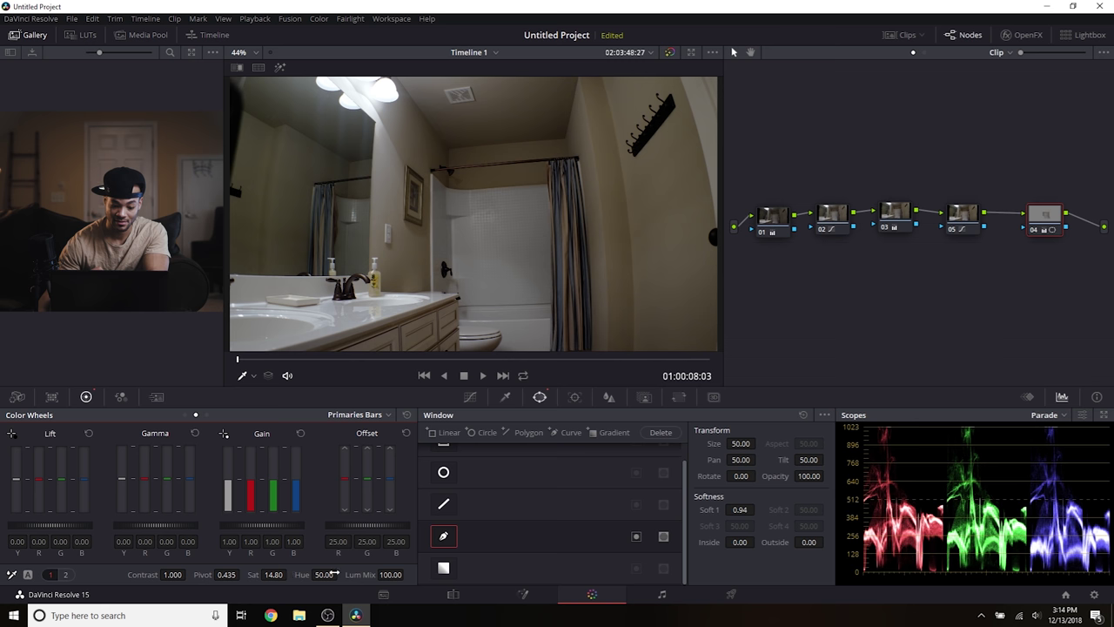
left_click(67, 577)
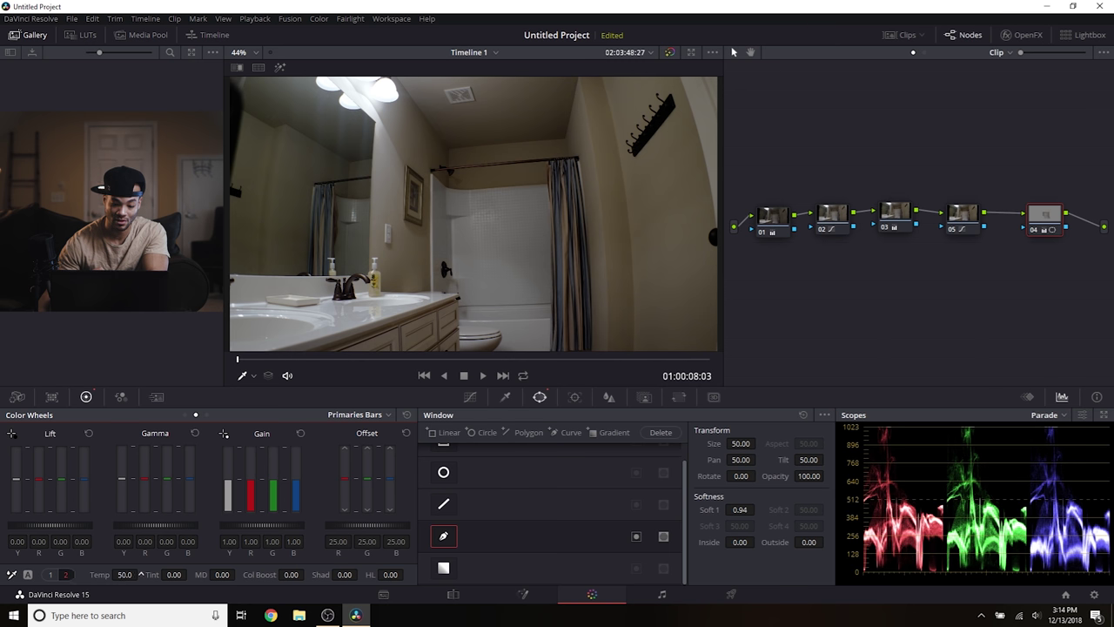
left_click_drag(124, 574, 98, 574)
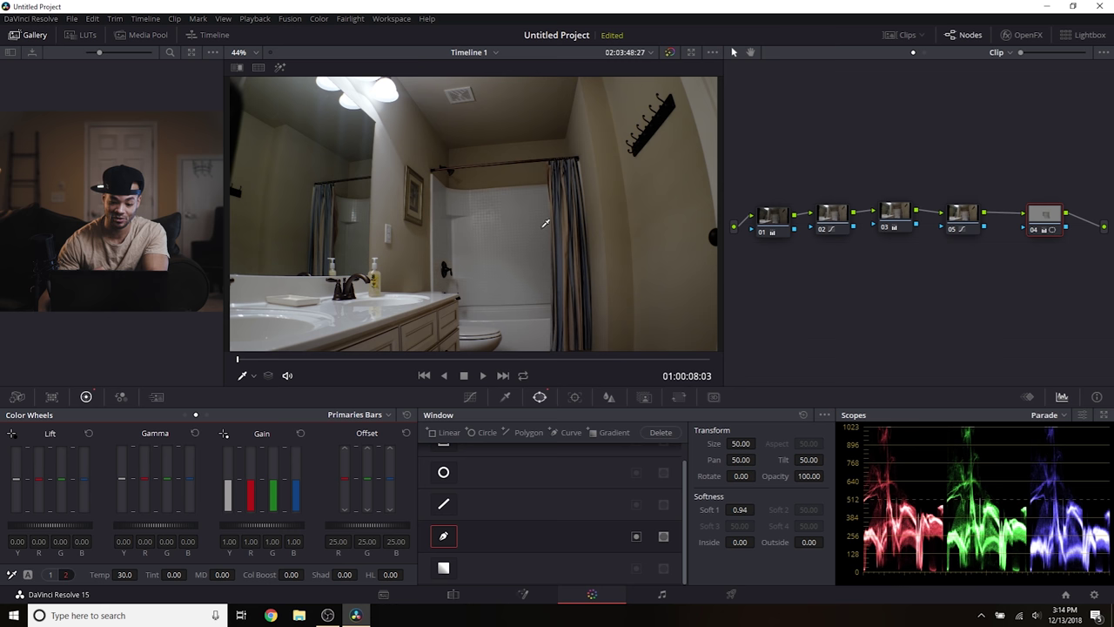
Toggle node 04 off and on to compare the shower-wall correction, leaving it enabled.
left_click(1033, 230)
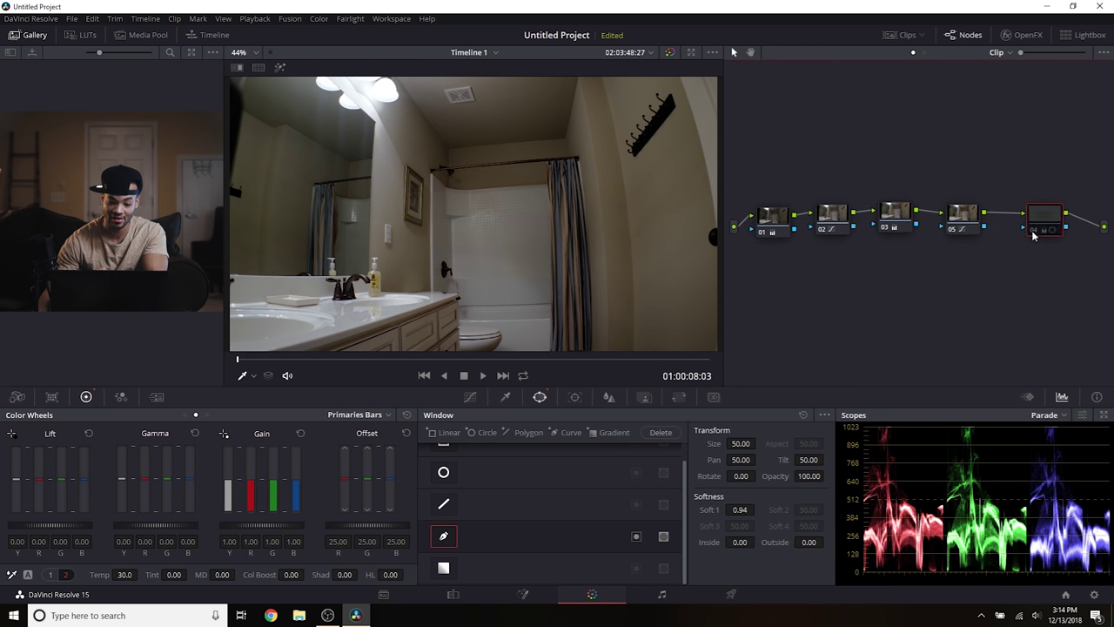
left_click(1032, 233)
left_click(1033, 233)
left_click(1033, 233)
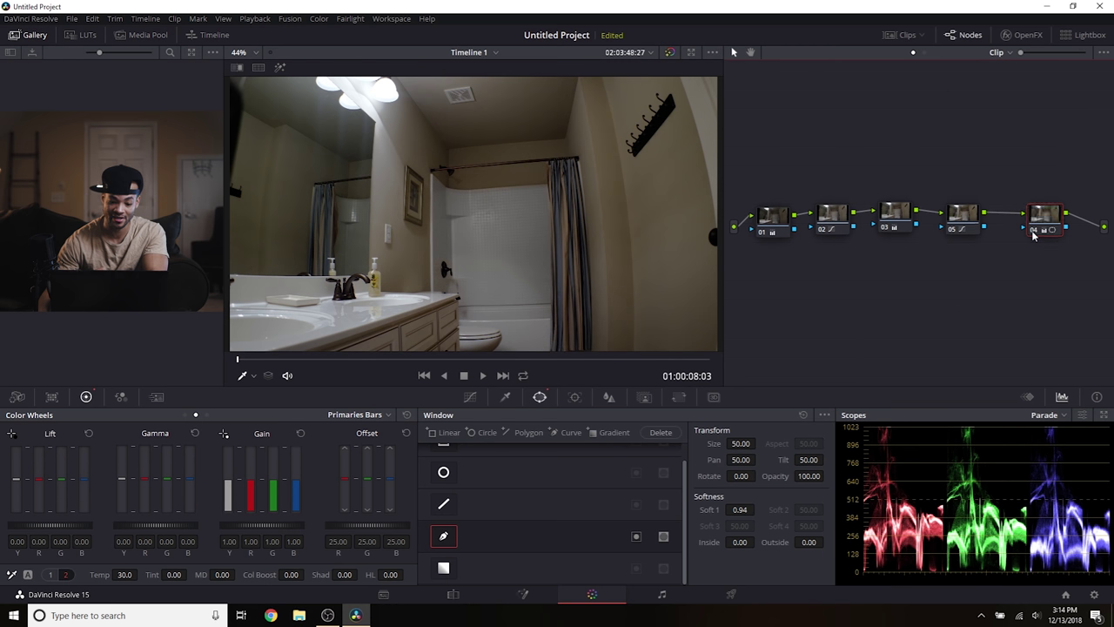
left_click(1033, 234)
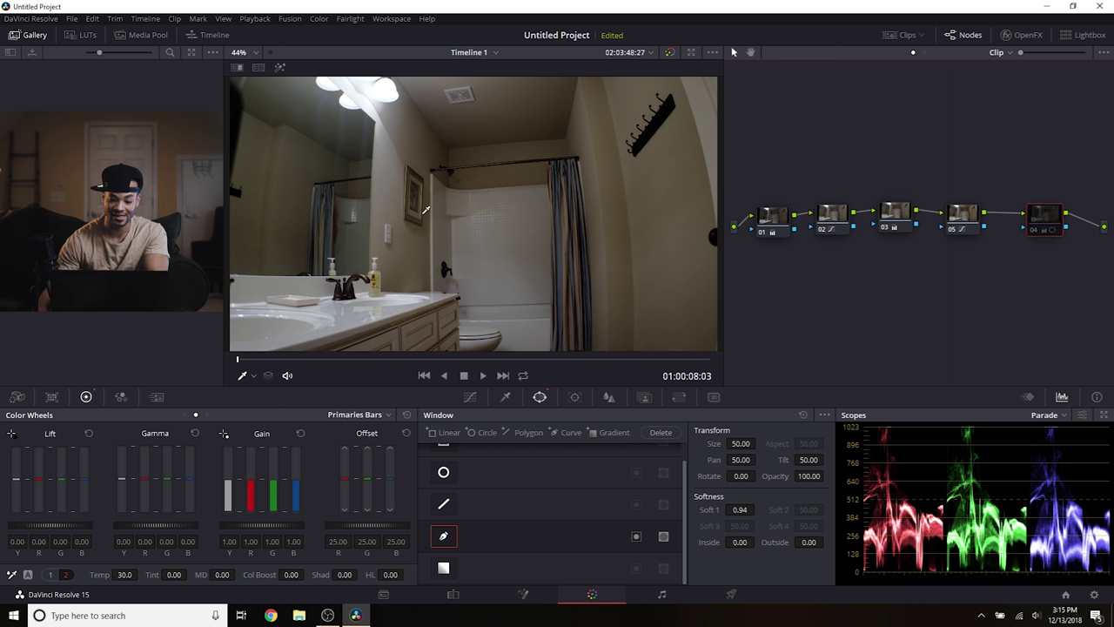
left_click(1034, 232)
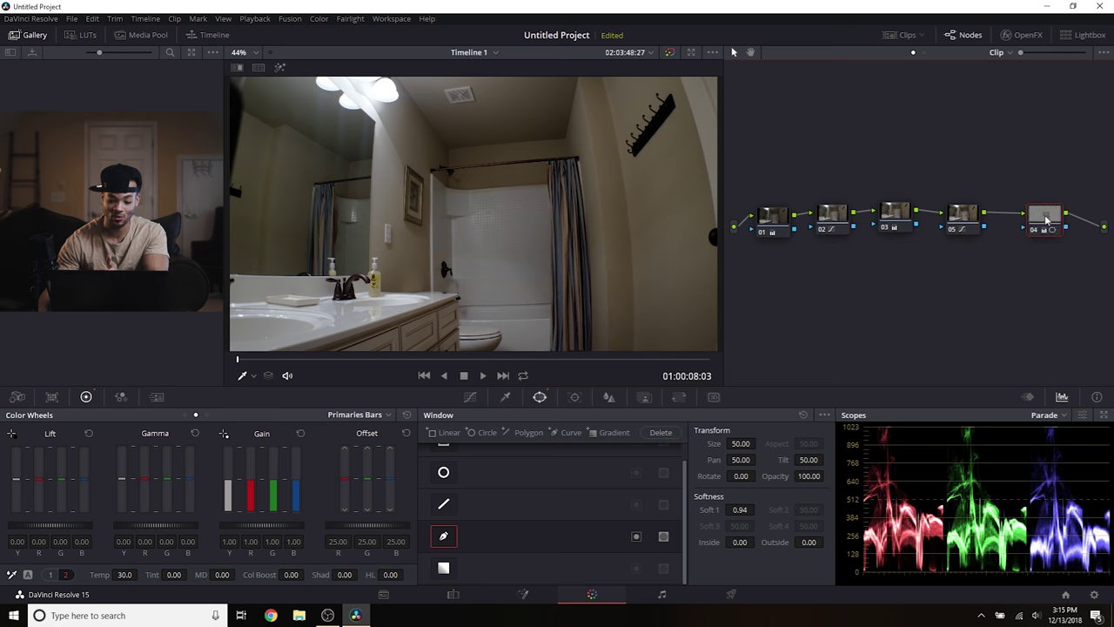
Track the shower-wall window forward through the bathroom clip.
left_click(573, 397)
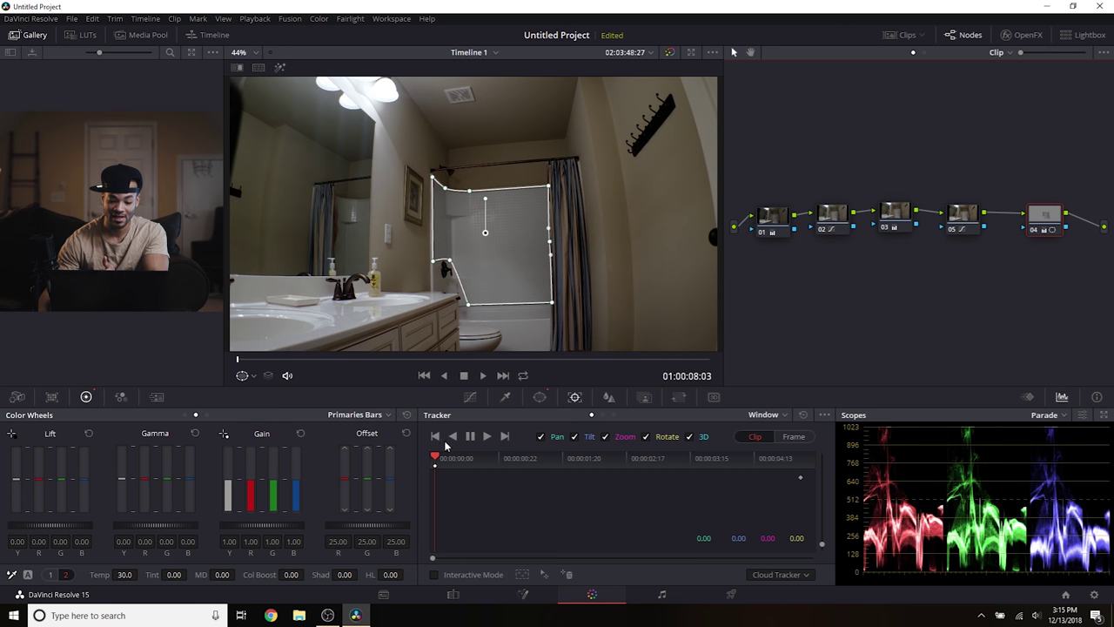
left_click(488, 436)
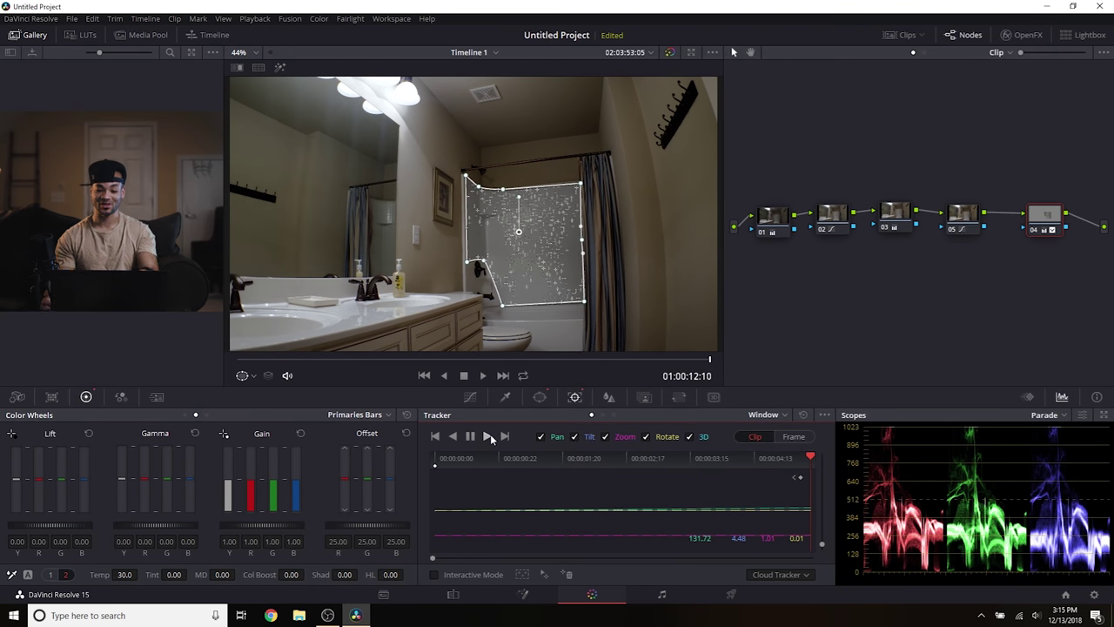
key("shift+alt+semicolon")
Replay the bathroom clip from the start to check the track, then advance to the kitchen clip.
left_click(440, 458)
key("space")
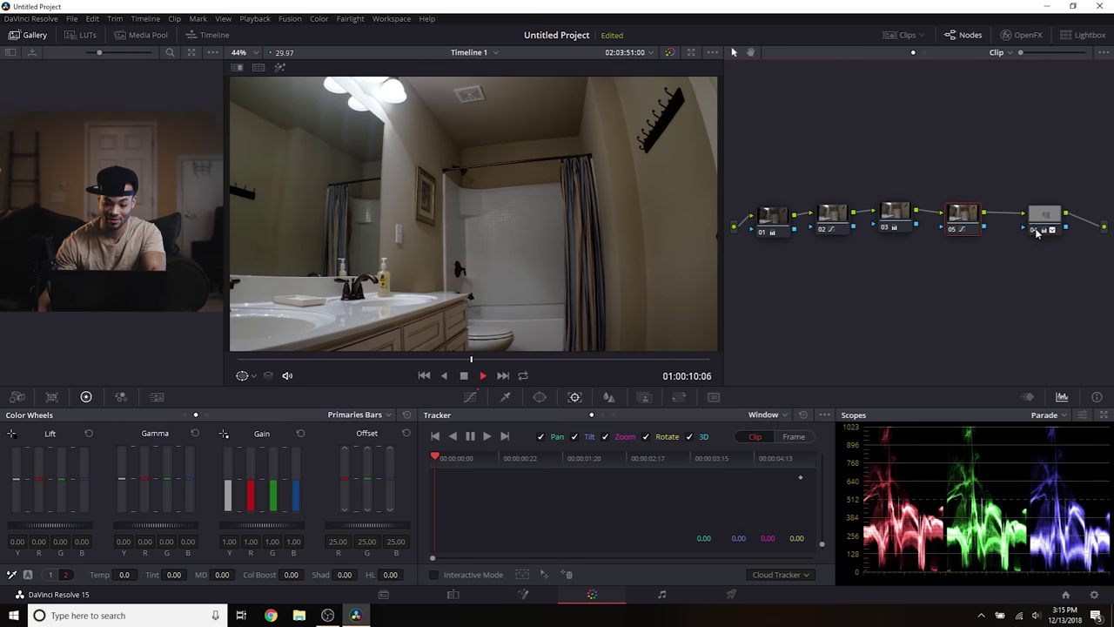
key("Down")
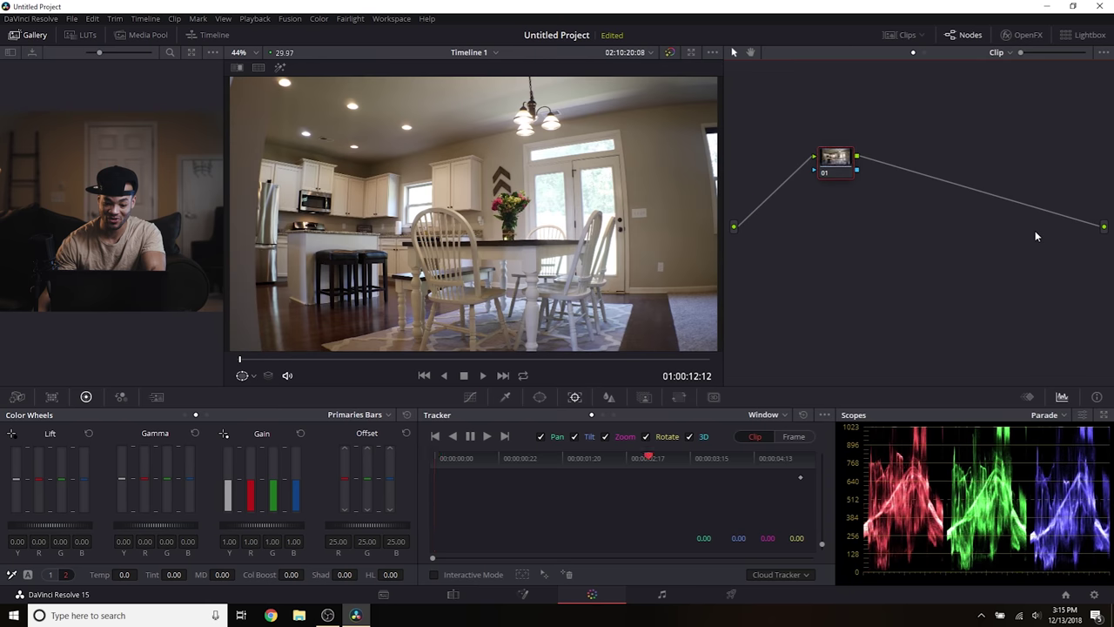
Return to the bathroom clip via the Clips strip and reselect node 05.
left_click(904, 35)
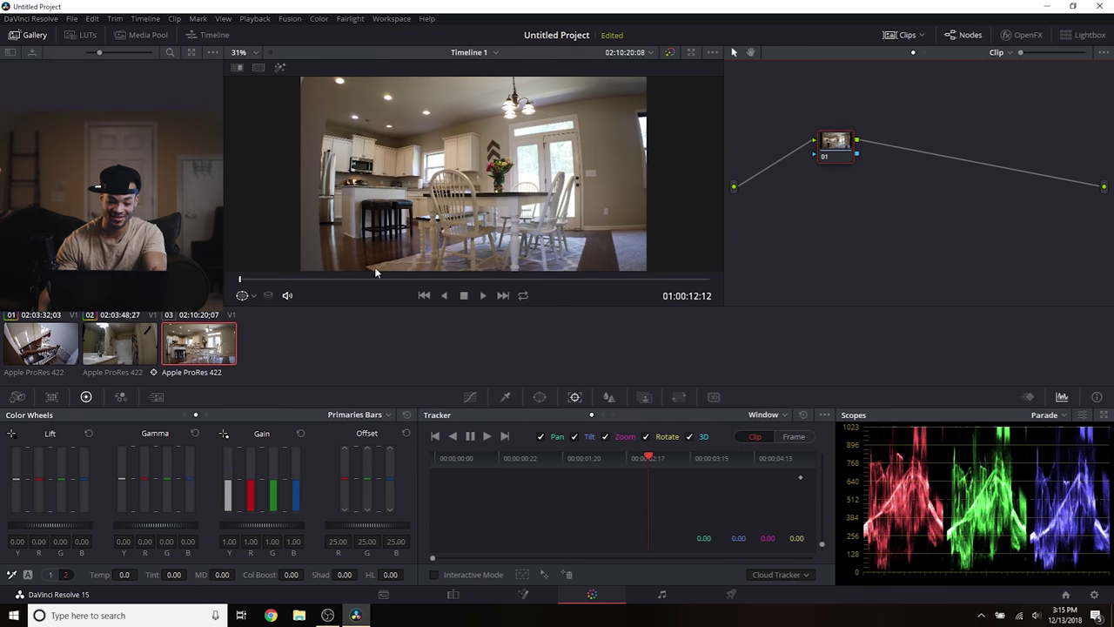
left_click(120, 342)
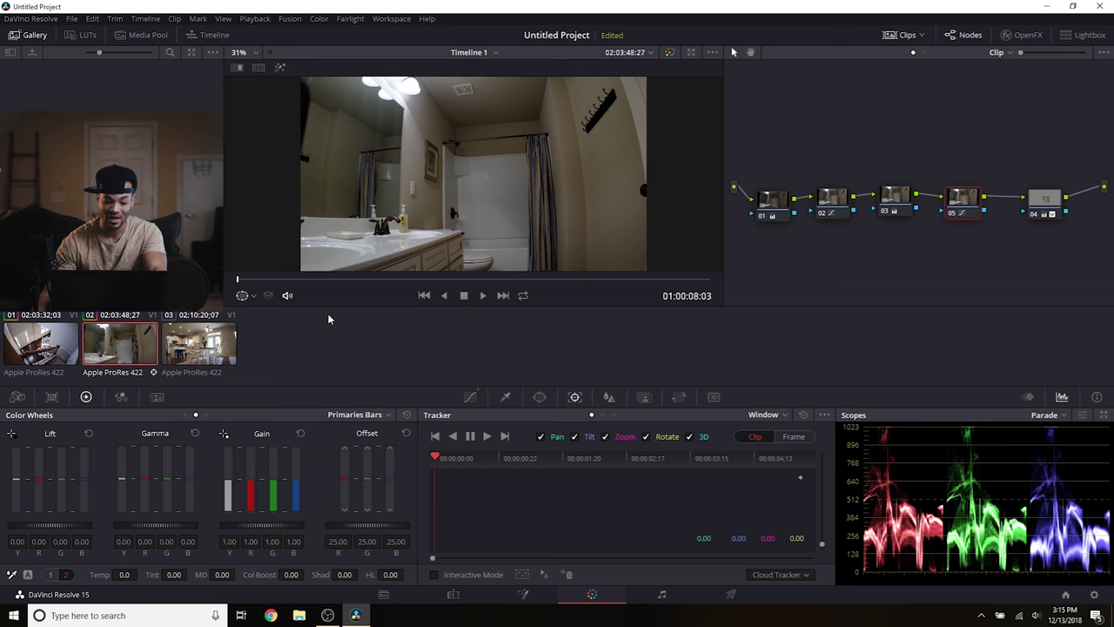
left_click(908, 35)
left_click(1044, 209)
left_click(966, 217)
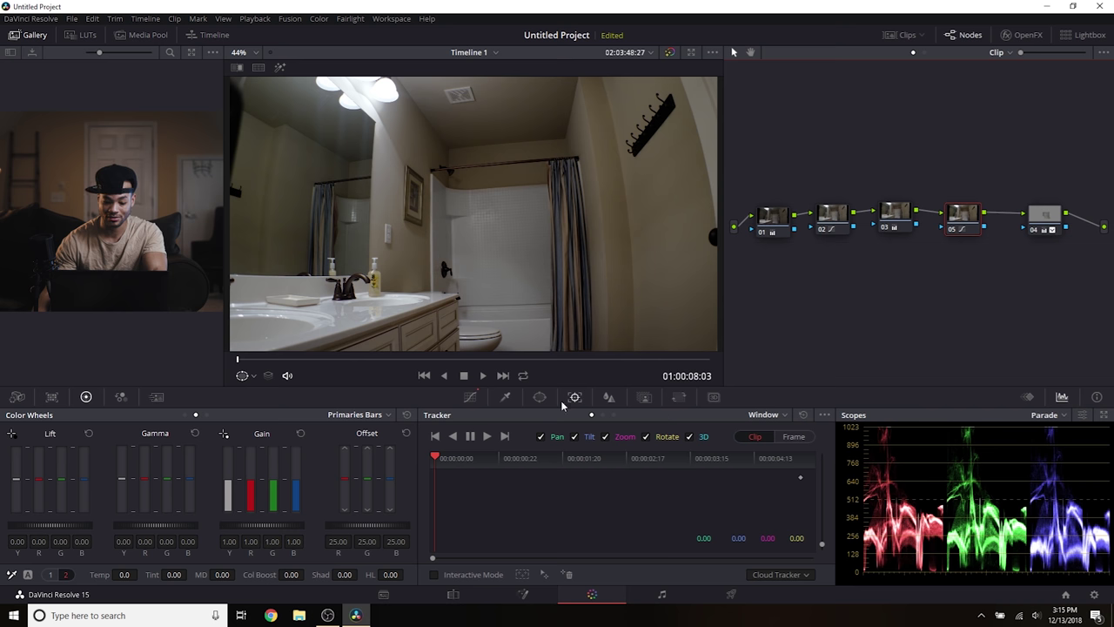
Test a brightening curve on node 05, restore it, and play back the bathroom grade.
left_click(470, 396)
mouse_move(583, 484)
left_mouse_down()
mouse_move(582, 439)
mouse_move(583, 481)
left_mouse_up()
key("space")
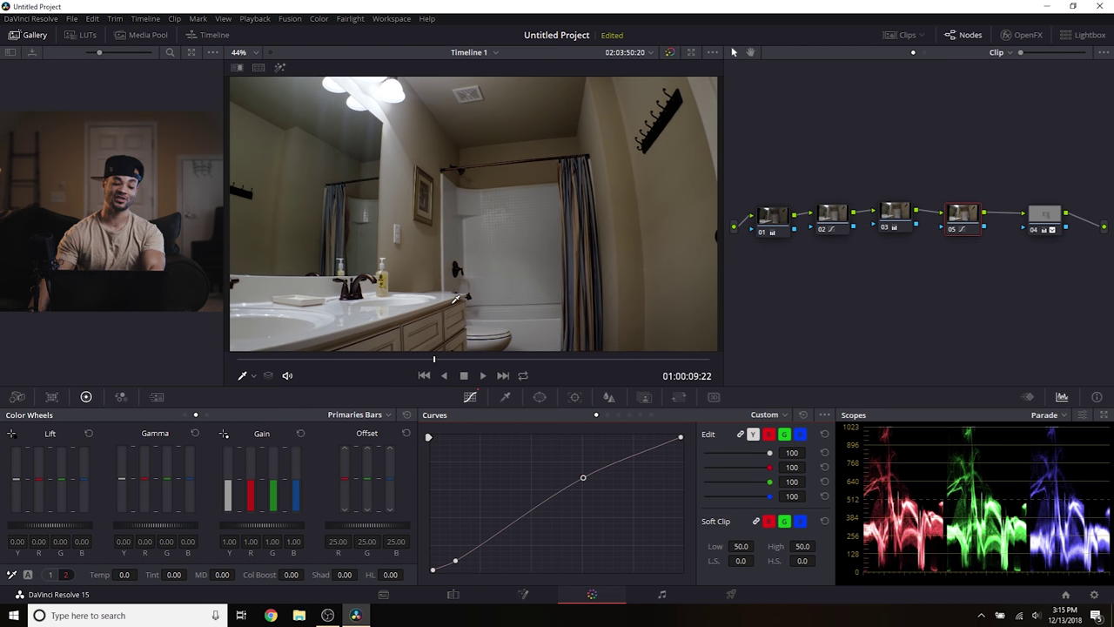
left_click(240, 375)
key("space")
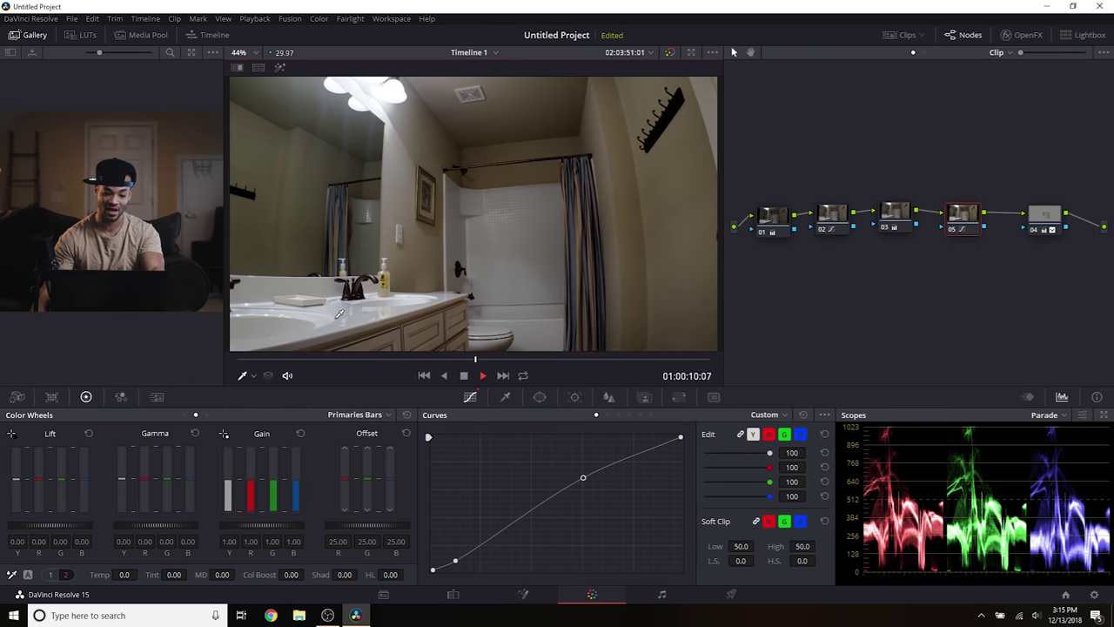
key("space")
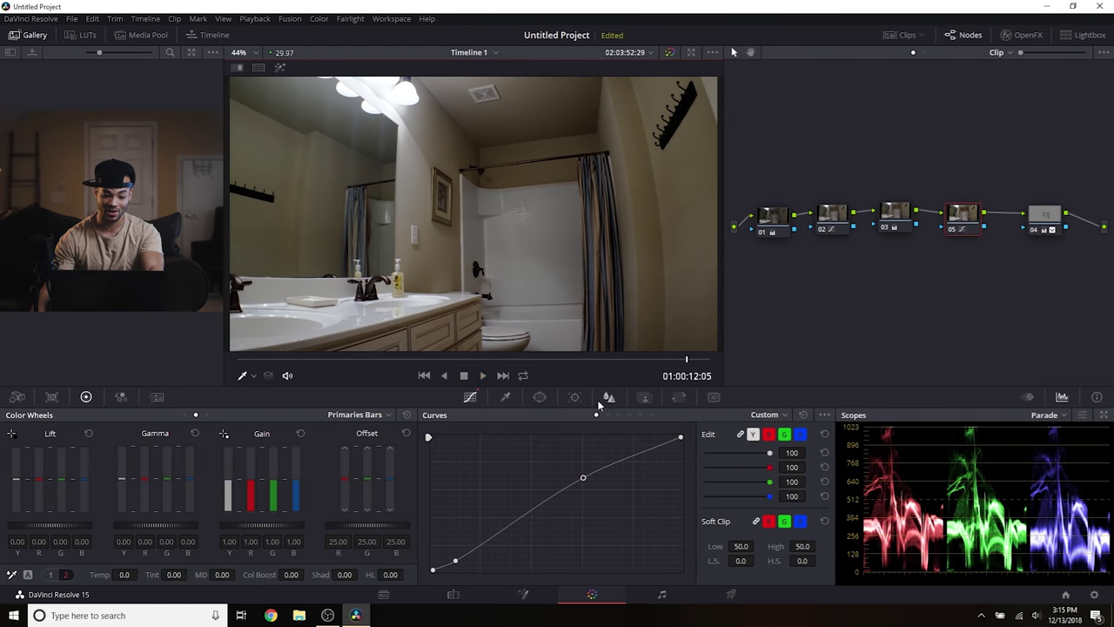
Toggle all grades off and on twice to compare the bathroom clip with the original.
left_click(669, 53)
left_click(670, 53)
left_click(669, 53)
left_click(669, 53)
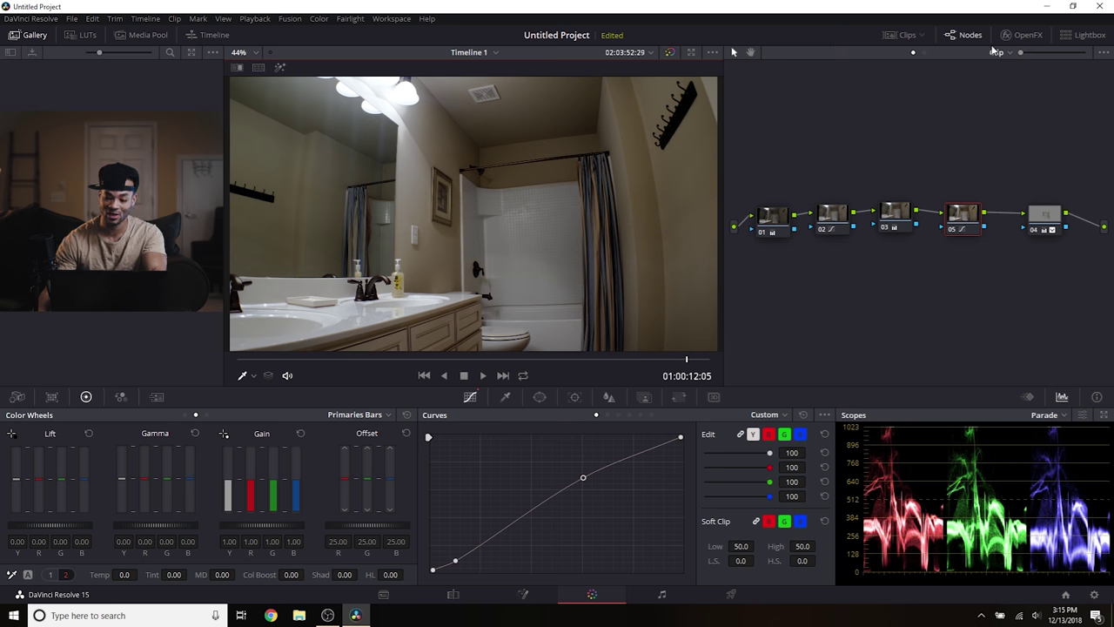
Select clip 03, the kitchen shot, from the Clips strip.
left_click(900, 35)
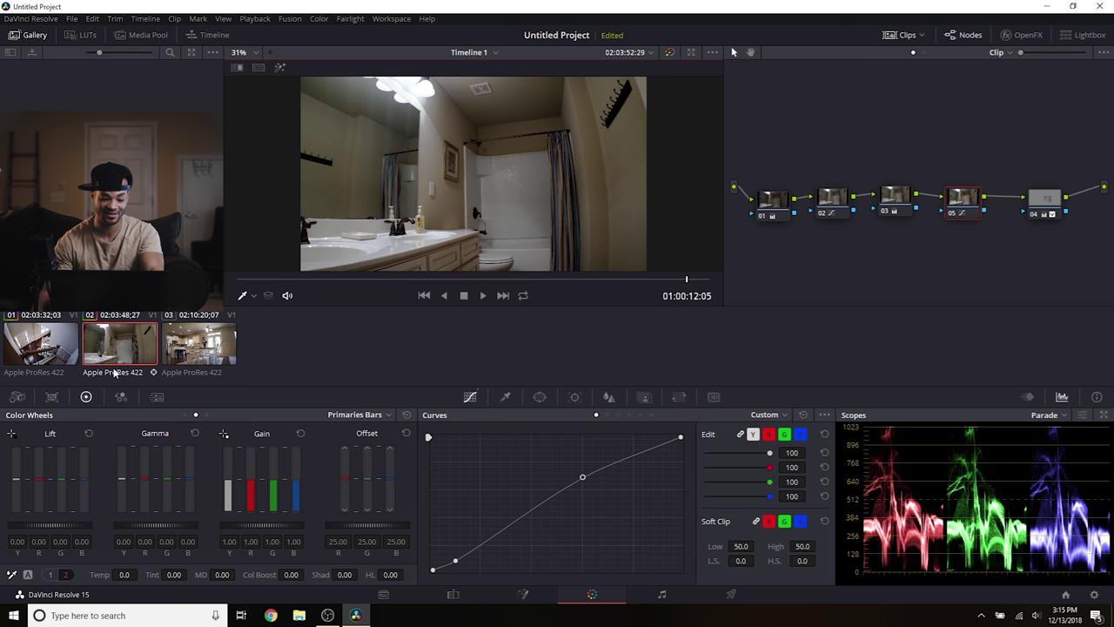
left_click(193, 349)
left_click(905, 34)
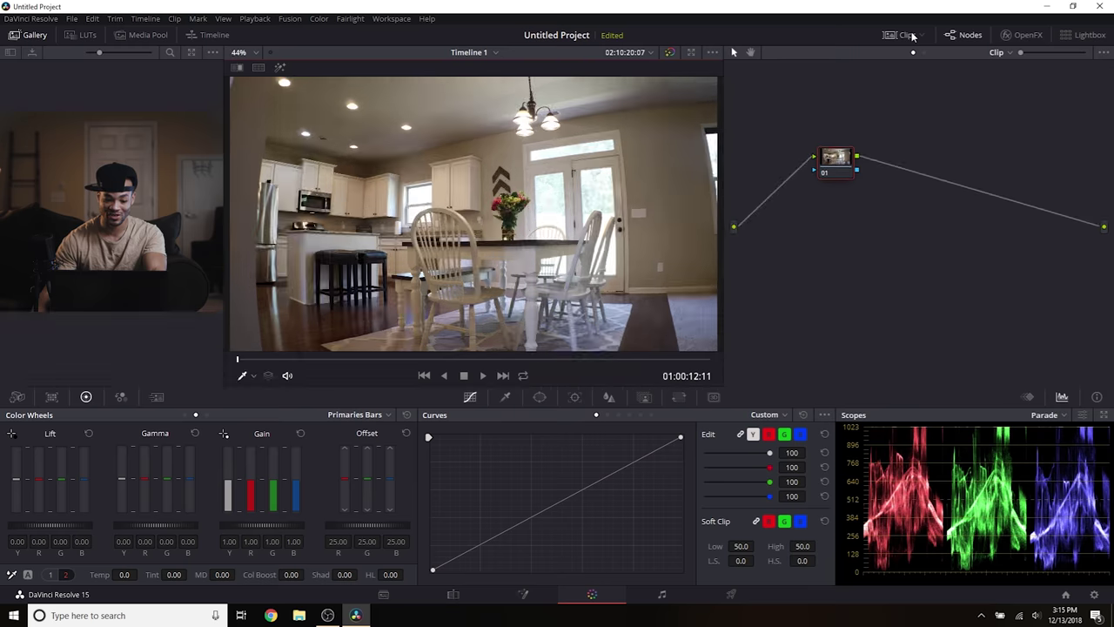
Play the kitchen clip, place node 01 on the main line, and add serial nodes 02 and 03.
key("space")
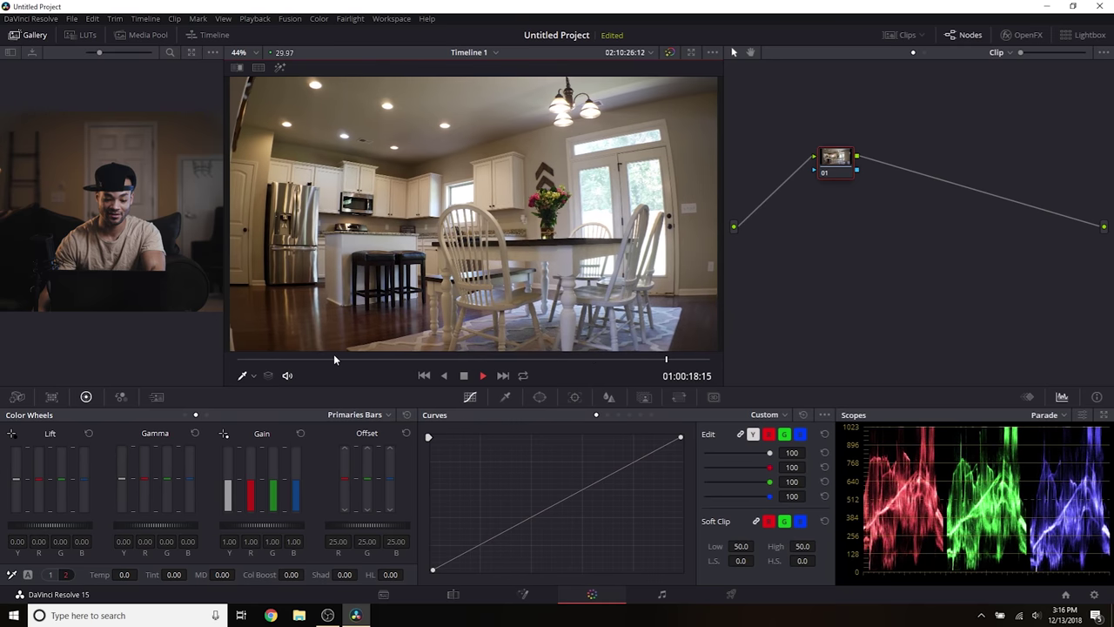
key("space")
left_click_drag(838, 160, 792, 232)
key("alt+s")
key("alt+s")
Test lowering the highlights on node 01's curve, then reset node 01's grade.
left_click(797, 233)
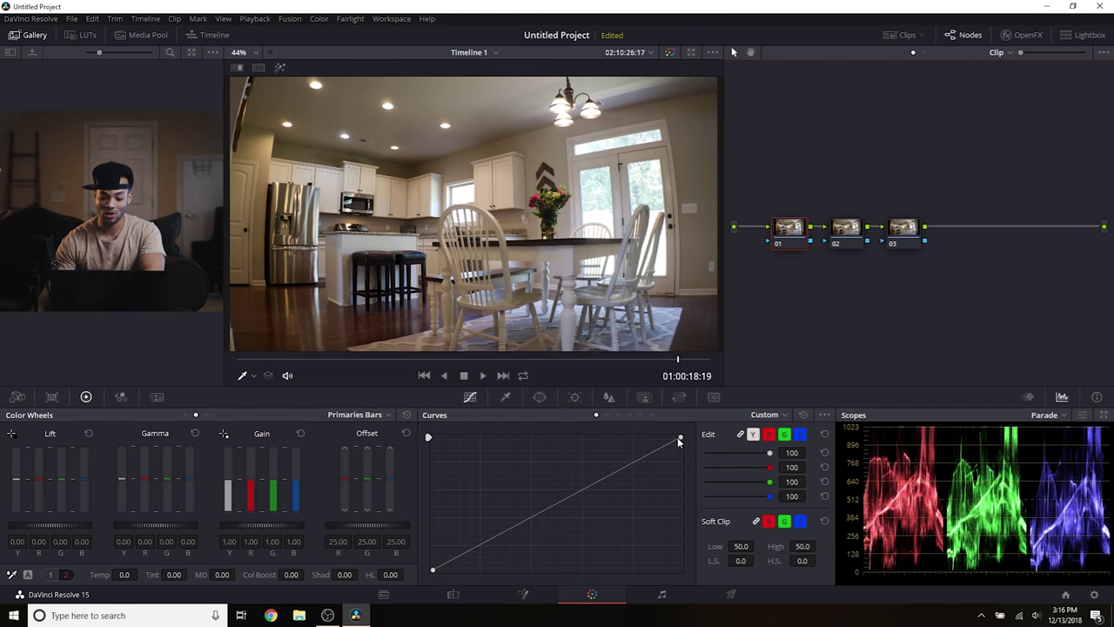
left_click_drag(681, 440, 682, 454)
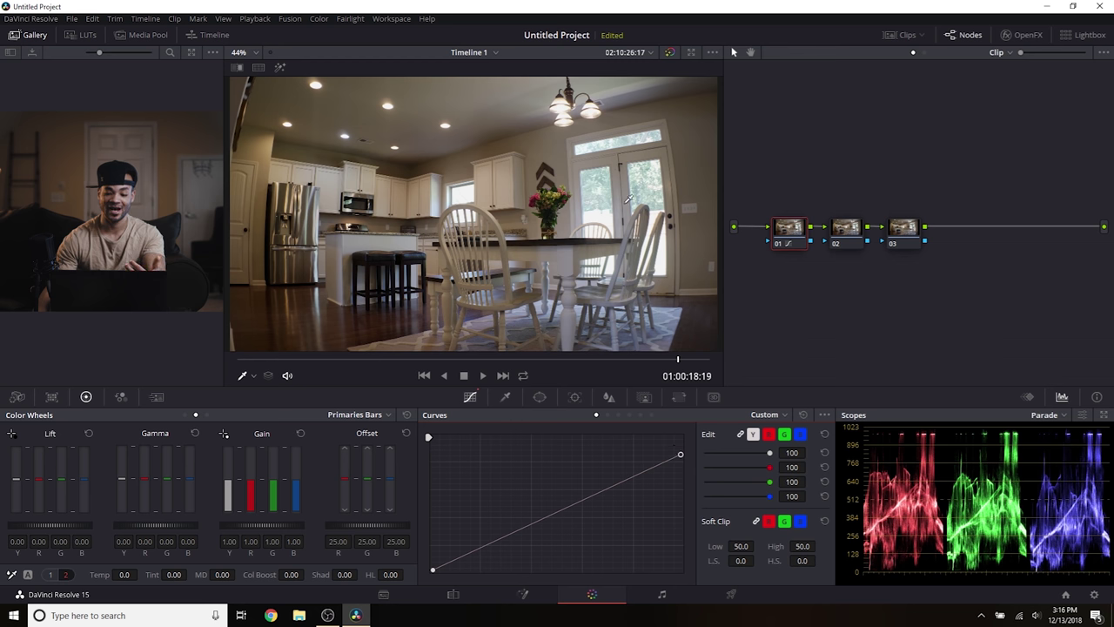
mouse_move(680, 454)
left_mouse_down()
mouse_move(683, 479)
mouse_move(680, 437)
left_mouse_up()
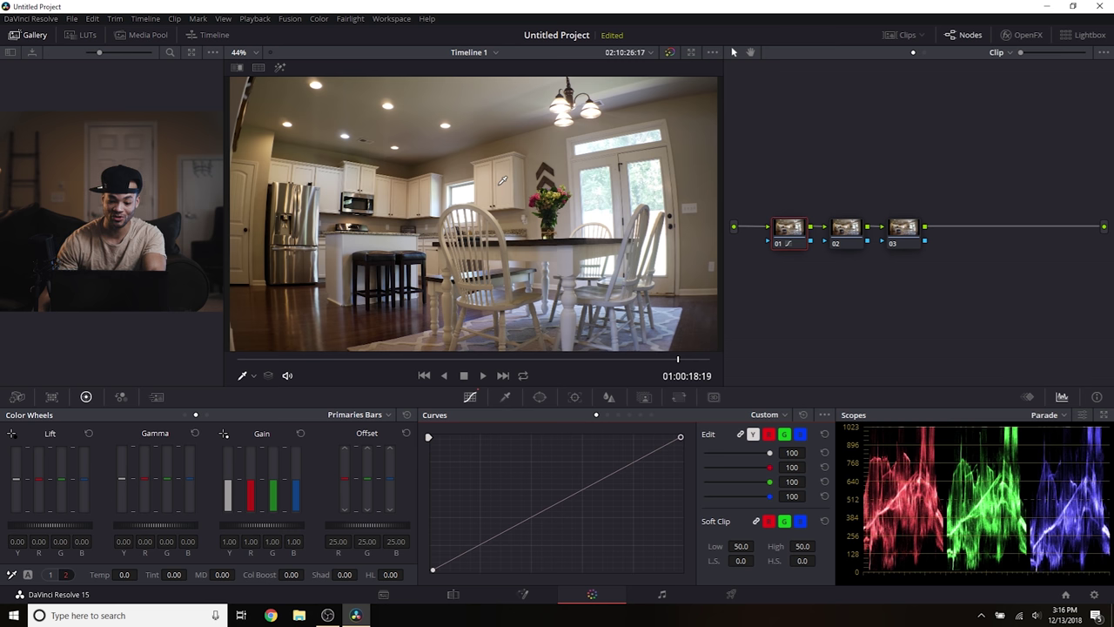
right_click(801, 235)
left_click(803, 247)
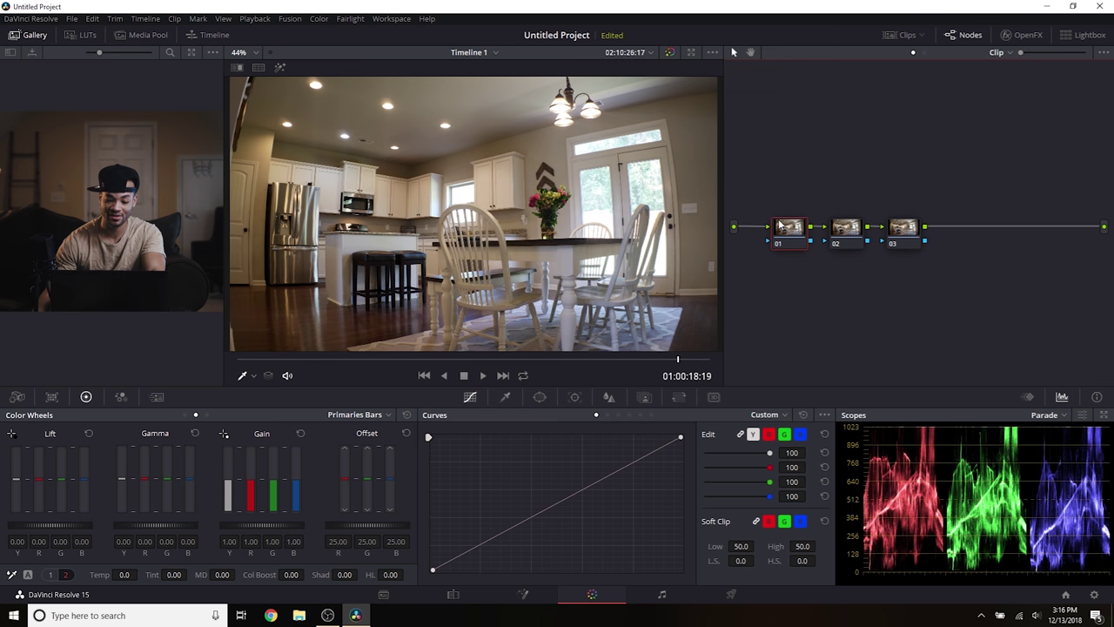
White-balance node 01 by sampling the kitchen counter and set Temp to -35.6.
left_click(13, 576)
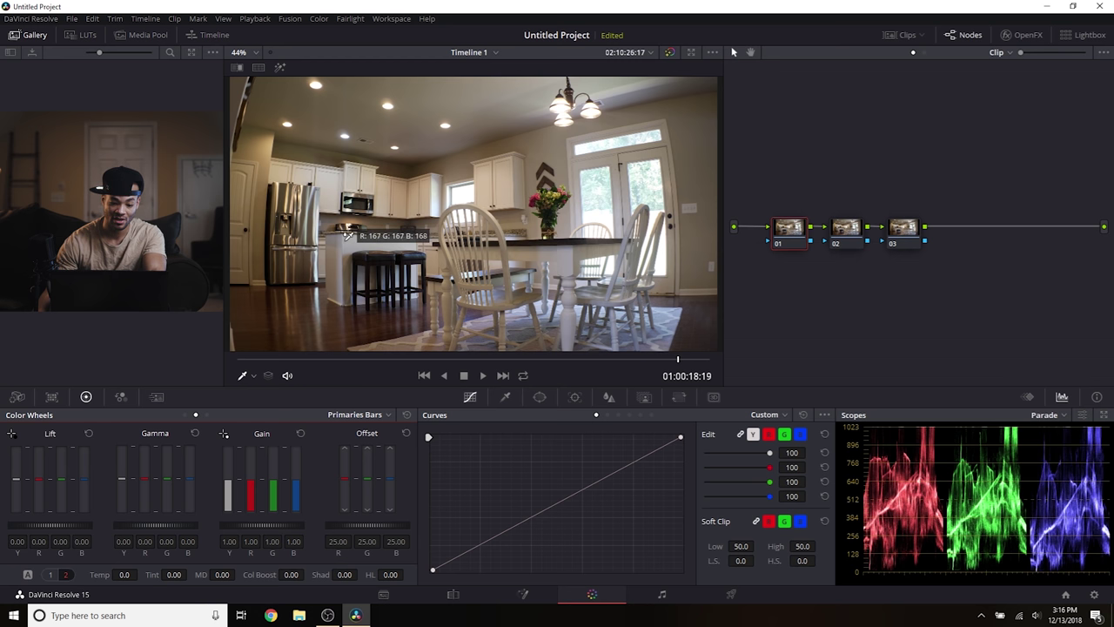
left_click(412, 235)
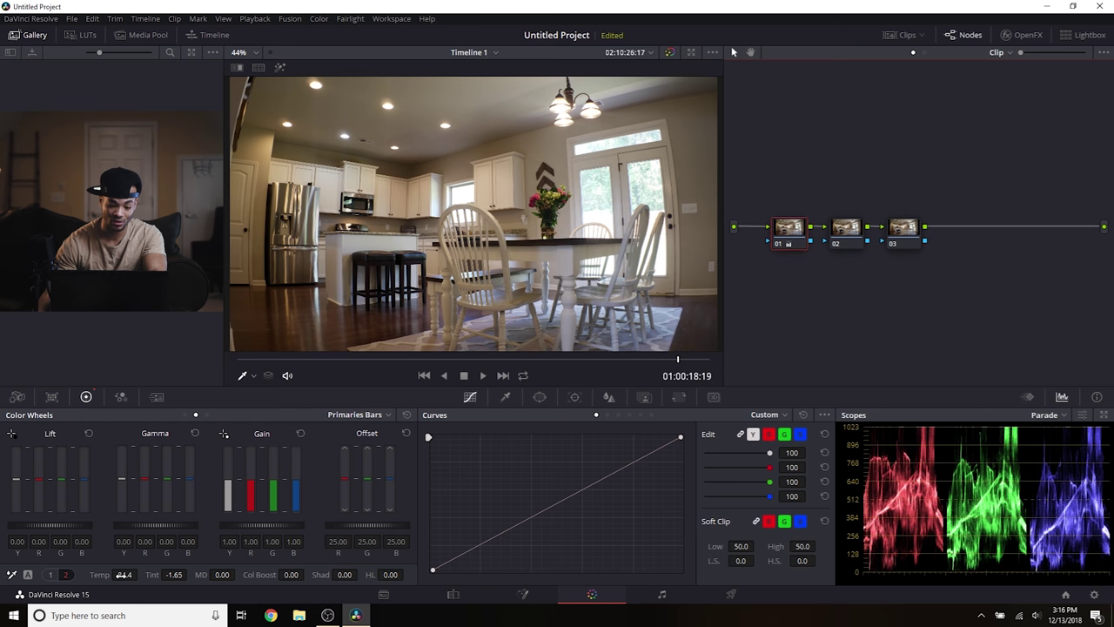
left_click_drag(124, 574, 35, 574)
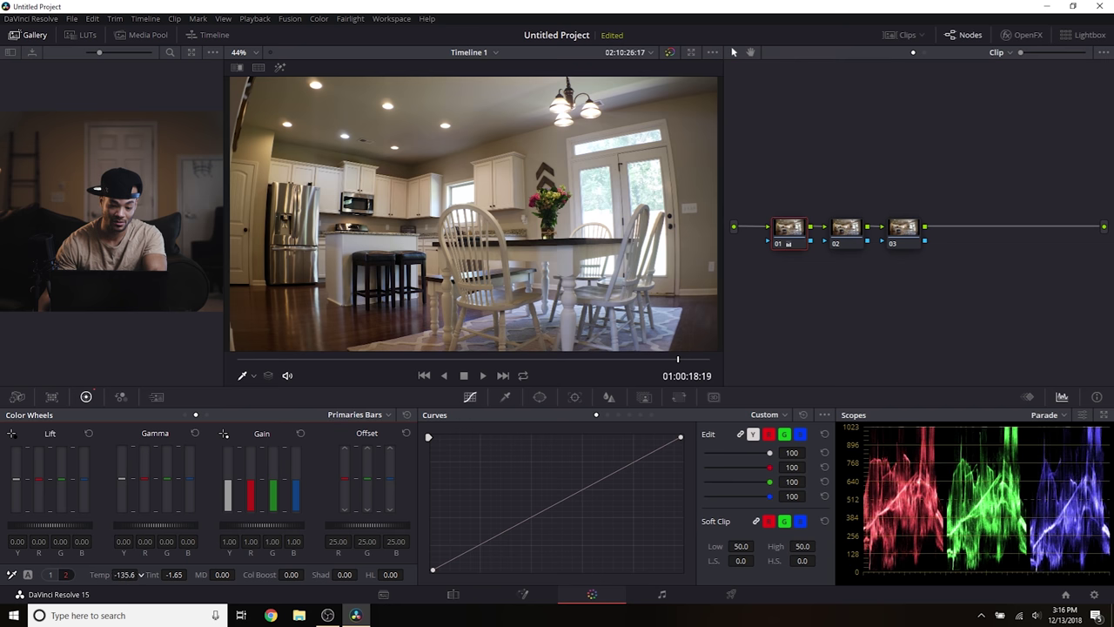
left_click_drag(140, 574, 140, 574)
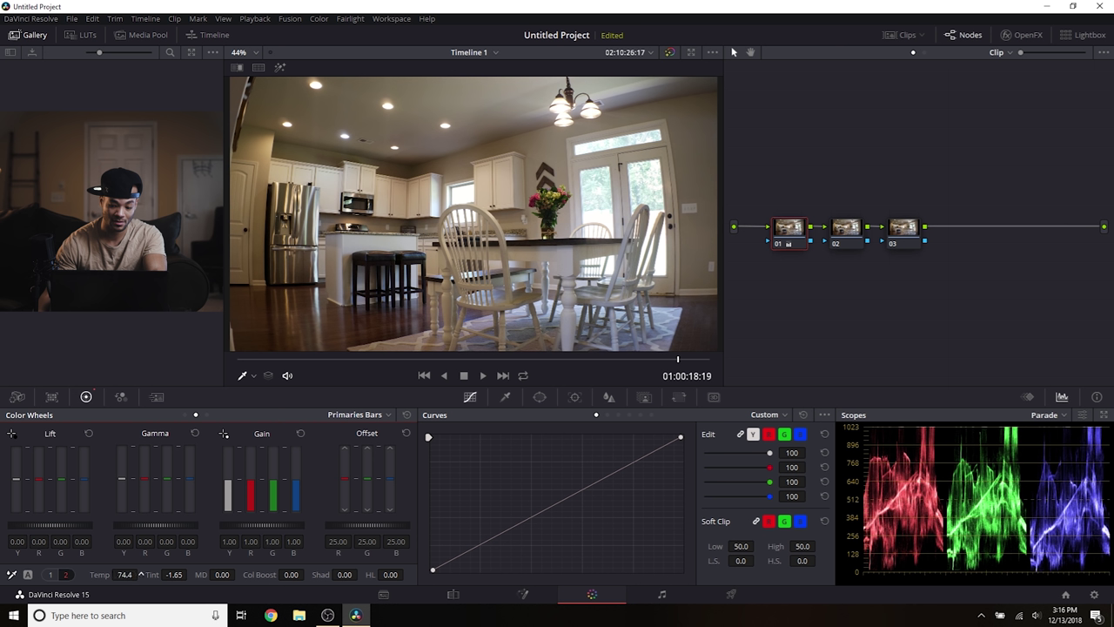
left_click_drag(141, 574, 110, 574)
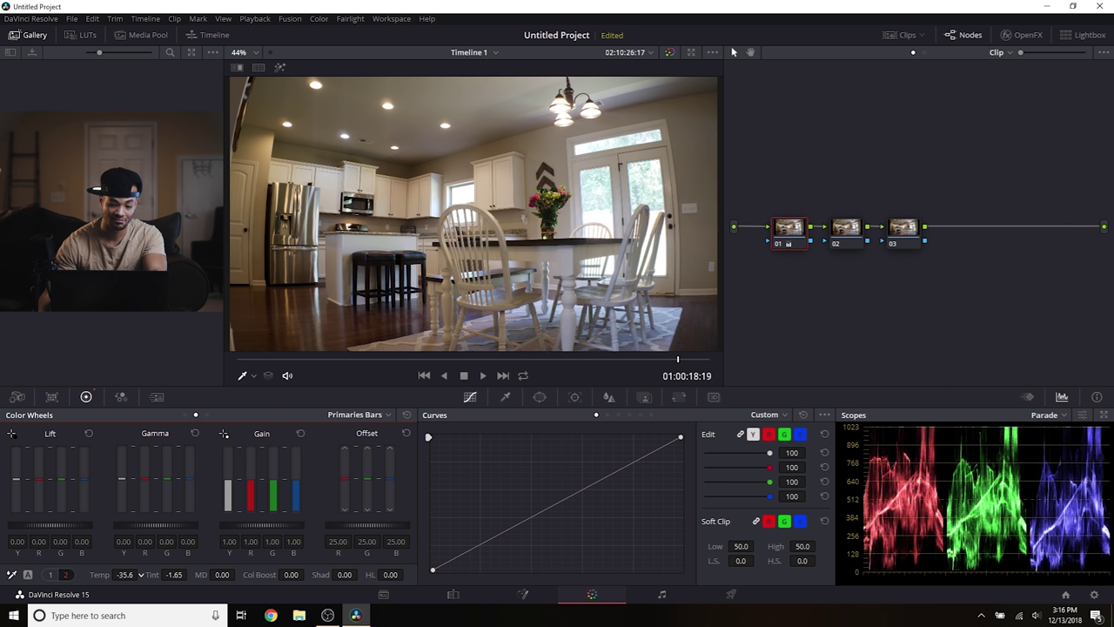
Make node 02 the active node for the next adjustment.
left_click(847, 228)
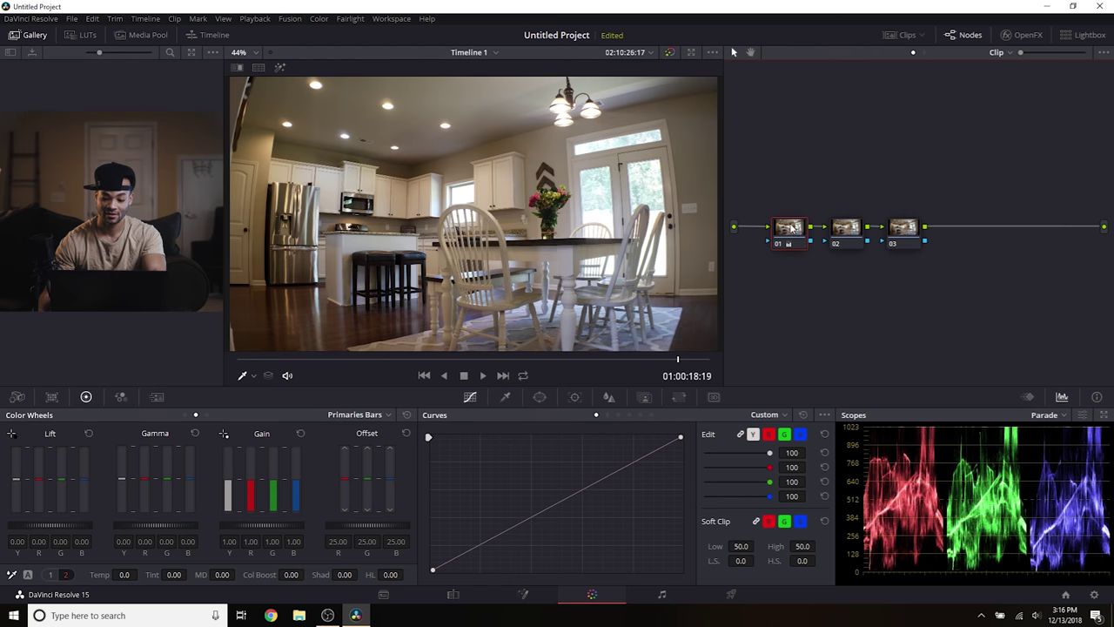
left_click_drag(796, 228, 779, 228)
left_click(837, 229)
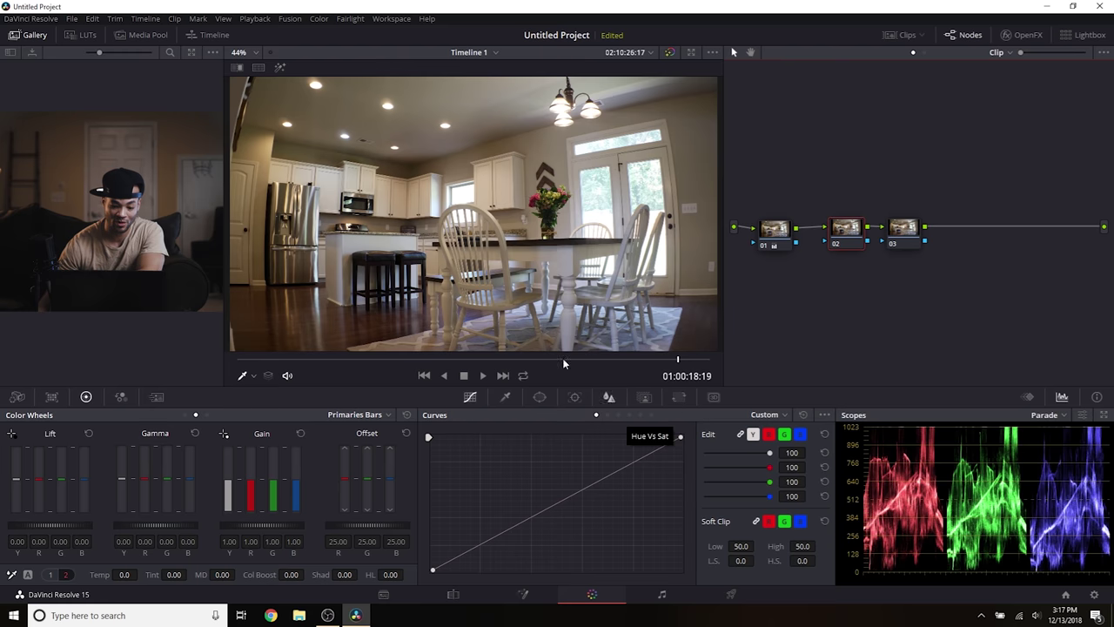
Shape node 02's luma curve with four control points for the window, shadows, midtones and highlights.
scroll(420, 285, "up", 4)
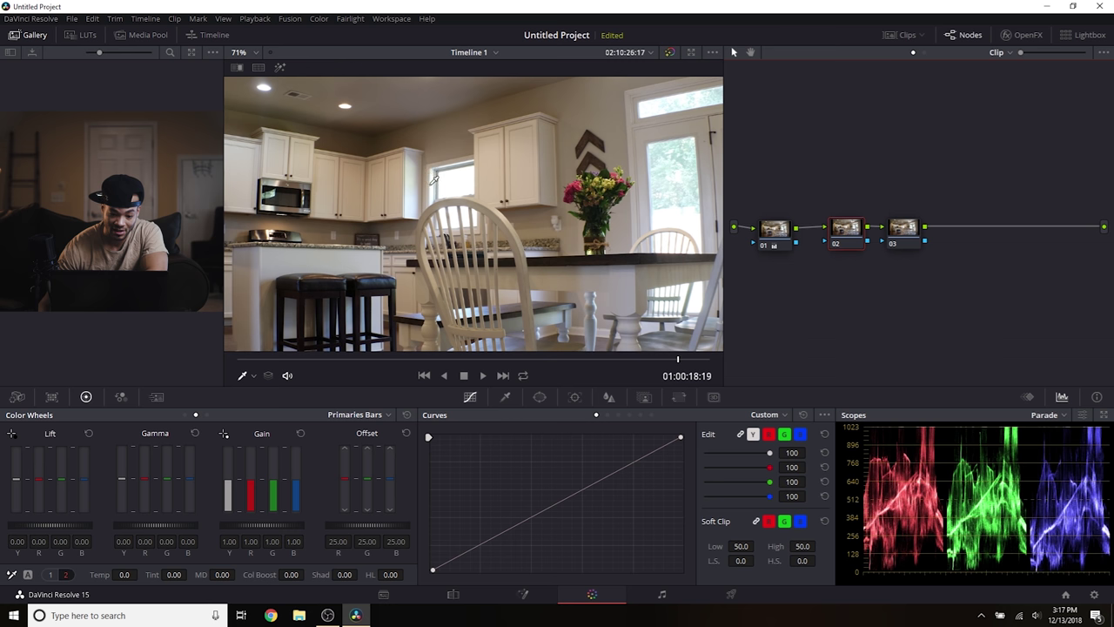
left_click(436, 170)
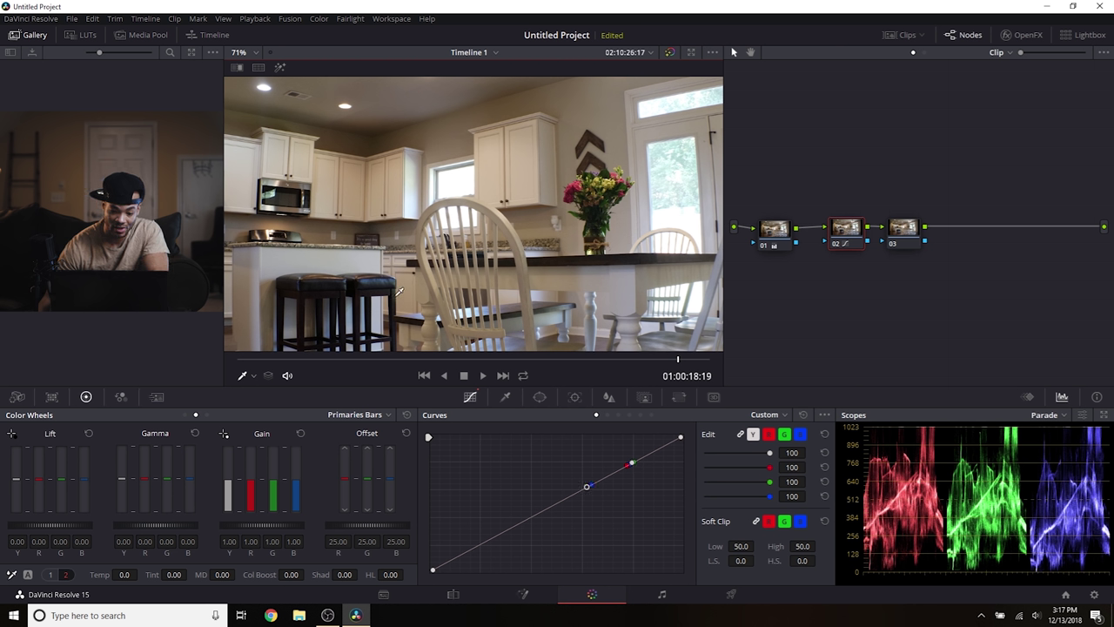
left_click(408, 328)
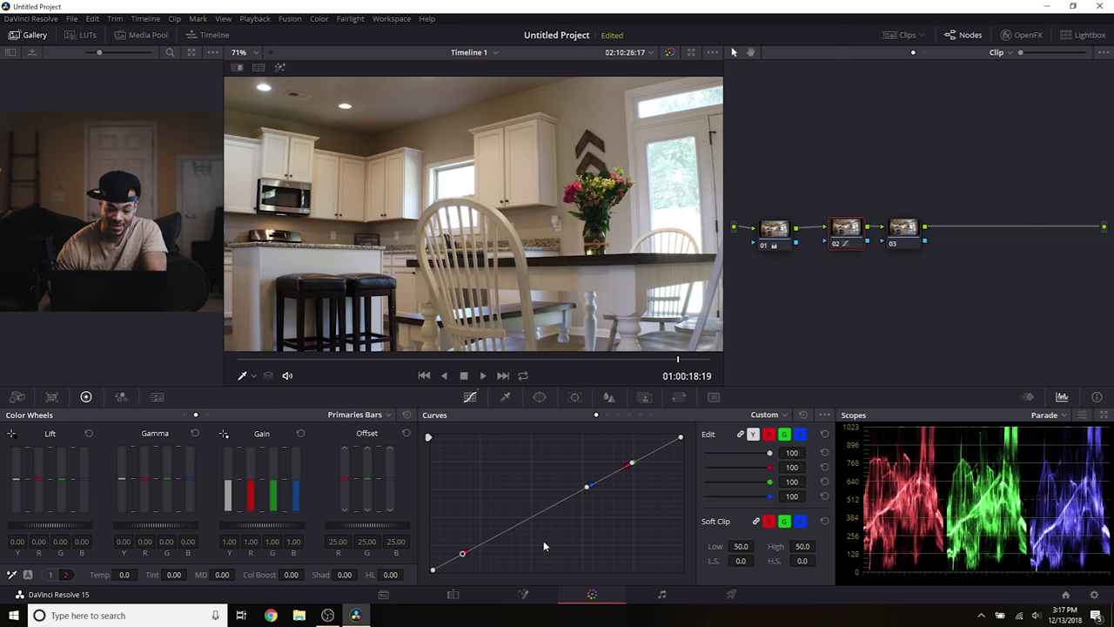
key("ctrl+minus")
key("ctrl+minus")
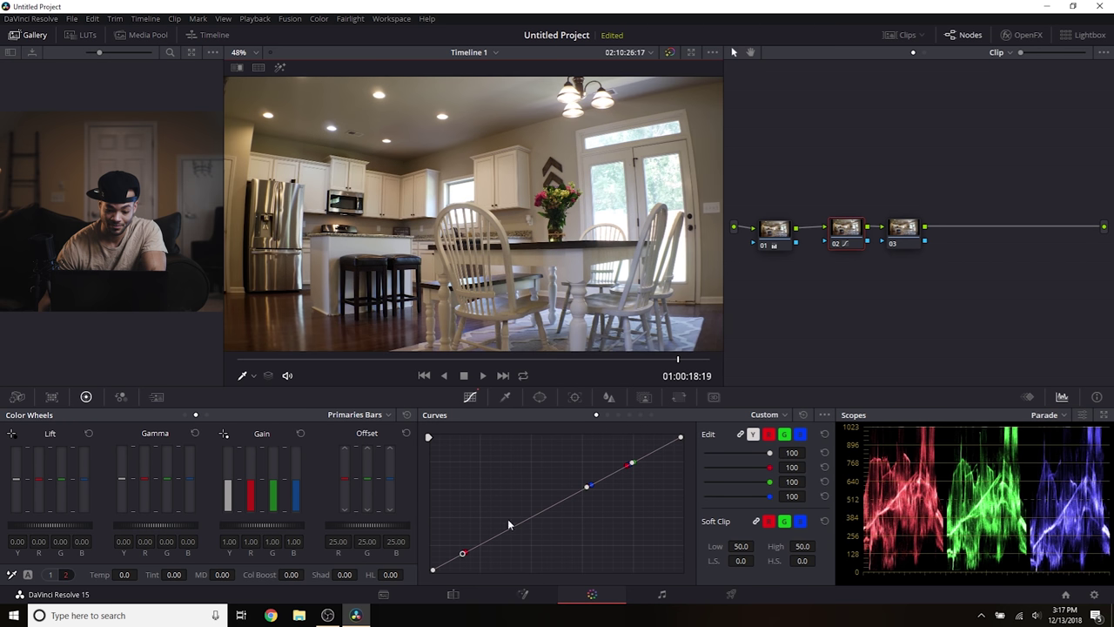
left_click(524, 520)
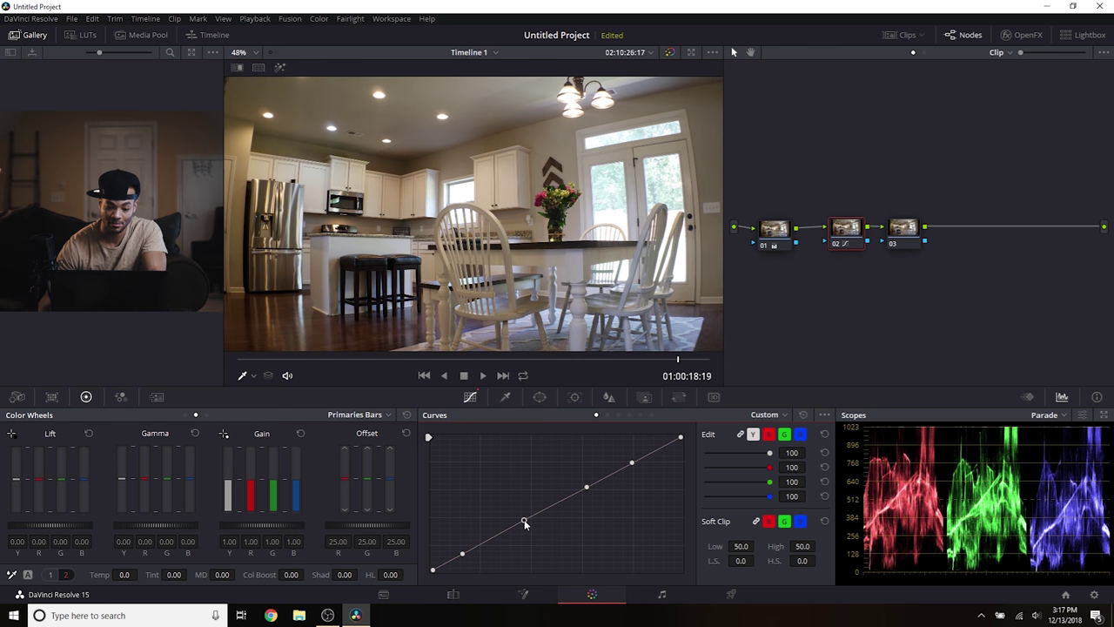
mouse_move(525, 522)
left_mouse_down()
mouse_move(510, 523)
mouse_move(522, 526)
left_mouse_up()
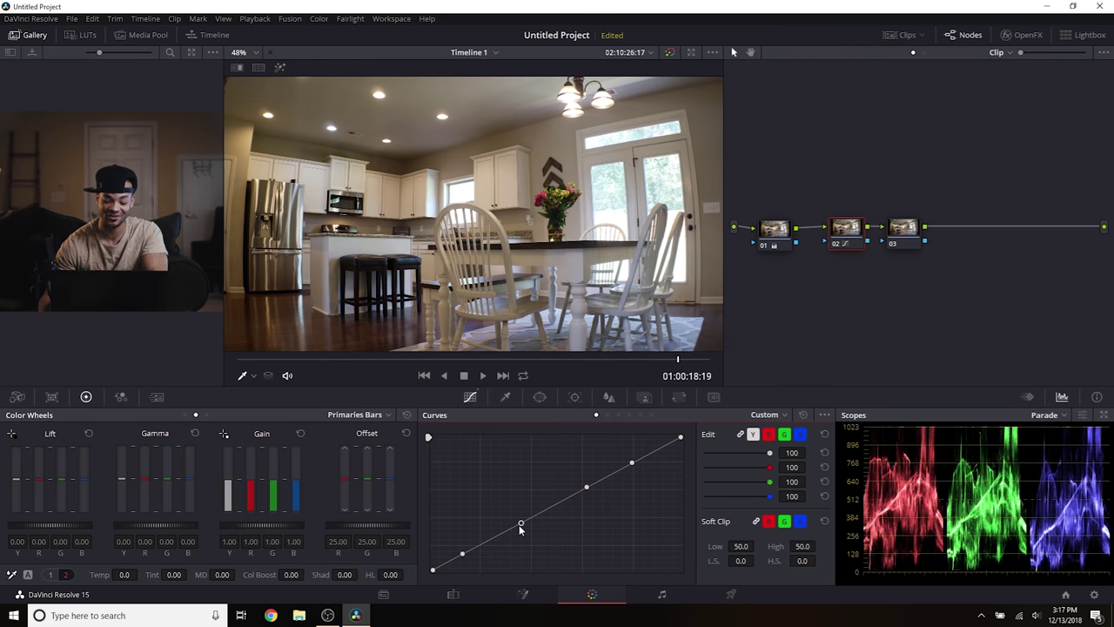
left_click_drag(522, 527, 520, 524)
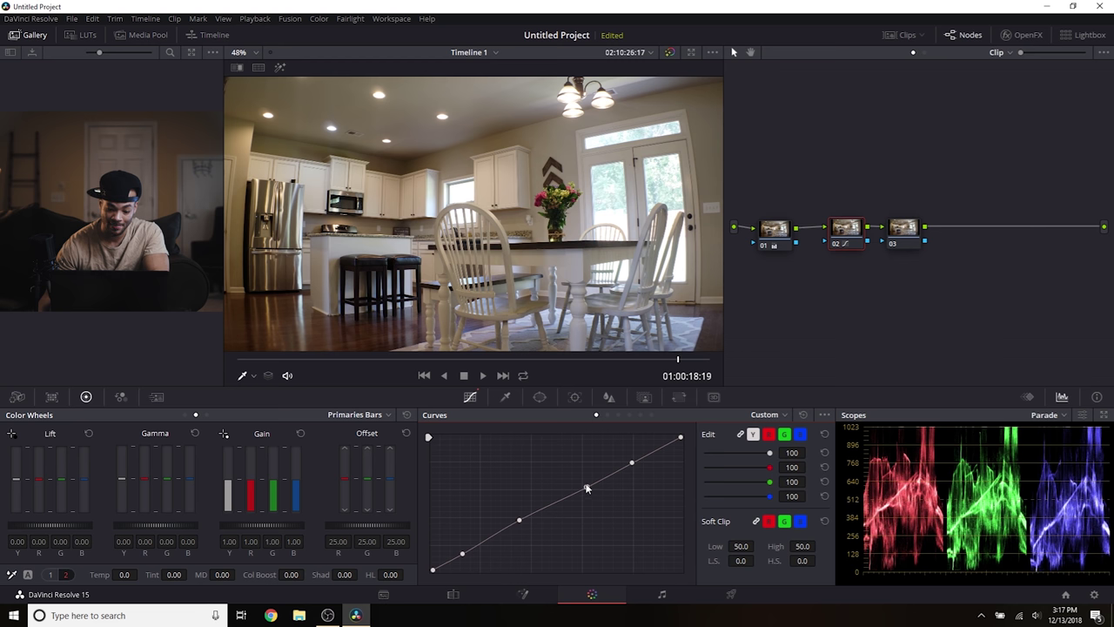
left_click_drag(587, 492, 584, 495)
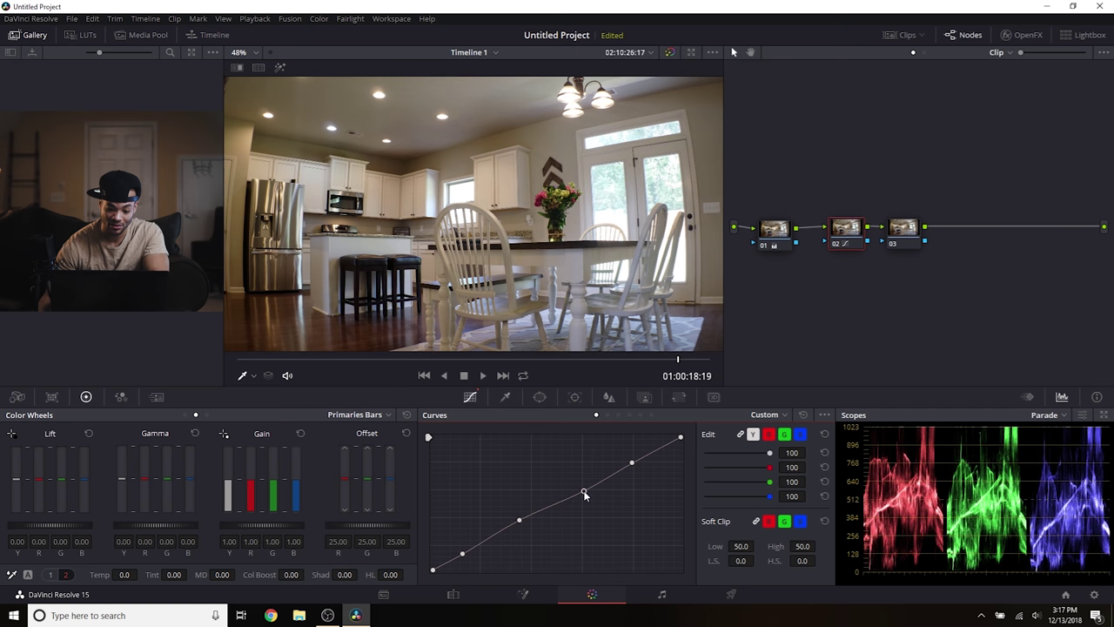
left_click_drag(632, 466, 631, 461)
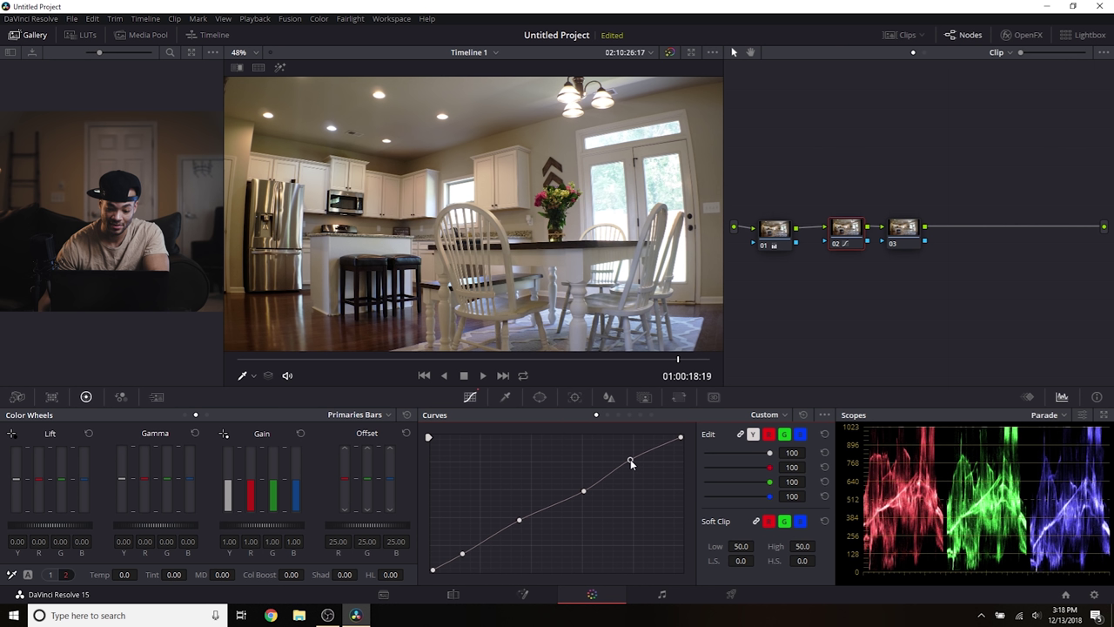
left_click_drag(632, 464, 632, 466)
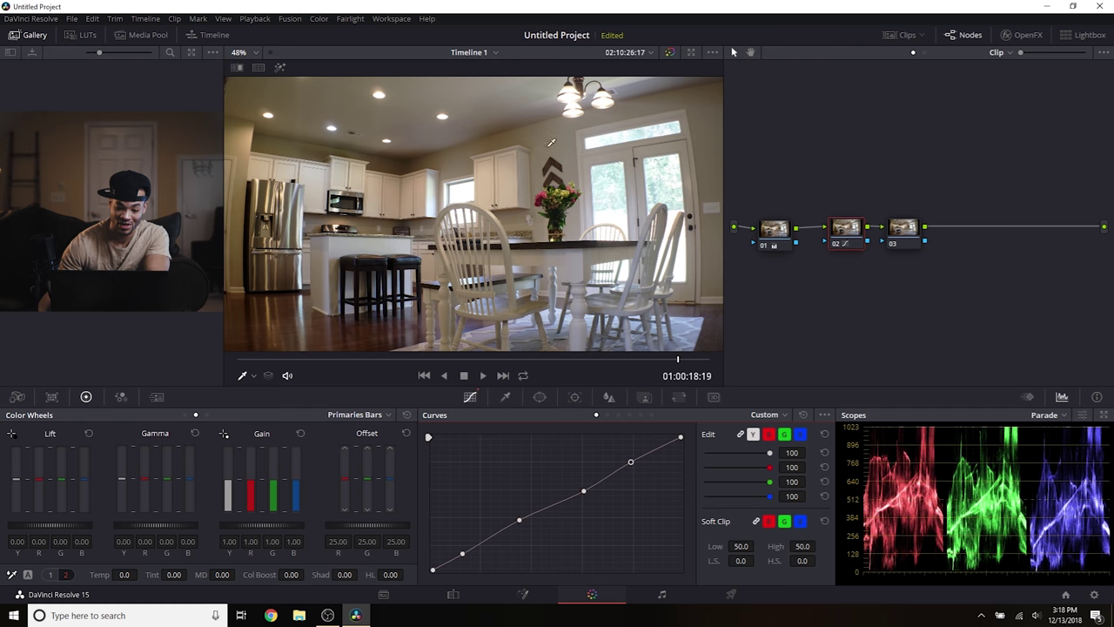
scroll(594, 136, "up", 5)
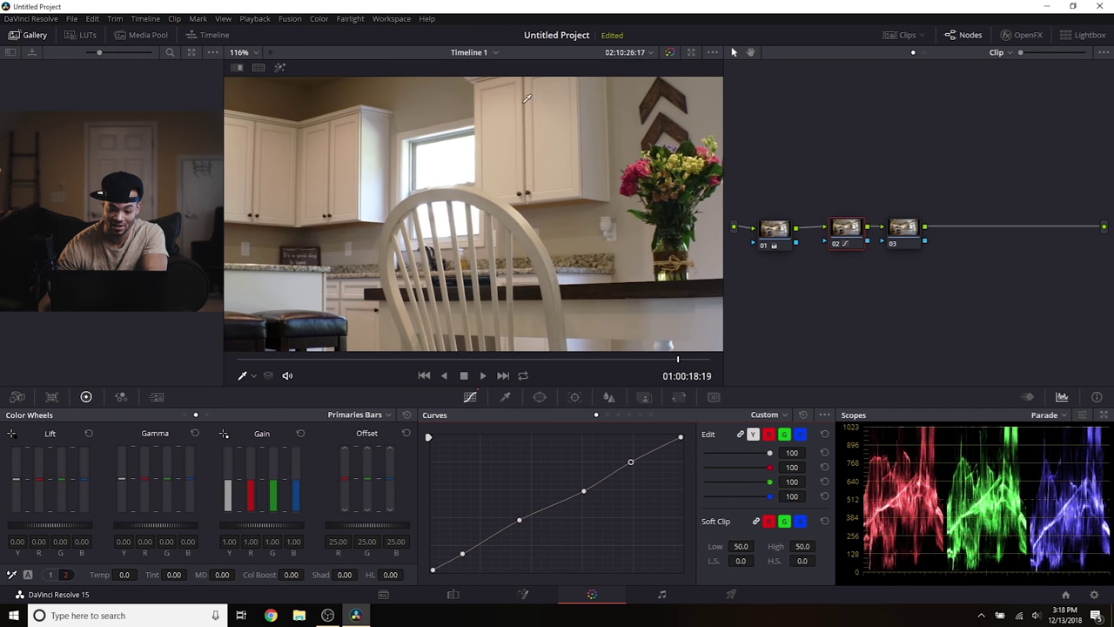
scroll(362, 180, "down", 4)
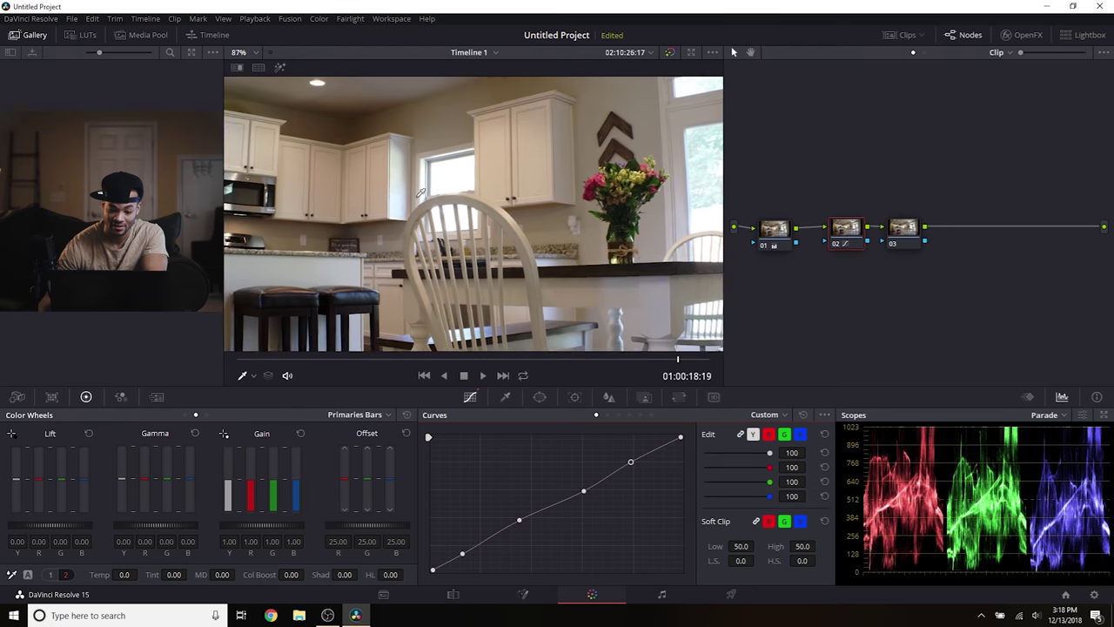
Select node 01 and white-balance it by sampling the white cabinet.
left_click(768, 233)
right_click(774, 235)
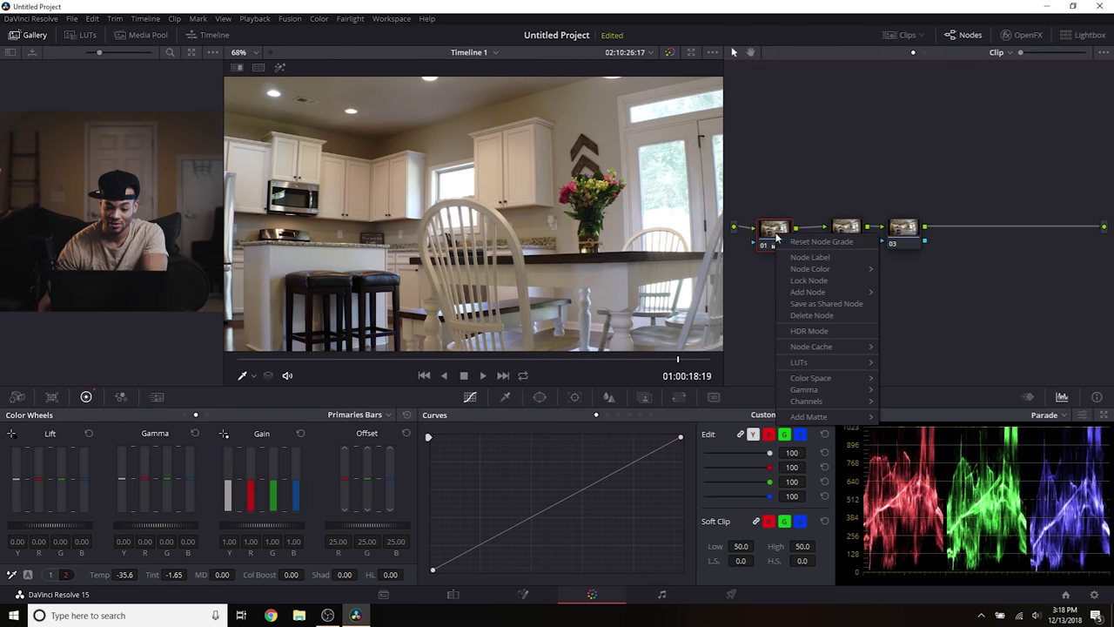
key("Escape")
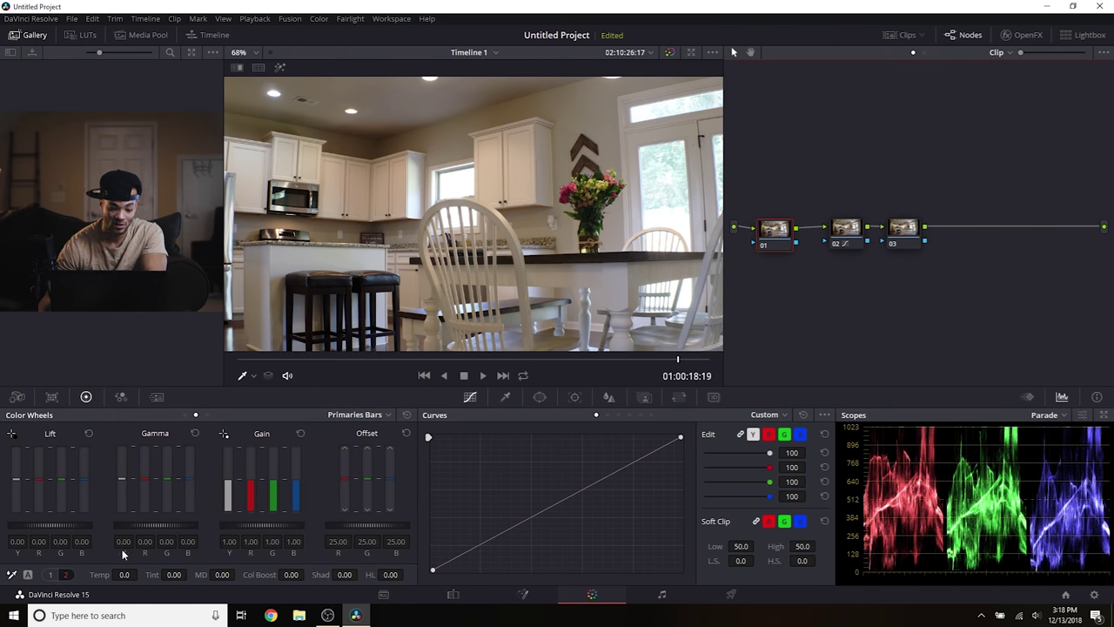
left_click(16, 576)
scroll(530, 187, "up", 3)
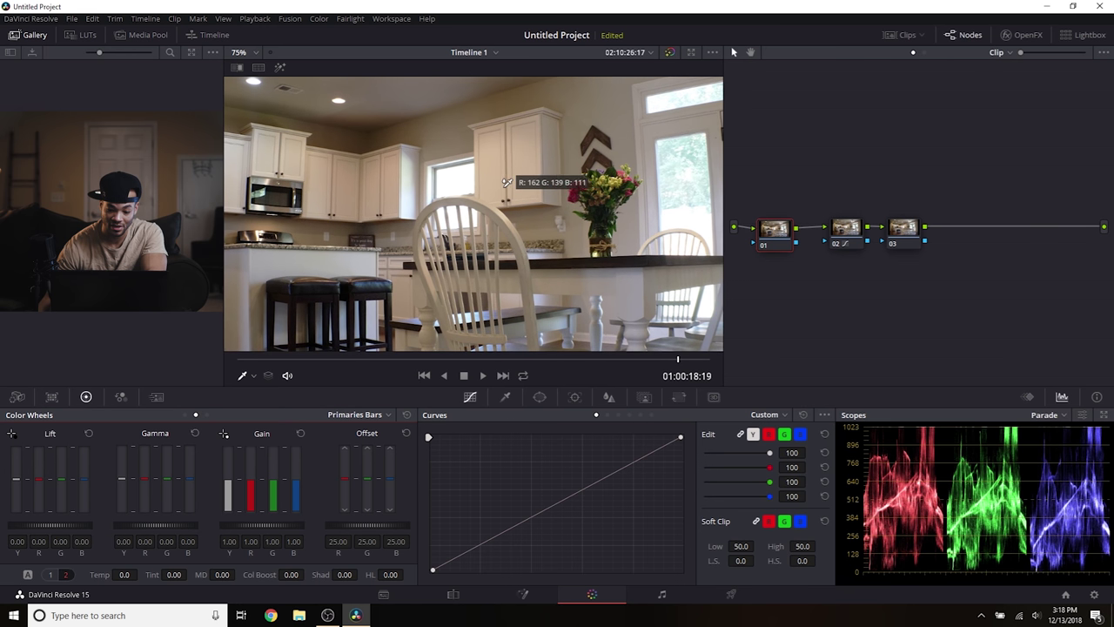
scroll(543, 193, "down", 2)
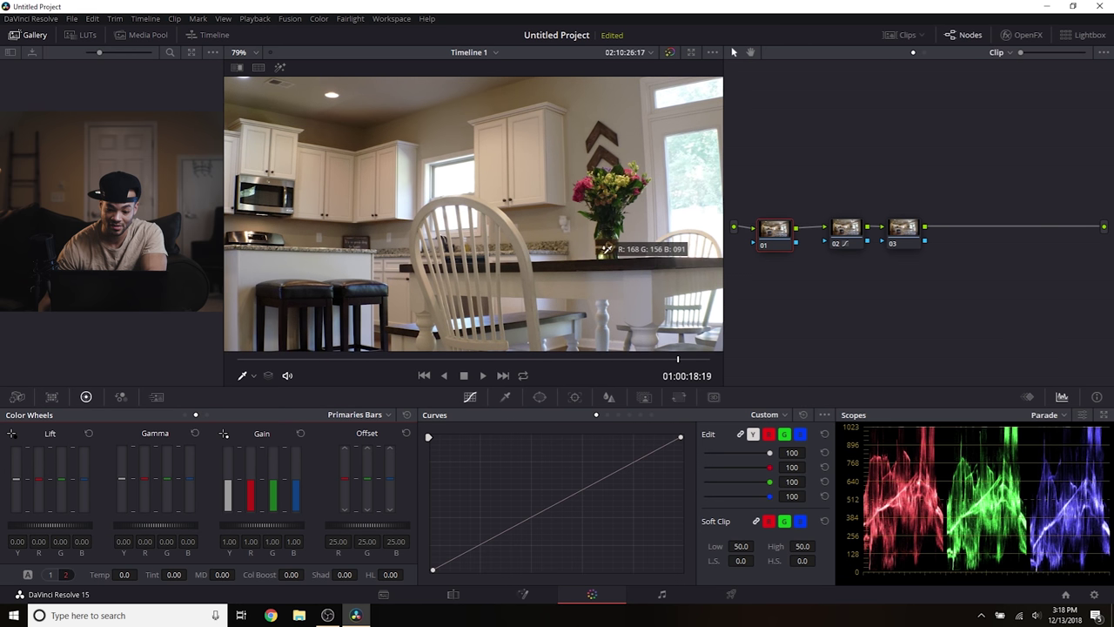
left_click(539, 142)
scroll(470, 251, "down", 4)
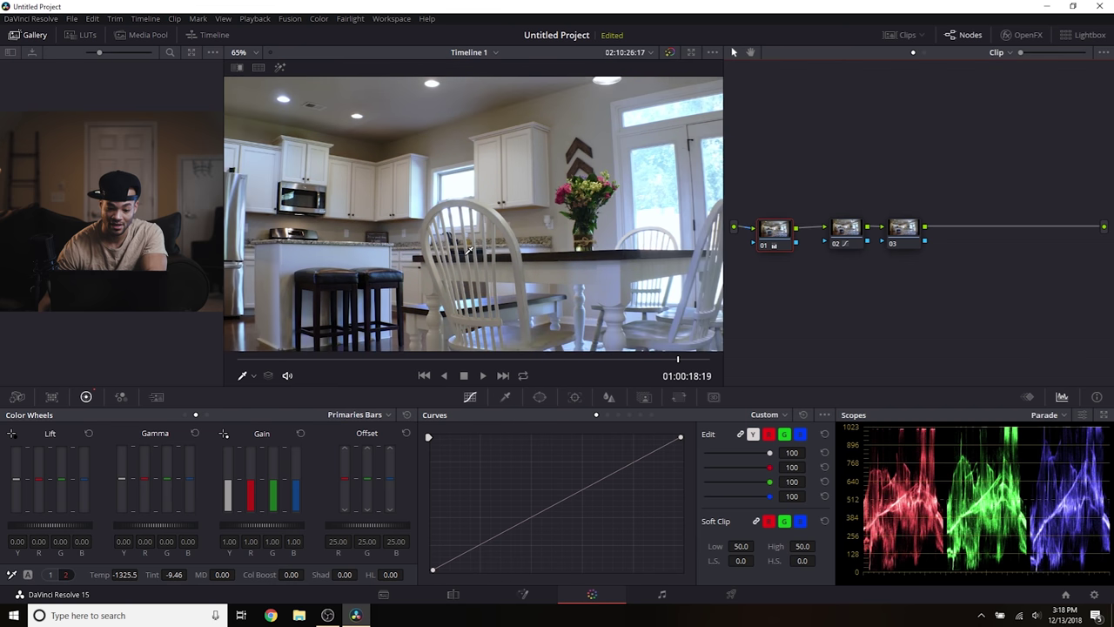
scroll(570, 240, "up", 1)
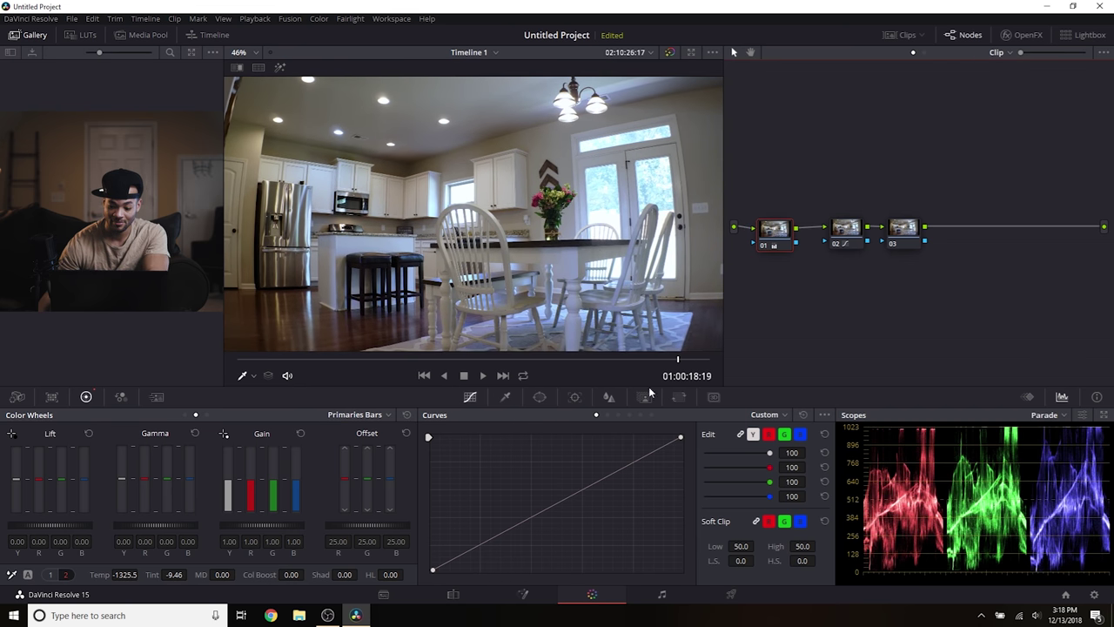
Compare against the bypassed original and settle node 01 at Temp -765.5, Tint 3.04.
left_click_drag(120, 574, 178, 575)
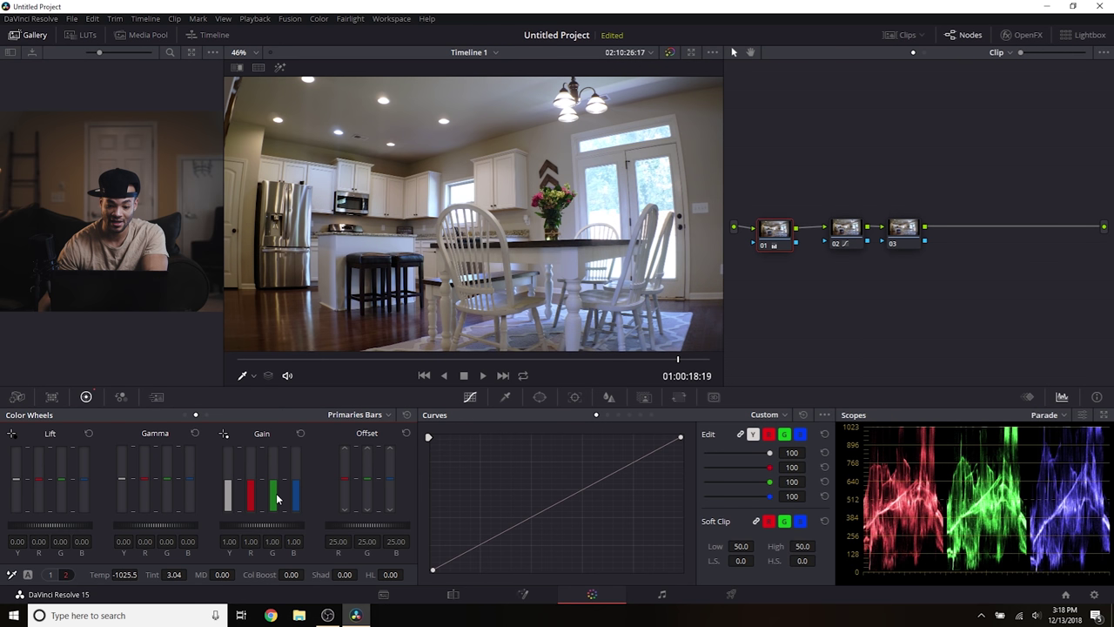
left_click(670, 53)
left_click(670, 53)
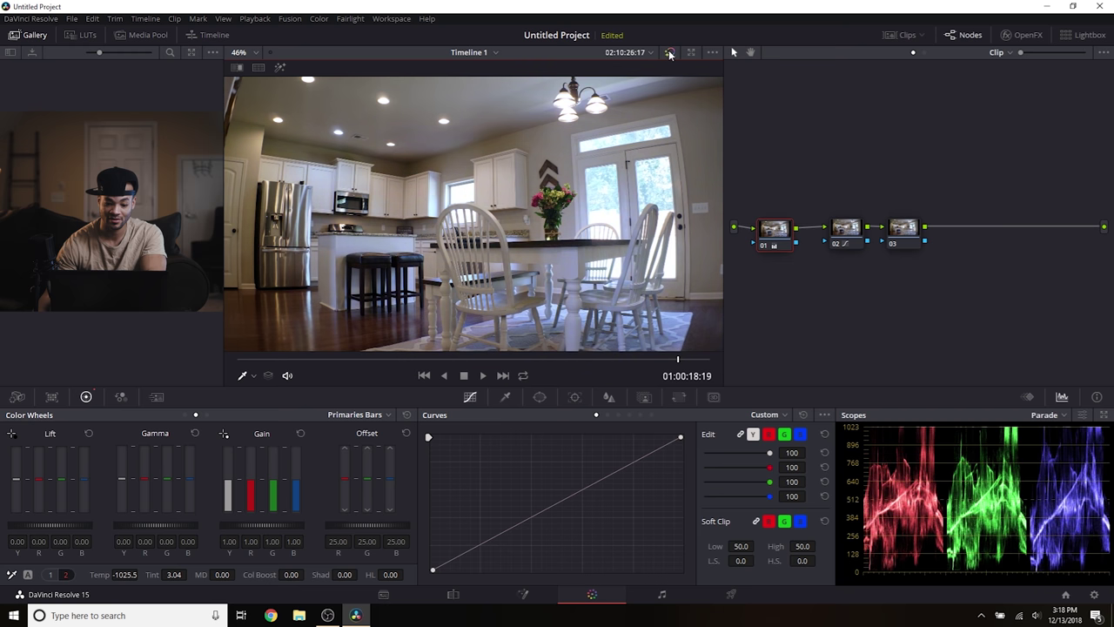
left_click(670, 53)
left_click(670, 53)
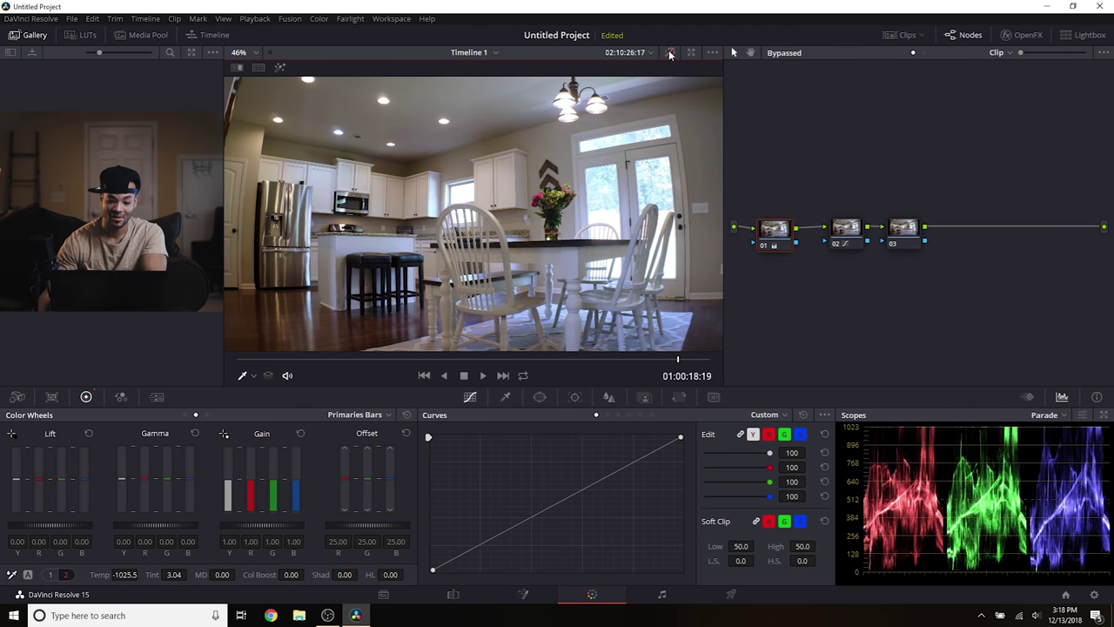
left_click(670, 53)
left_click(670, 54)
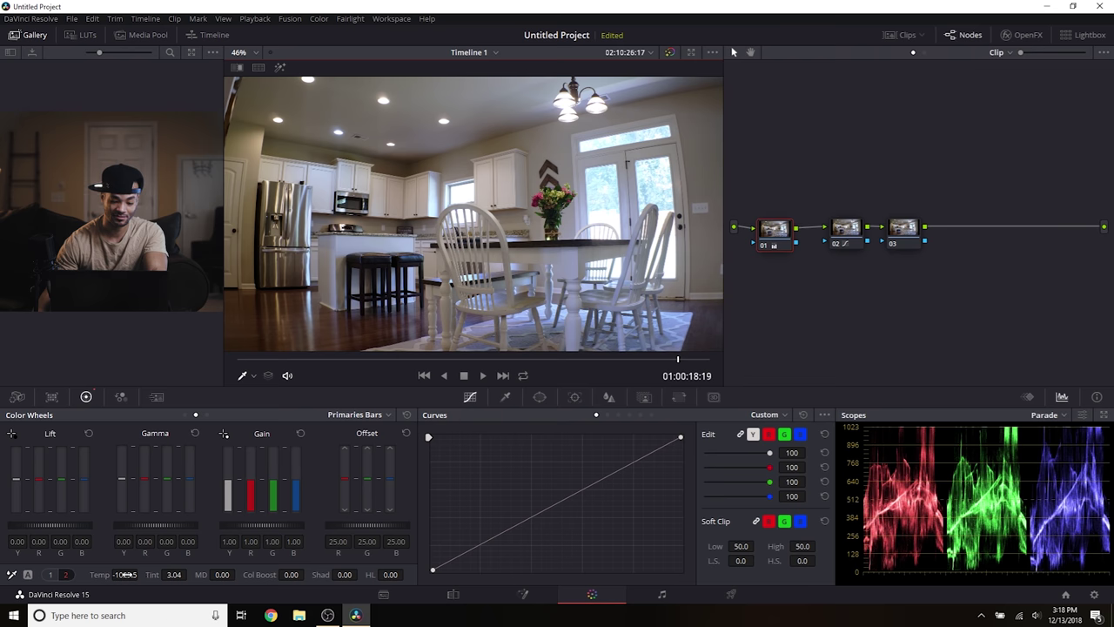
left_click_drag(126, 574, 141, 575)
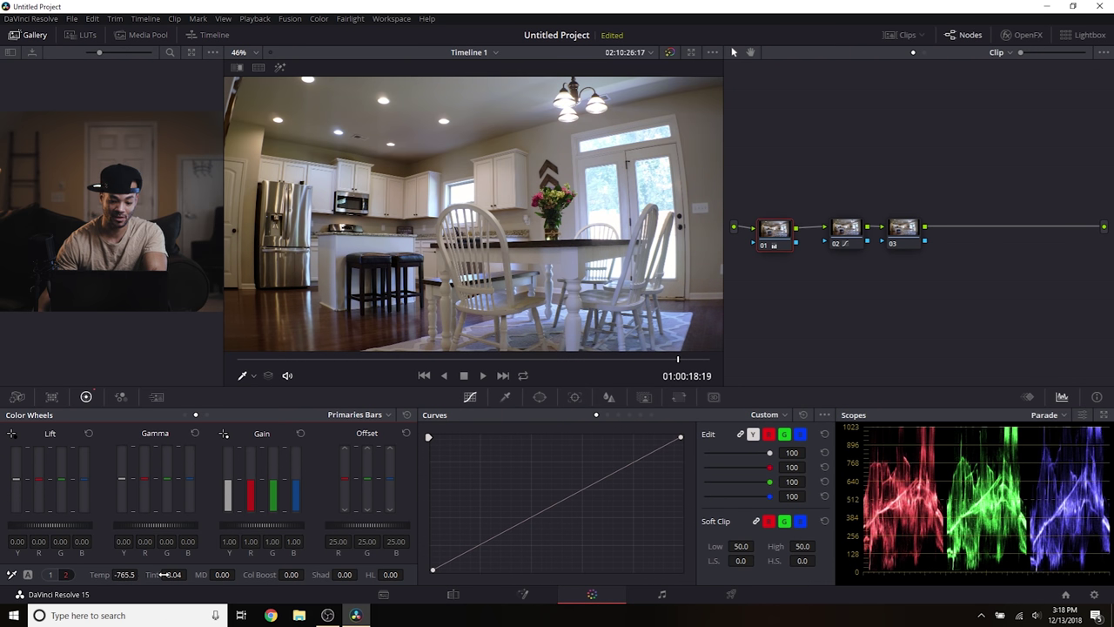
left_click(843, 231)
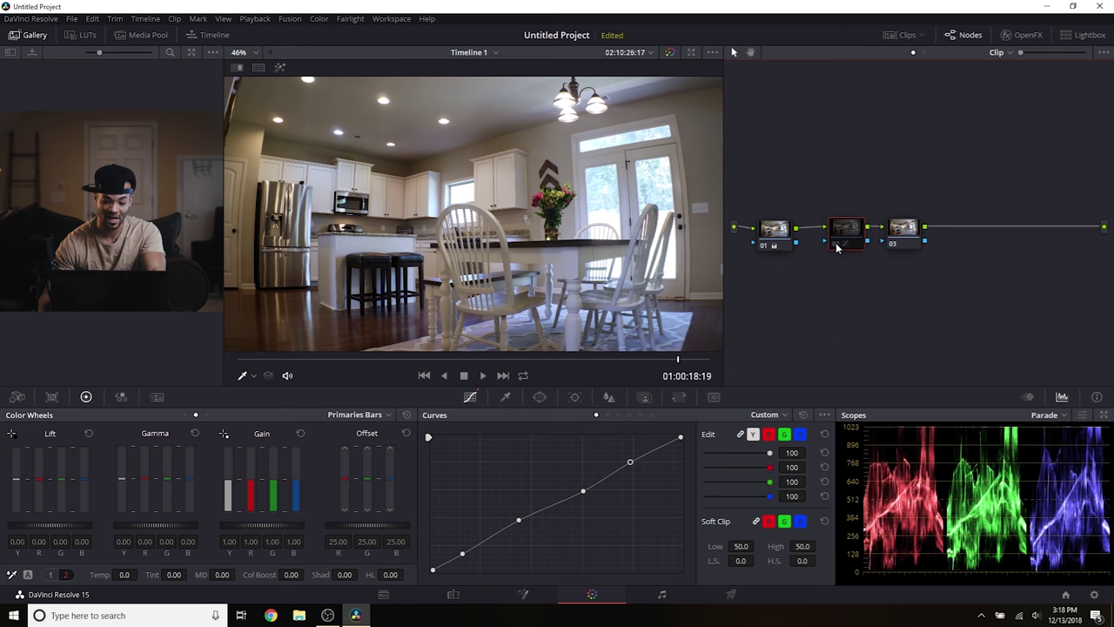
Select node 03, with Midtone Detail at -15.50, and add serial node 04 after it.
left_click(913, 229)
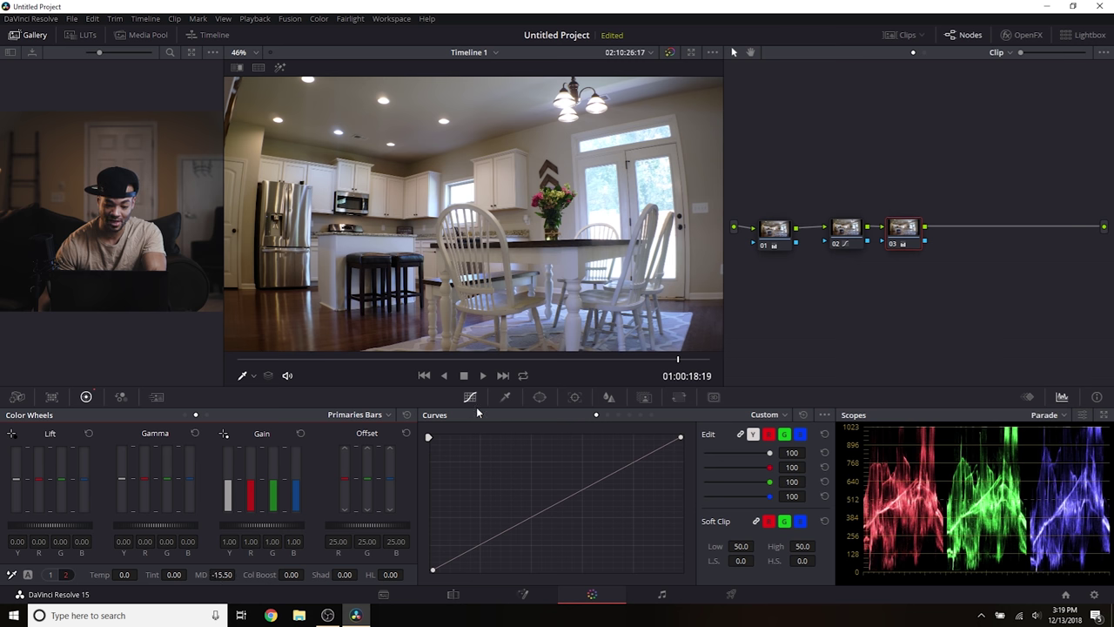
key("alt+s")
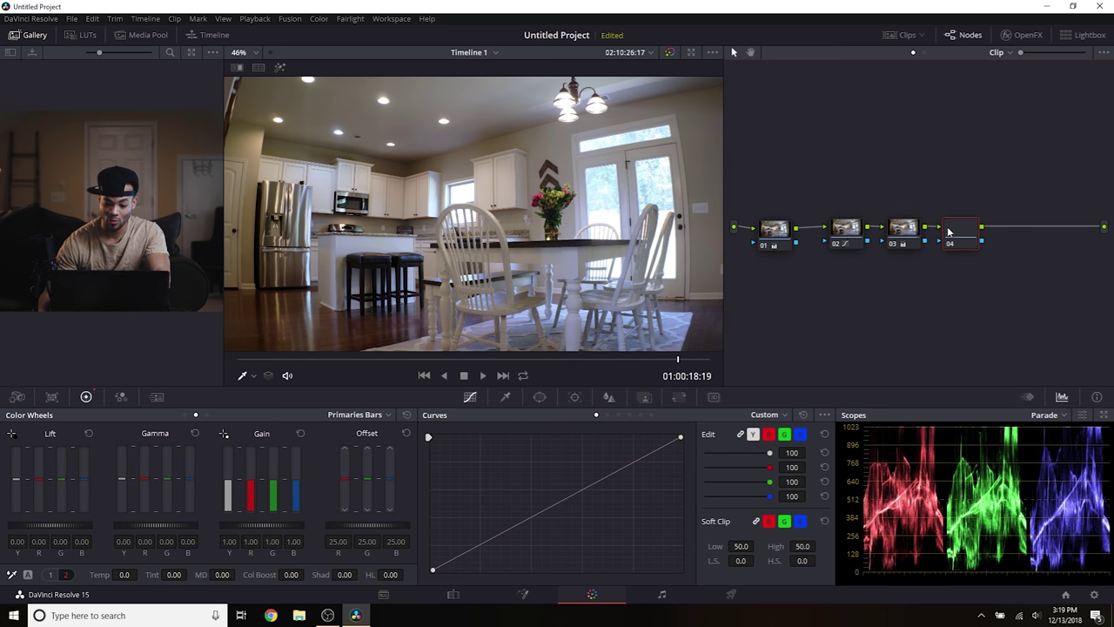
Give node 04 a contrast curve with a midpoint and a lowered shadow point.
left_click(584, 483)
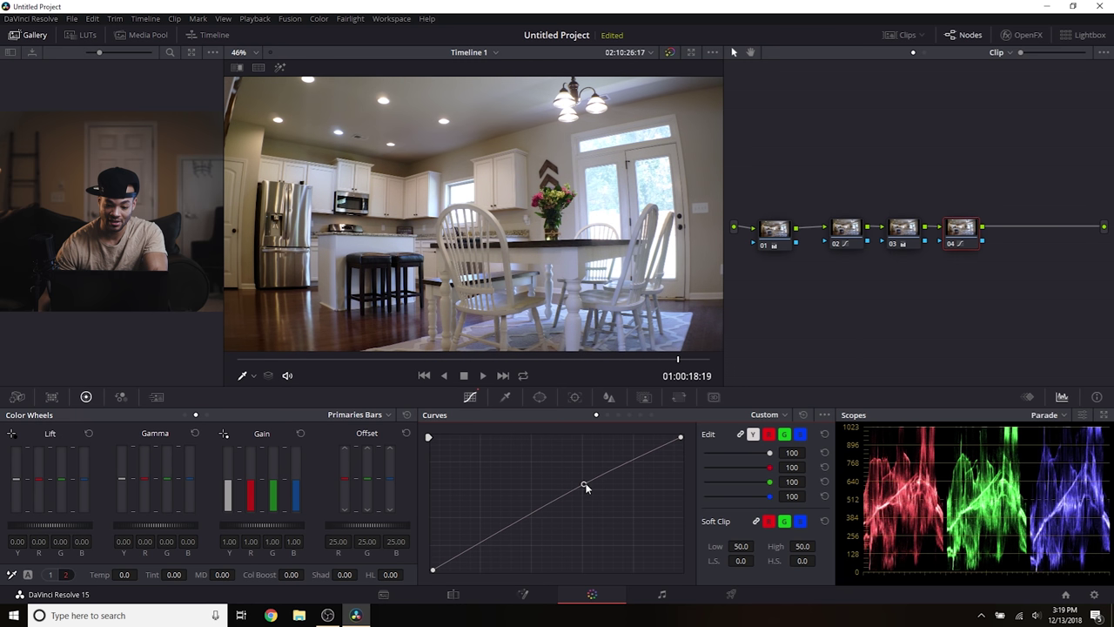
left_click_drag(583, 483, 585, 484)
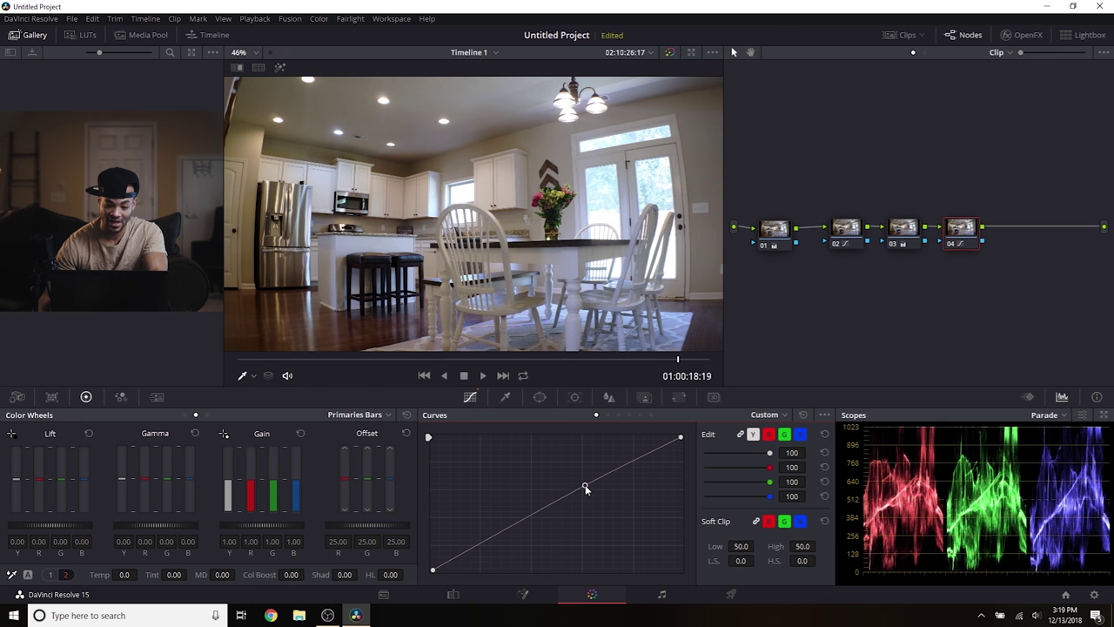
left_click(453, 560)
left_click_drag(453, 561, 455, 564)
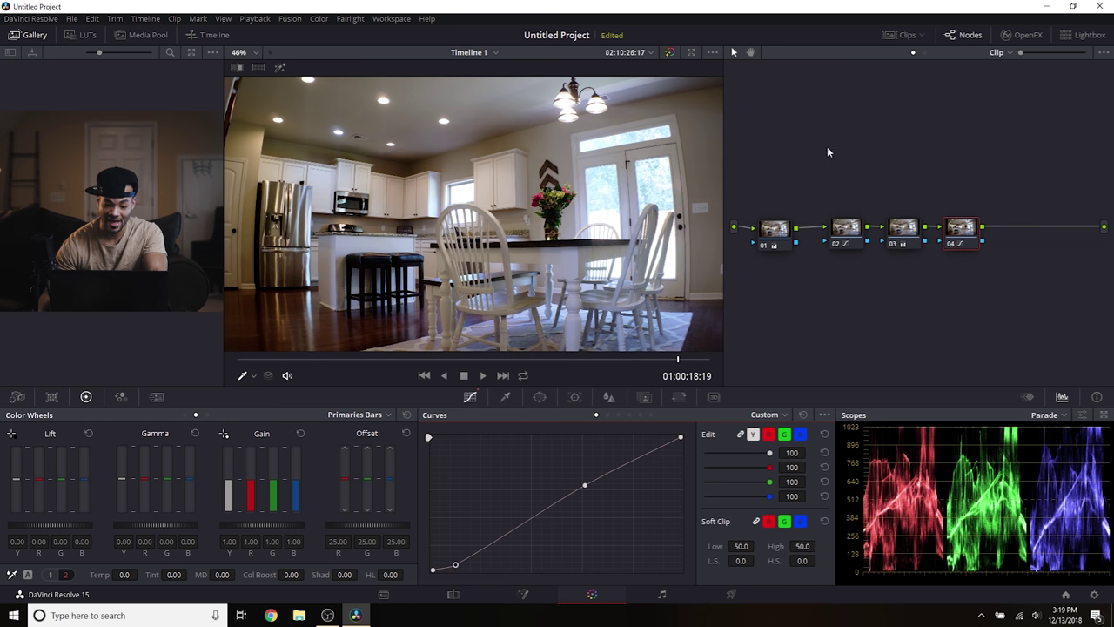
Toggle the bypass repeatedly to compare the kitchen grade with the original.
left_click(671, 51)
left_click(671, 52)
left_click(671, 52)
left_click(671, 51)
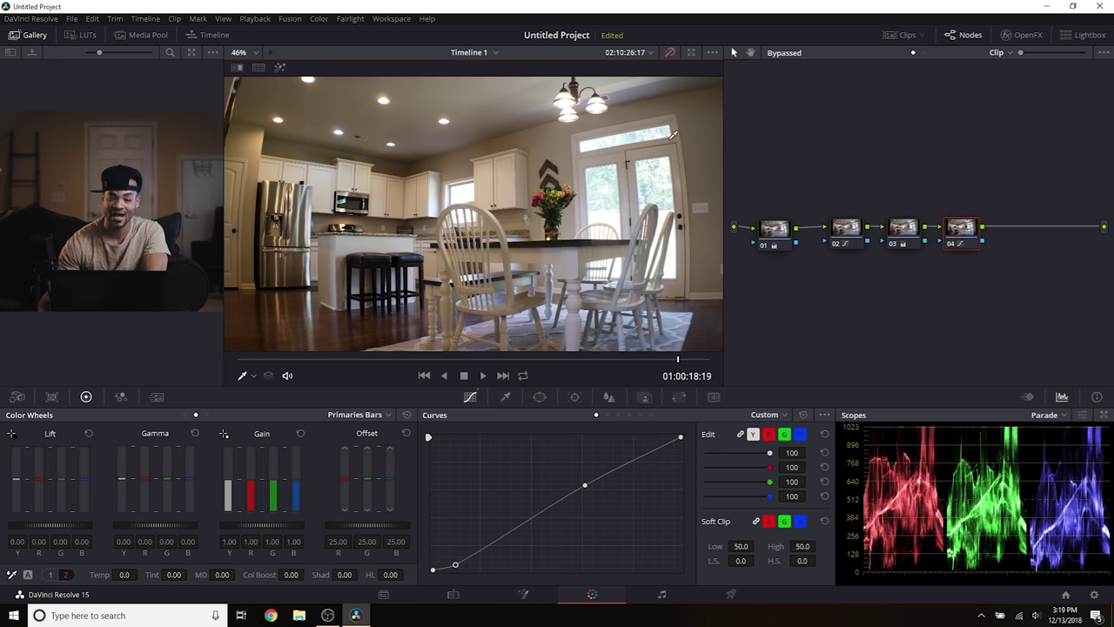
left_click(671, 54)
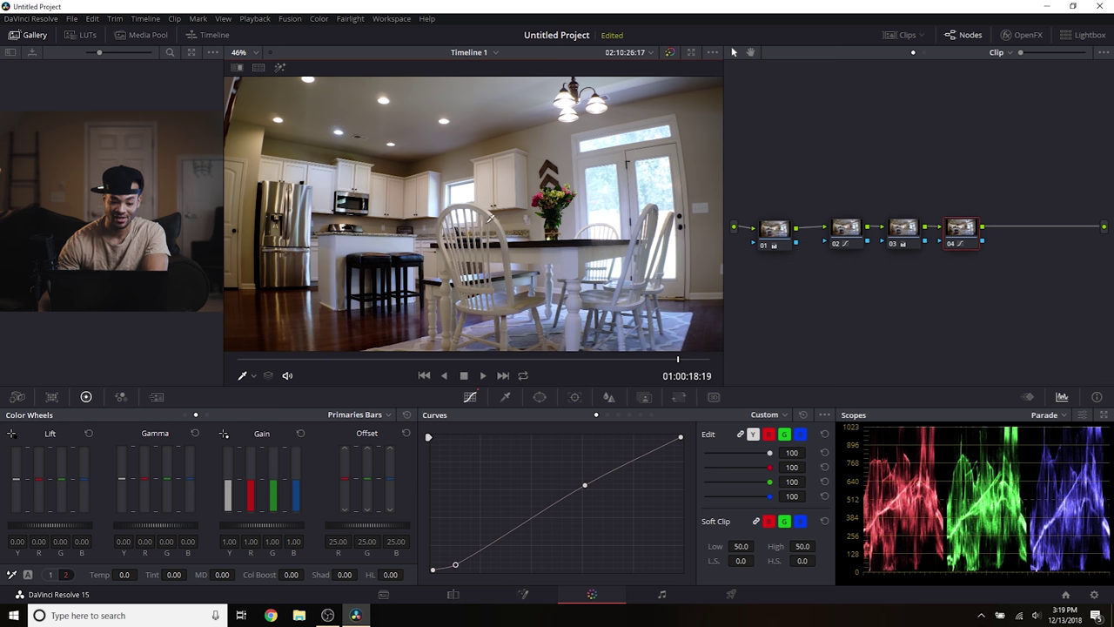
left_click(670, 54)
left_click(670, 54)
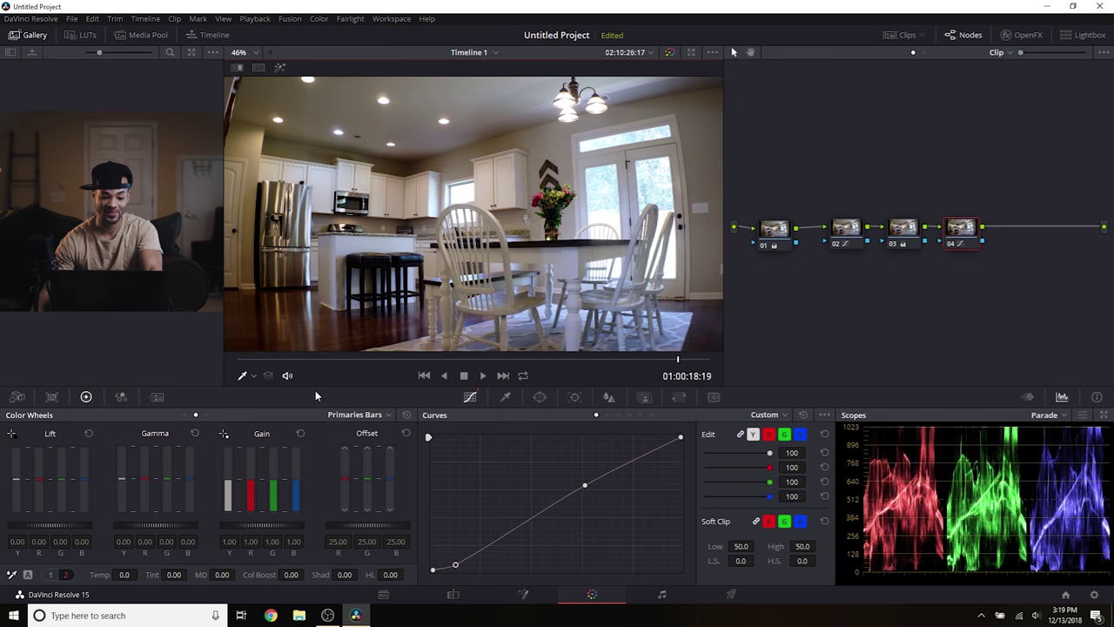
Play the kitchen clip from the start, then add serial node 05 after node 04.
left_click(248, 359)
key("space")
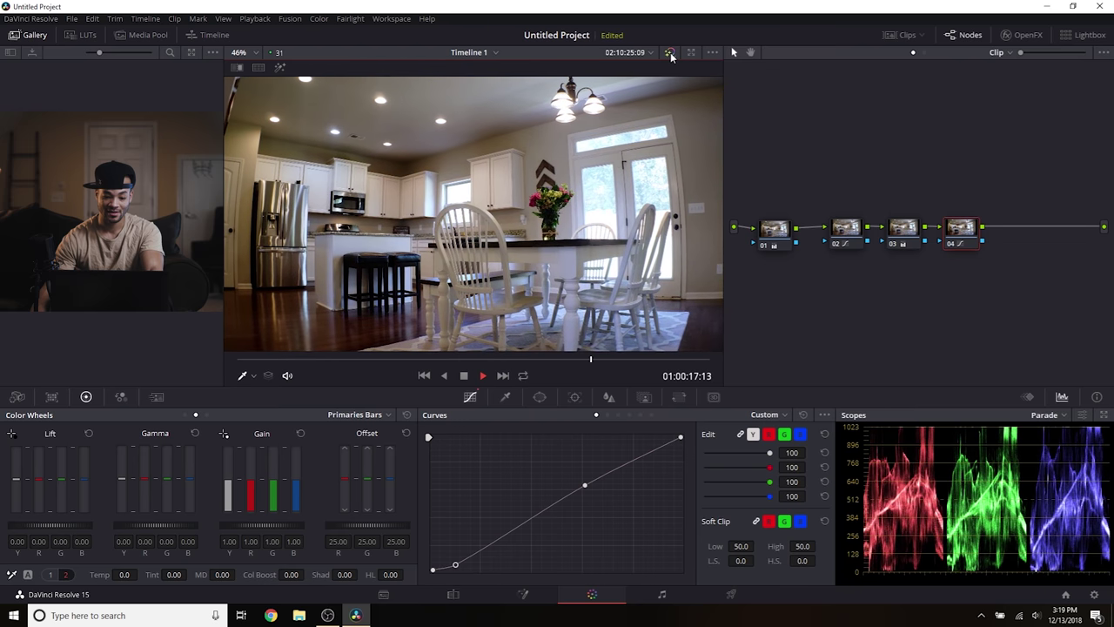
key("space")
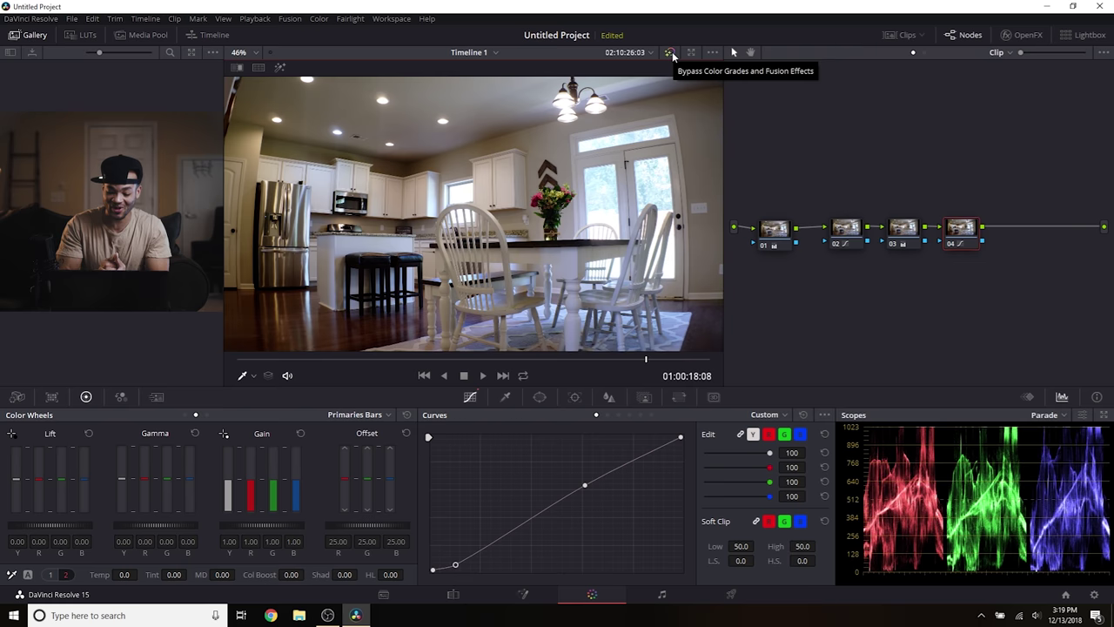
left_click(961, 227)
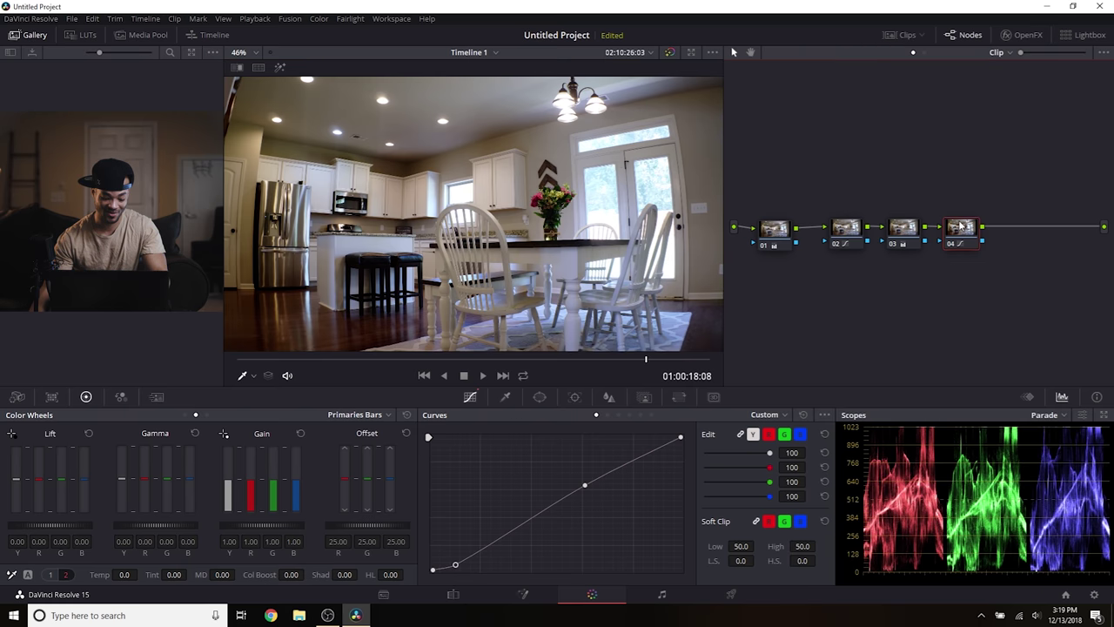
key("alt+s")
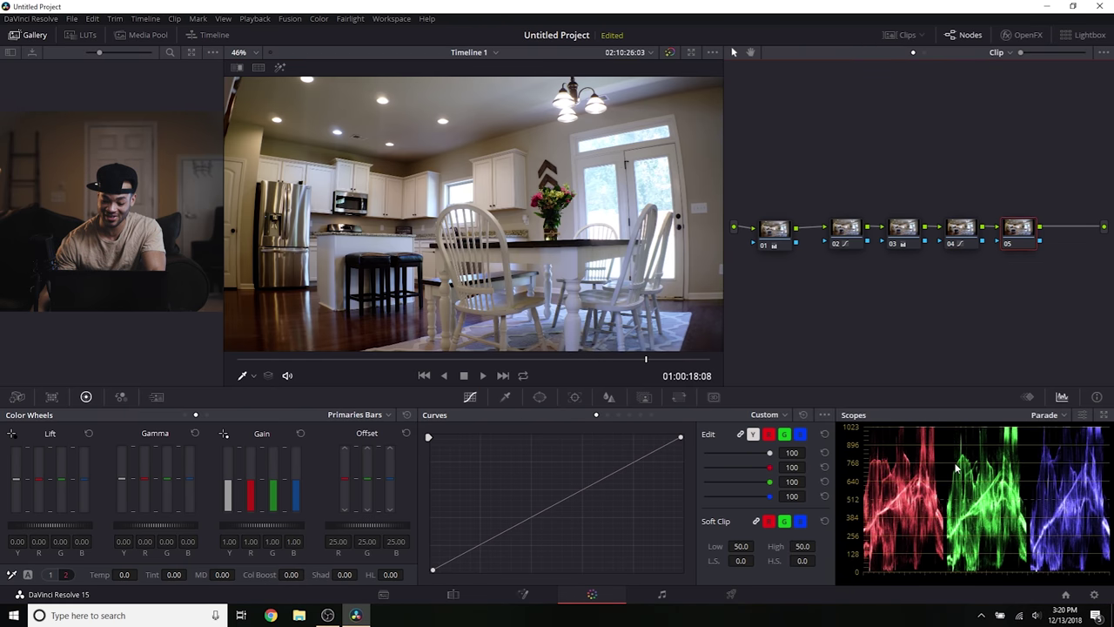
Add a midpoint and lower the top endpoint on node 05's curve, then review nodes 04 through 01.
left_click(598, 476)
left_click_drag(681, 436, 683, 445)
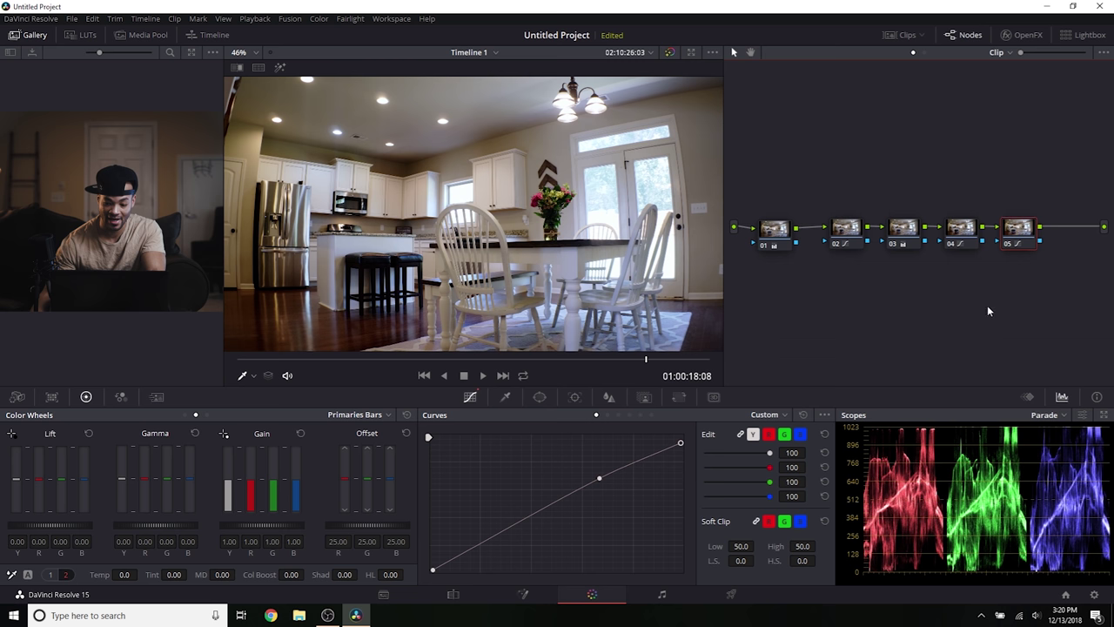
left_click(961, 228)
left_click(904, 228)
left_click(846, 228)
left_click(774, 231)
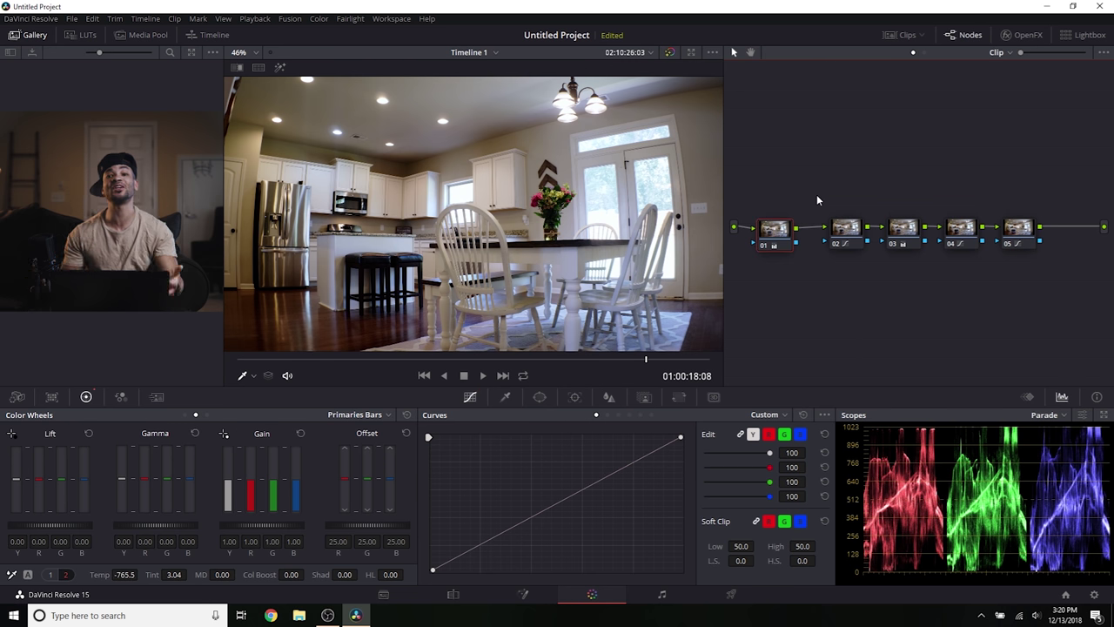